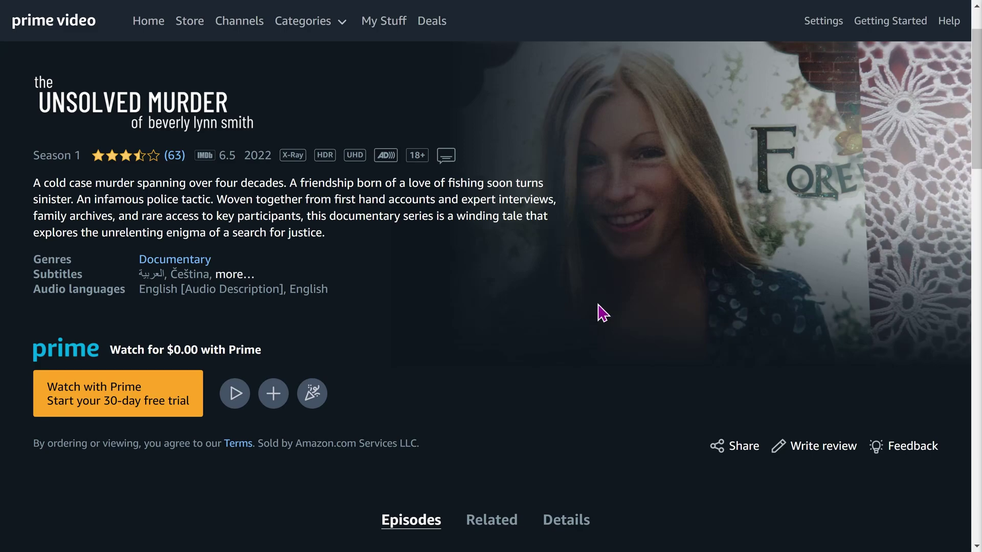
# Zoom the sculpture photo to 1:1 and expand the Detail panel
pyautogui.scroll(-8, 602, 313)
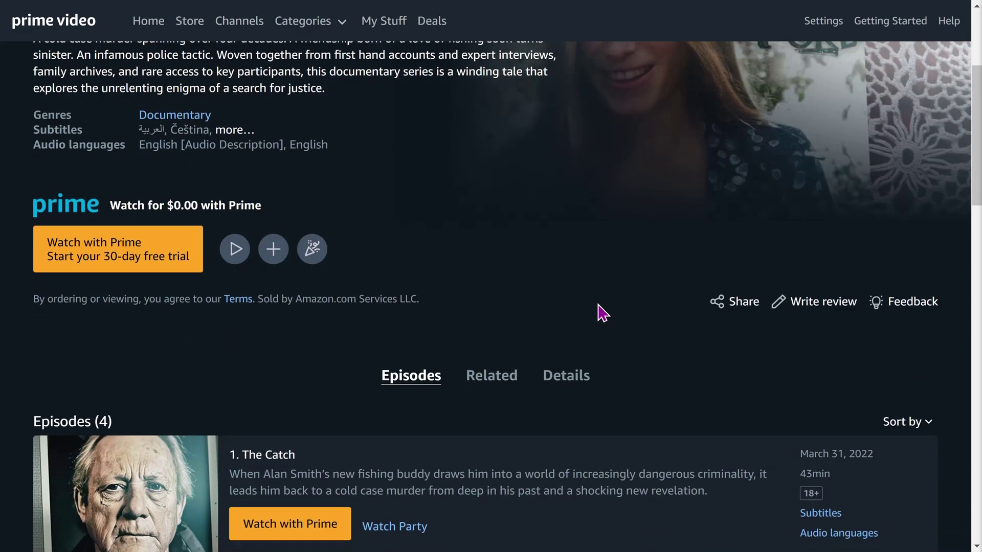
pyautogui.scroll(-1, 602, 313)
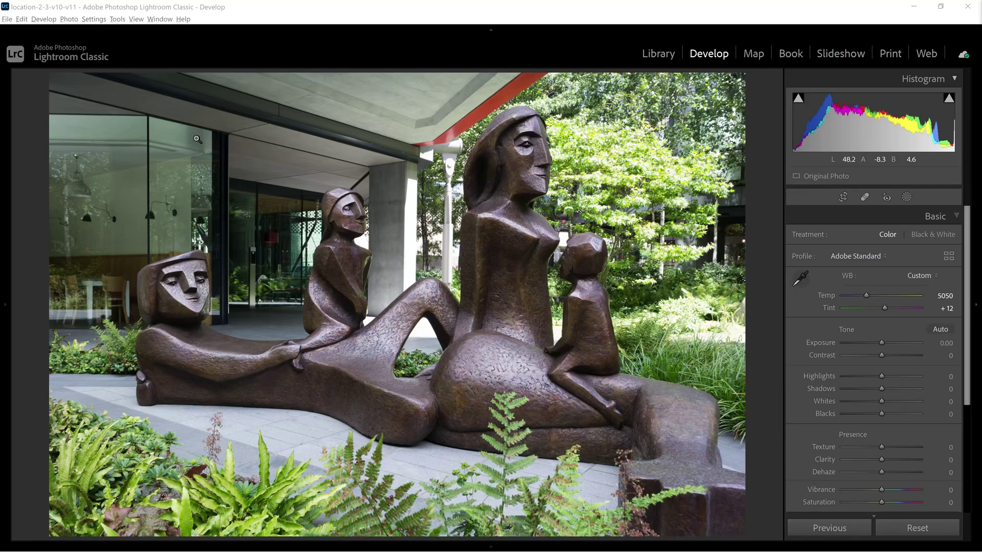
pyautogui.moveTo(229, 165); pyautogui.dragTo(557, 354)
pyautogui.click(345, 219)
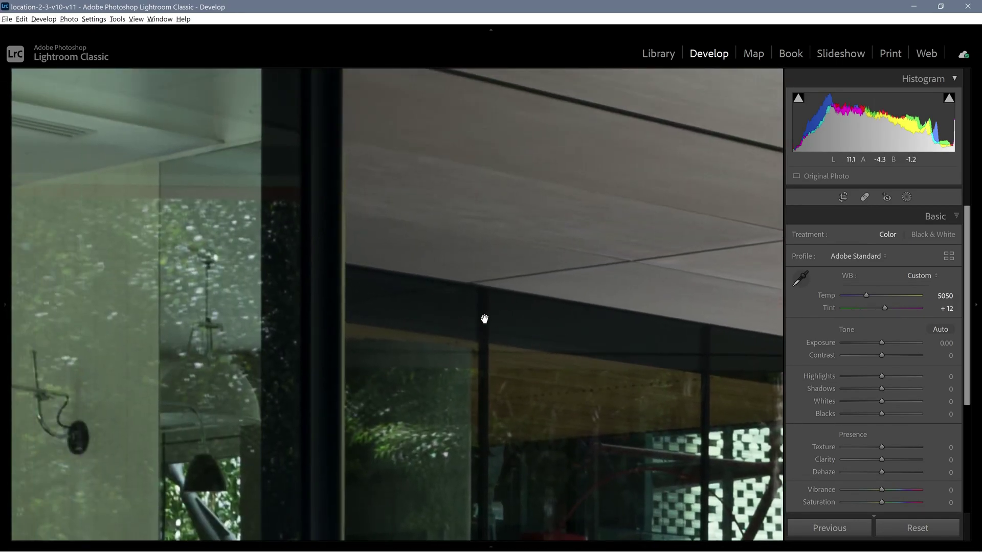
pyautogui.moveTo(485, 318); pyautogui.dragTo(440, 347)
pyautogui.scroll(-3, 870, 434)
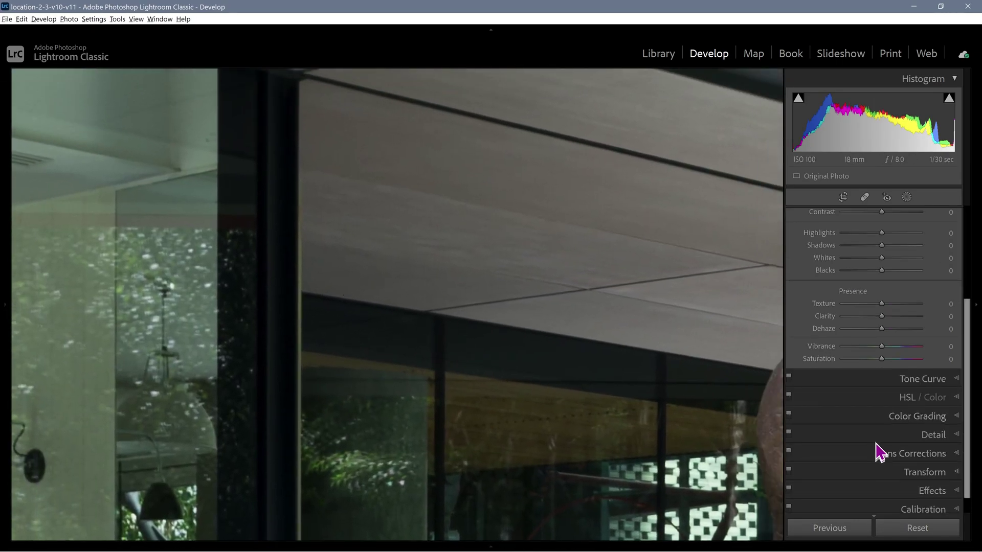
pyautogui.scroll(-1, 878, 451)
pyautogui.click(875, 418)
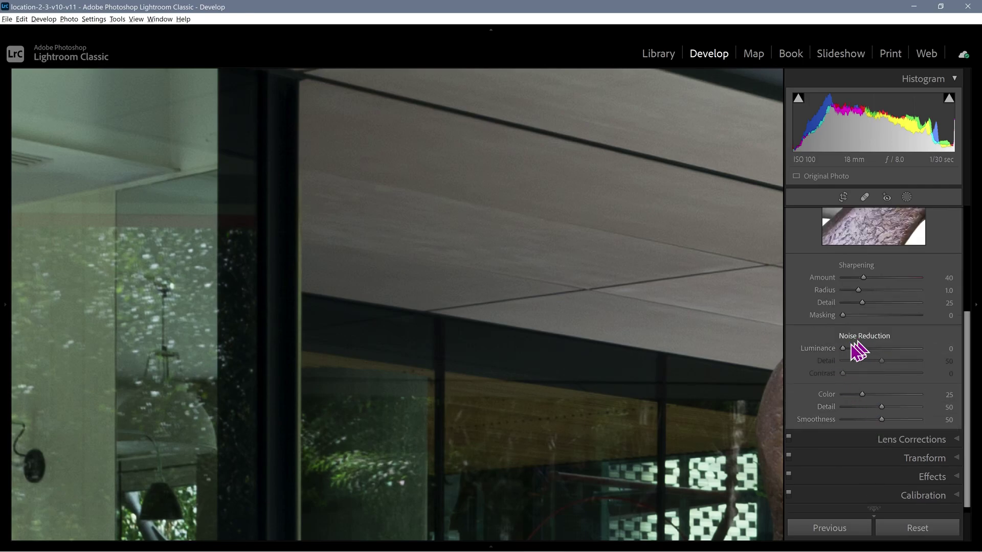
# Test Sharpening Amount up to about 150 and Luminance noise reduction around 31–36
pyautogui.scroll(3, 888, 276)
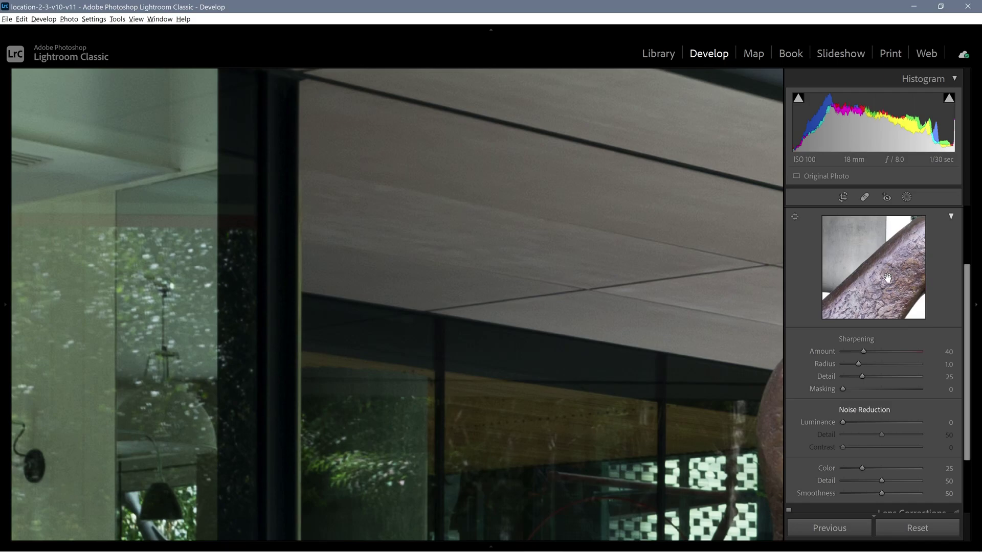
pyautogui.scroll(-2, 869, 317)
pyautogui.moveTo(846, 426); pyautogui.dragTo(943, 426)
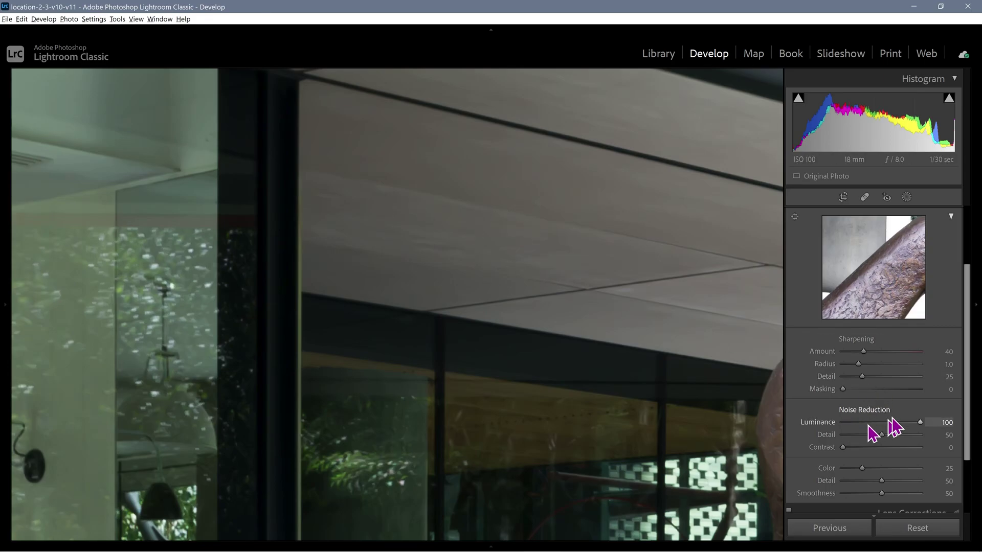
pyautogui.moveTo(895, 424); pyautogui.dragTo(919, 436)
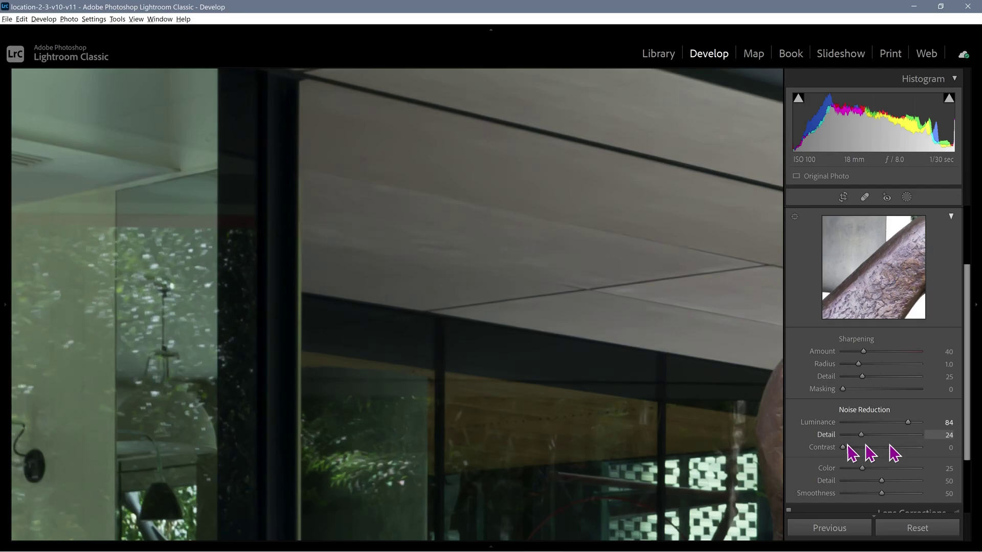
pyautogui.moveTo(910, 425); pyautogui.dragTo(871, 426)
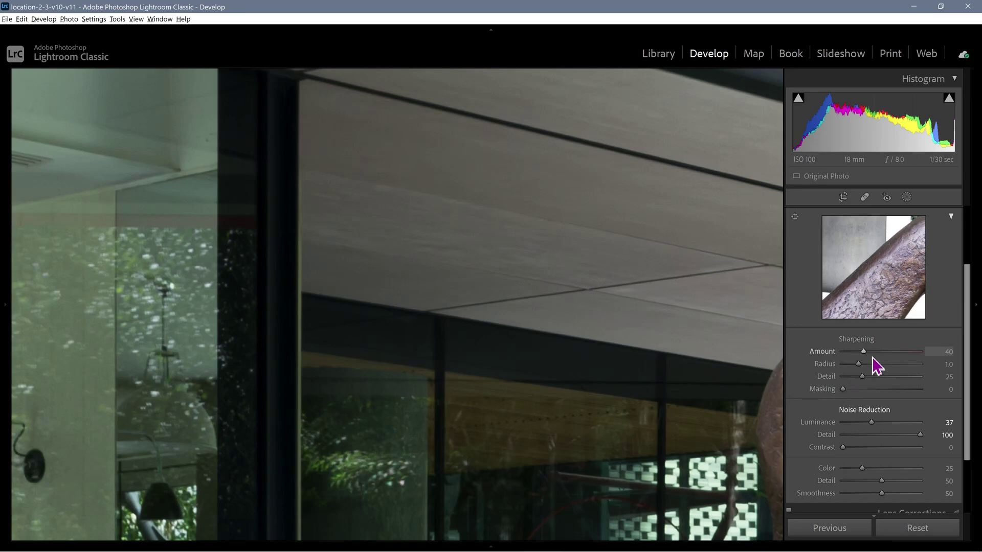
pyautogui.moveTo(864, 352); pyautogui.dragTo(920, 352)
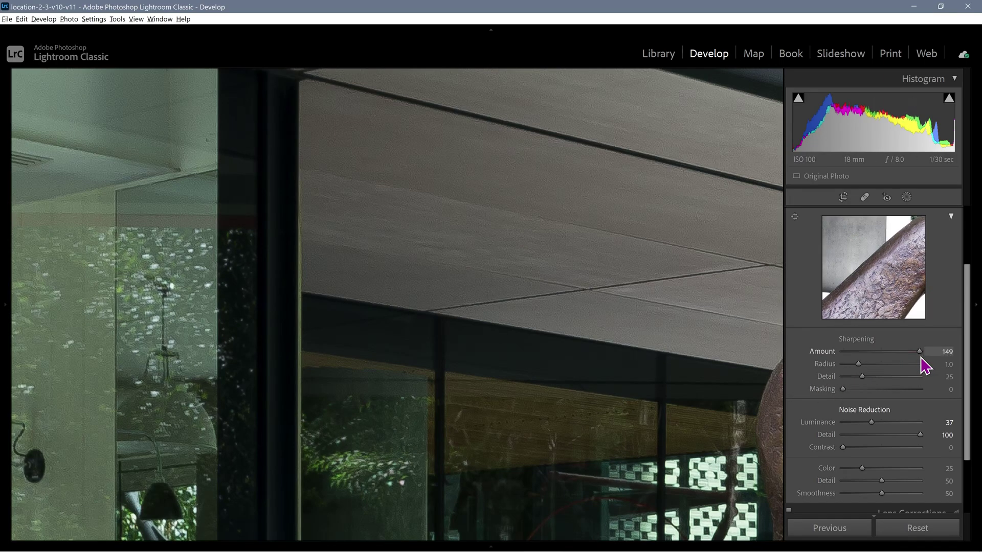
pyautogui.moveTo(872, 423)
pyautogui.mouseDown()
pyautogui.moveTo(850, 431)
pyautogui.moveTo(870, 427)
pyautogui.mouseUp()
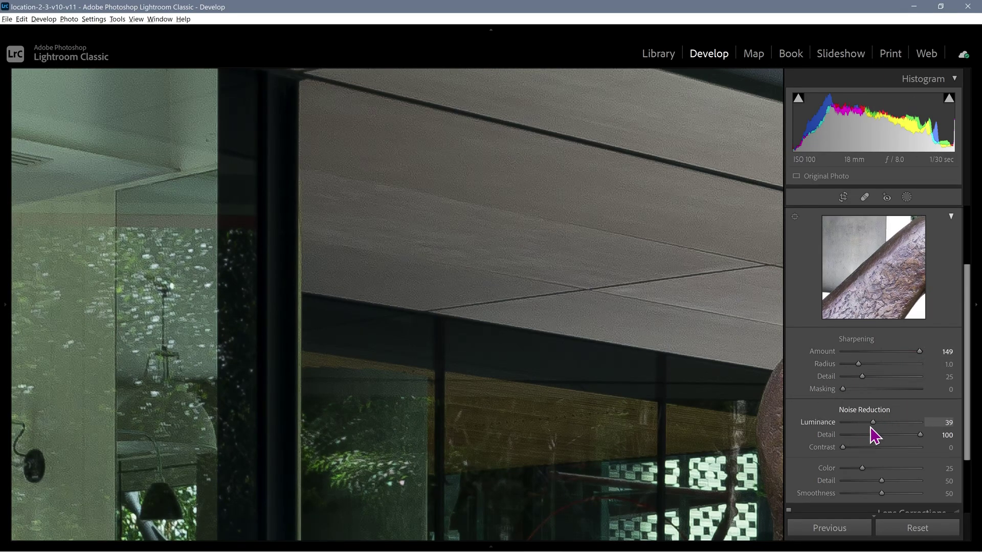
pyautogui.moveTo(873, 356); pyautogui.dragTo(906, 357)
pyautogui.moveTo(871, 422); pyautogui.dragTo(852, 429)
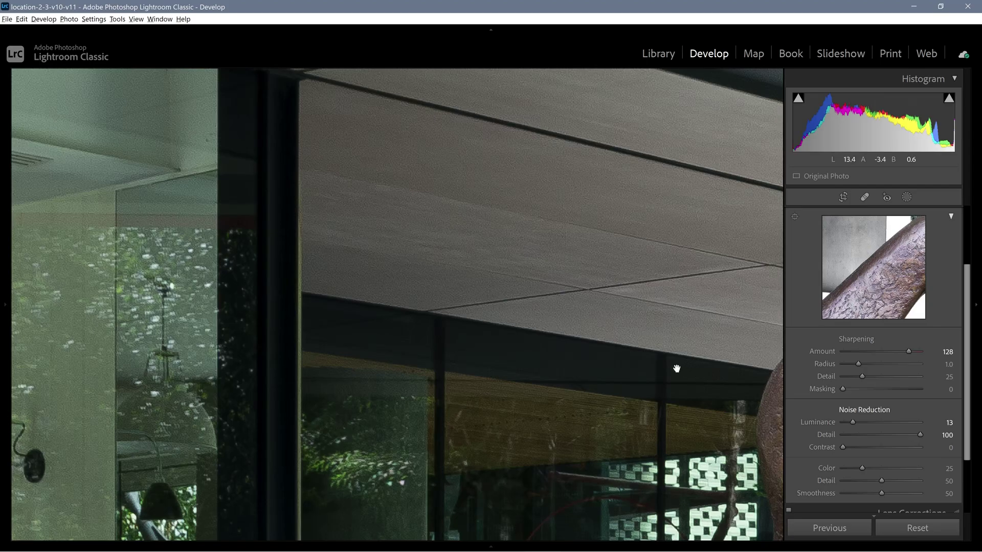
# Reset Luminance to 0 and Sharpening Amount to 40, then return to Fit view
pyautogui.doubleClick(854, 423)
pyautogui.doubleClick(907, 352)
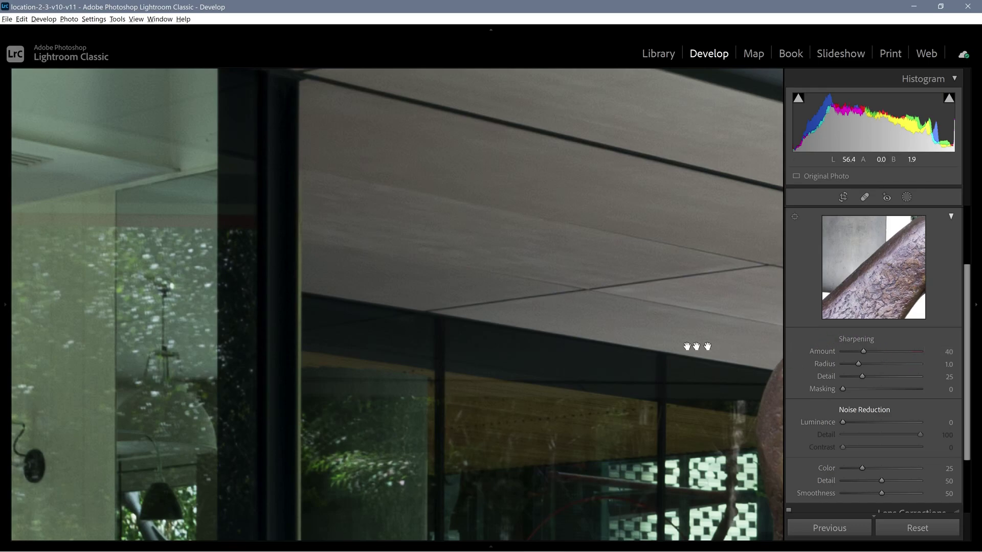
pyautogui.click(674, 352)
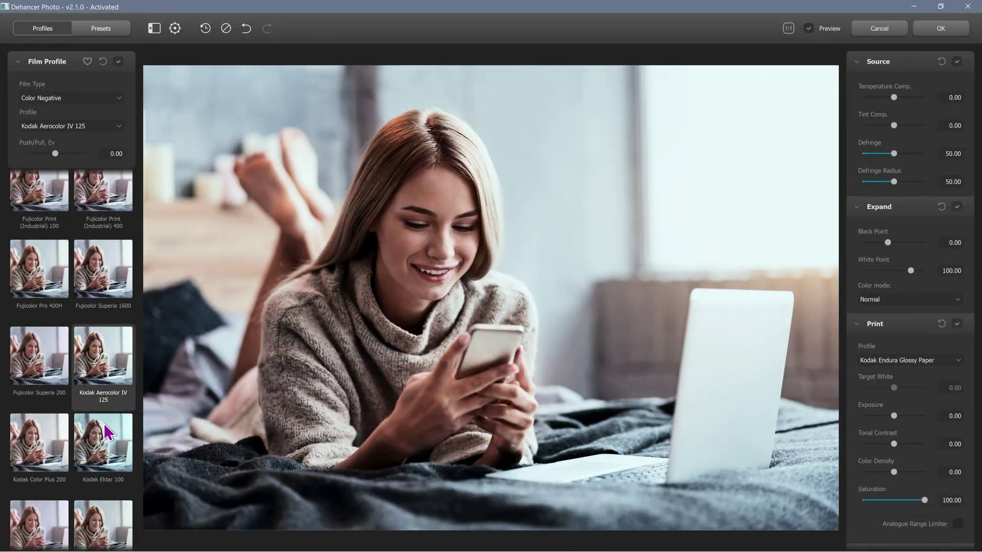
# Apply Color Positive film type with Fujichrome Velvia 50, then compare against the original
pyautogui.click(100, 441)
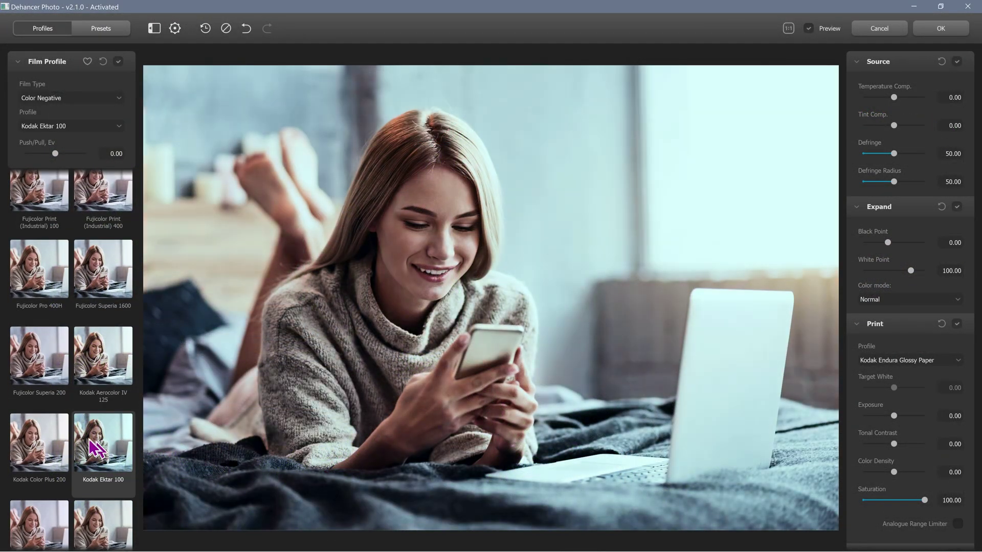
pyautogui.click(51, 451)
pyautogui.scroll(3, 41, 255)
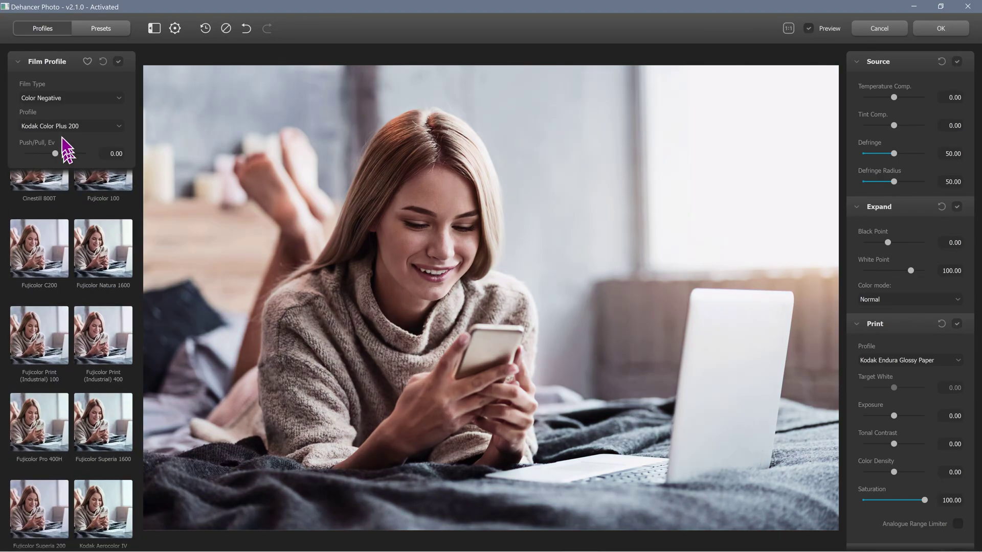
pyautogui.click(59, 98)
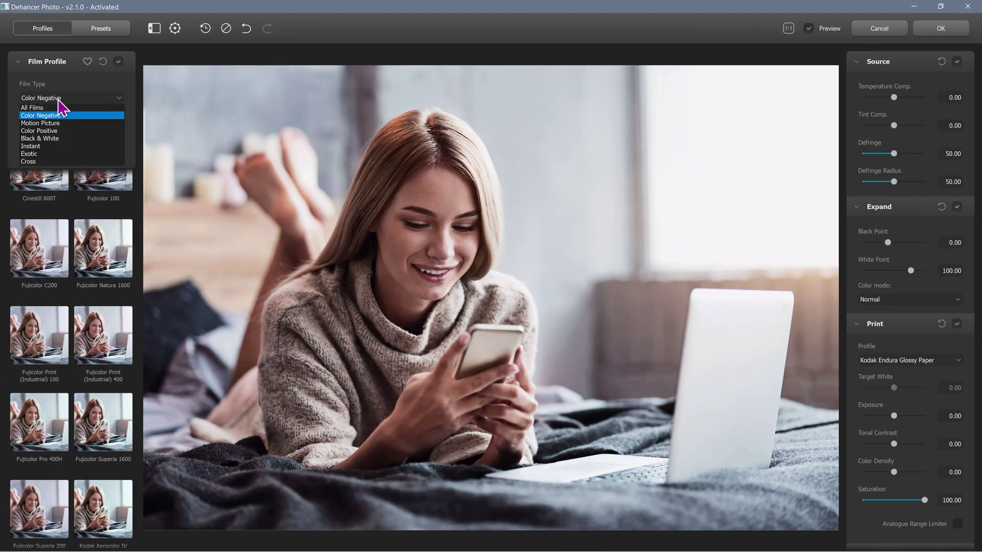
pyautogui.click(83, 131)
pyautogui.click(77, 128)
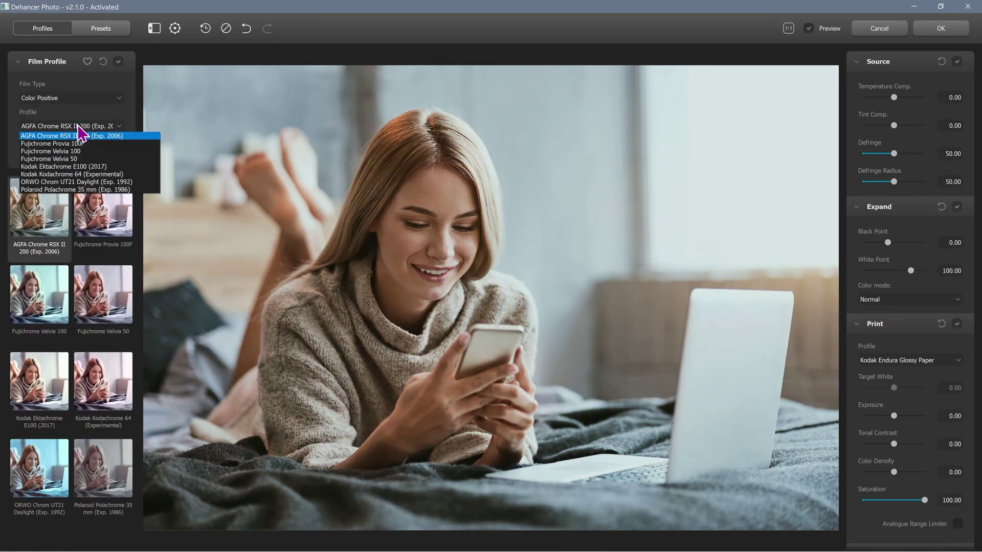
pyautogui.click(70, 159)
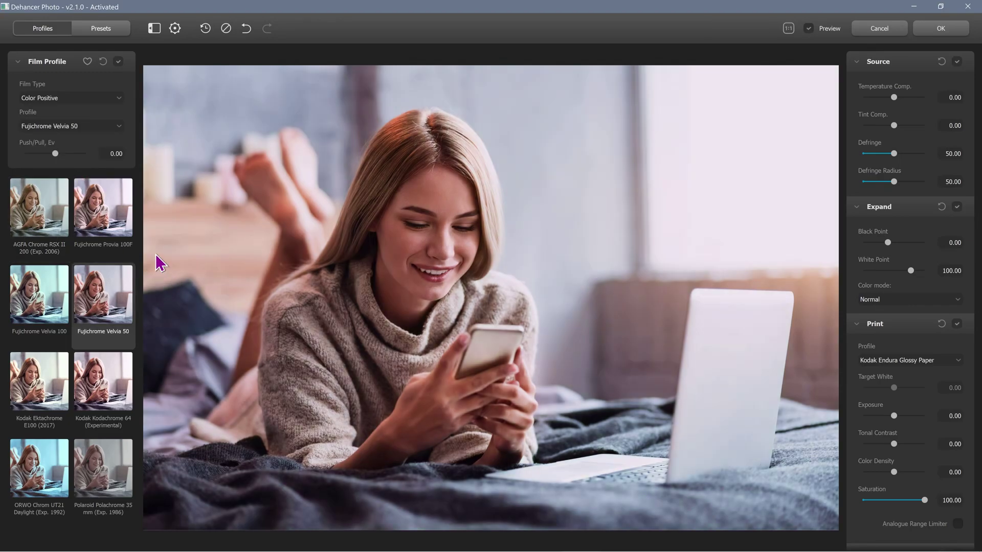
pyautogui.click(808, 28)
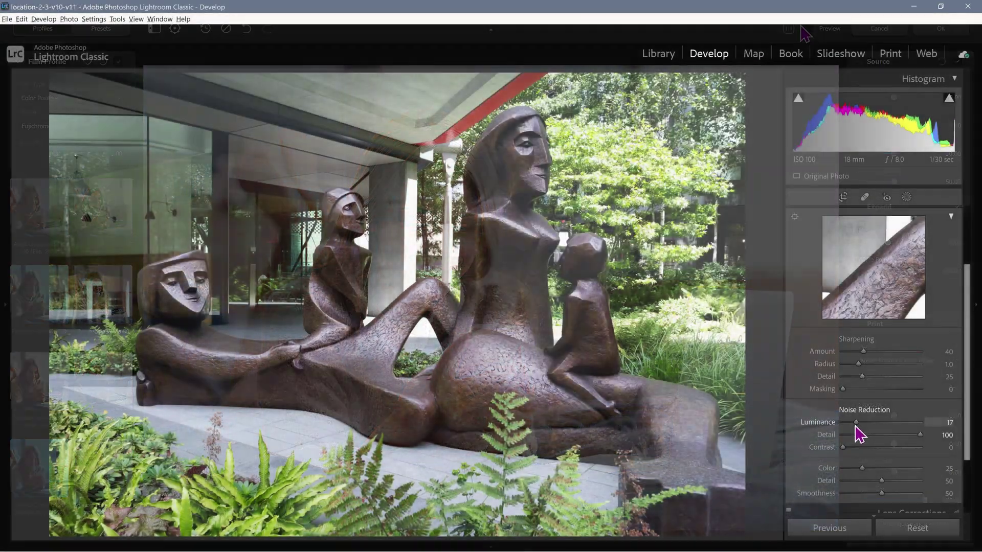
# At 1:1 zoom, raise Luminance noise reduction from 17 to 38
pyautogui.click(237, 173)
pyautogui.moveTo(238, 174)
pyautogui.mouseDown()
pyautogui.moveTo(358, 373)
pyautogui.moveTo(409, 353)
pyautogui.mouseUp()
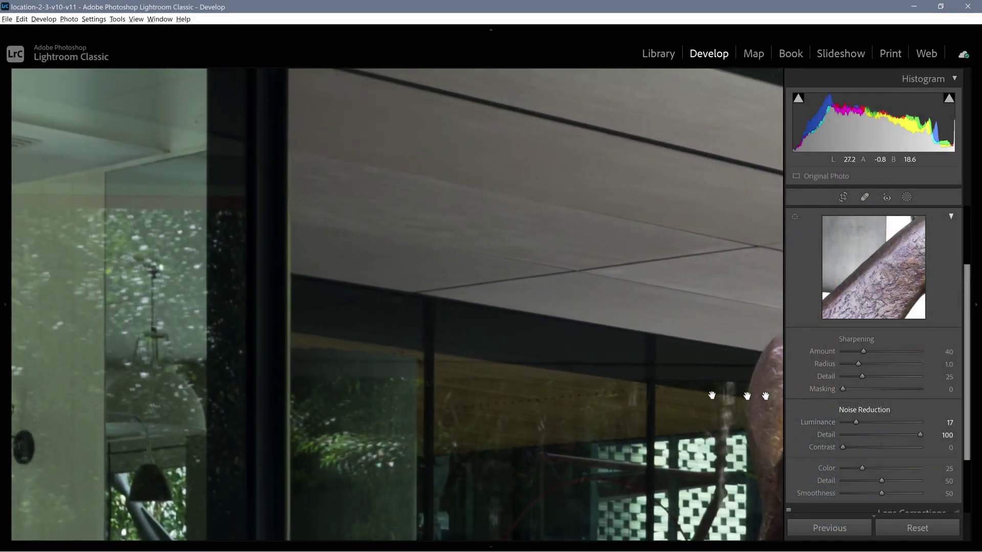
pyautogui.moveTo(855, 423); pyautogui.dragTo(872, 426)
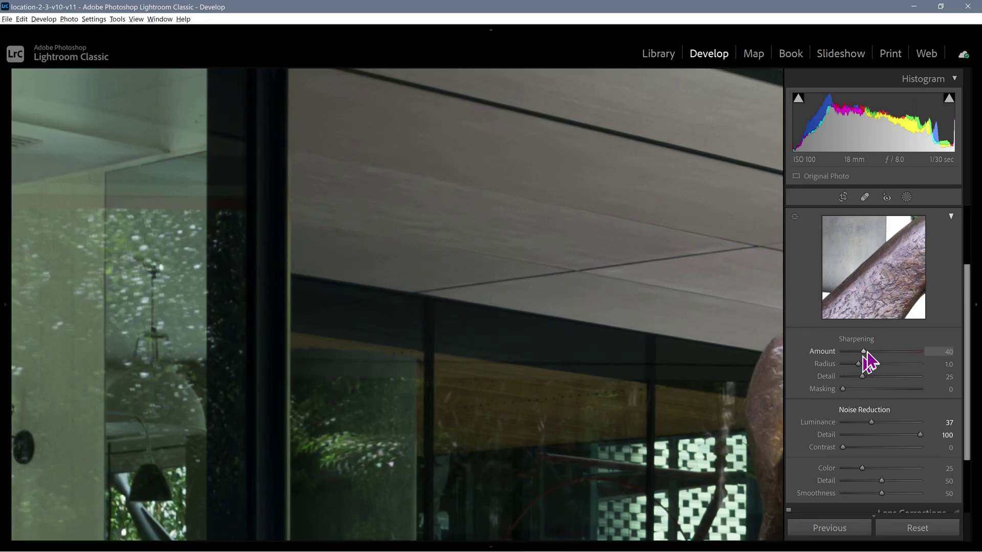
pyautogui.moveTo(872, 423); pyautogui.dragTo(898, 432)
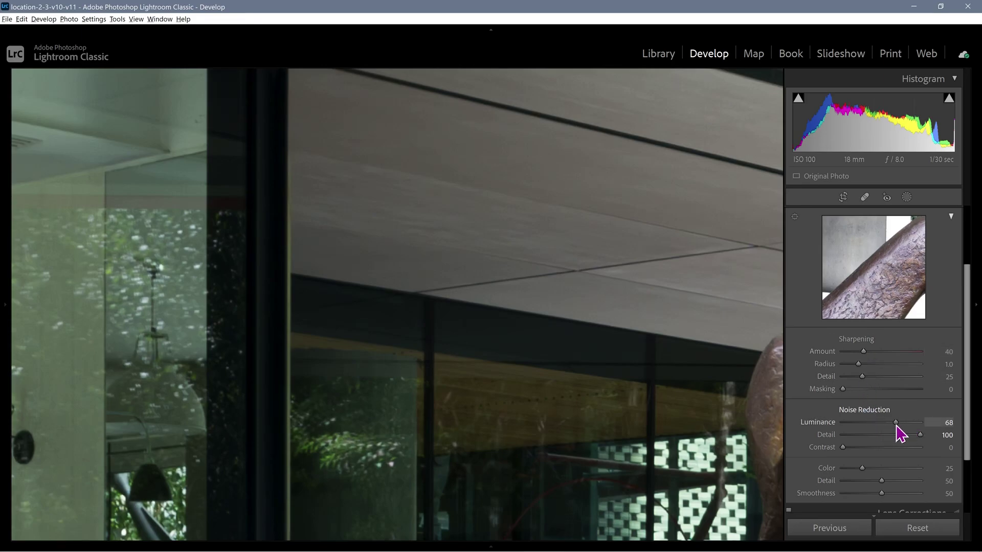
pyautogui.moveTo(894, 426); pyautogui.dragTo(873, 425)
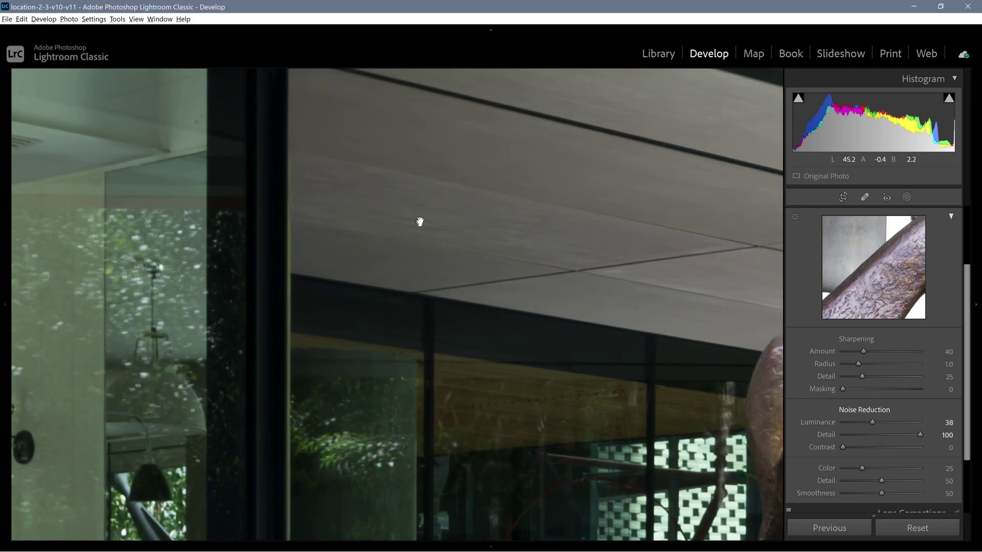
# Edit a copy with Lightroom adjustments via Edit In > Edit in DehancerLightroom.exe
pyautogui.rightClick(424, 219)
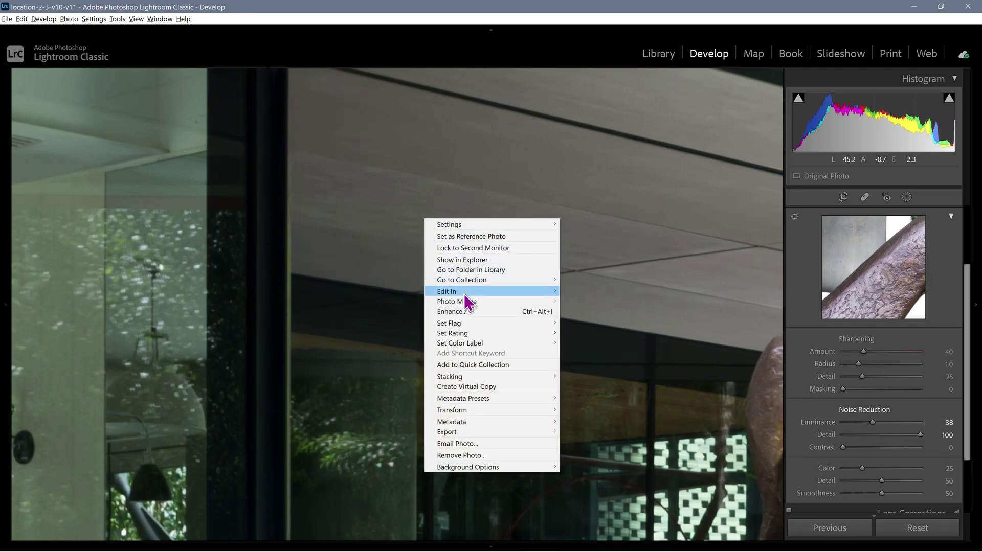
pyautogui.moveTo(465, 295)
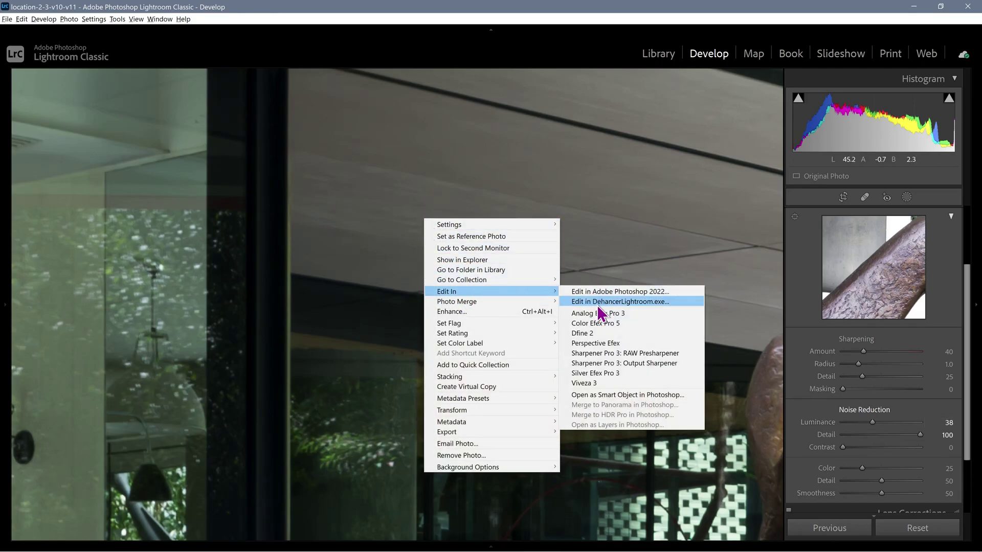
pyautogui.click(620, 305)
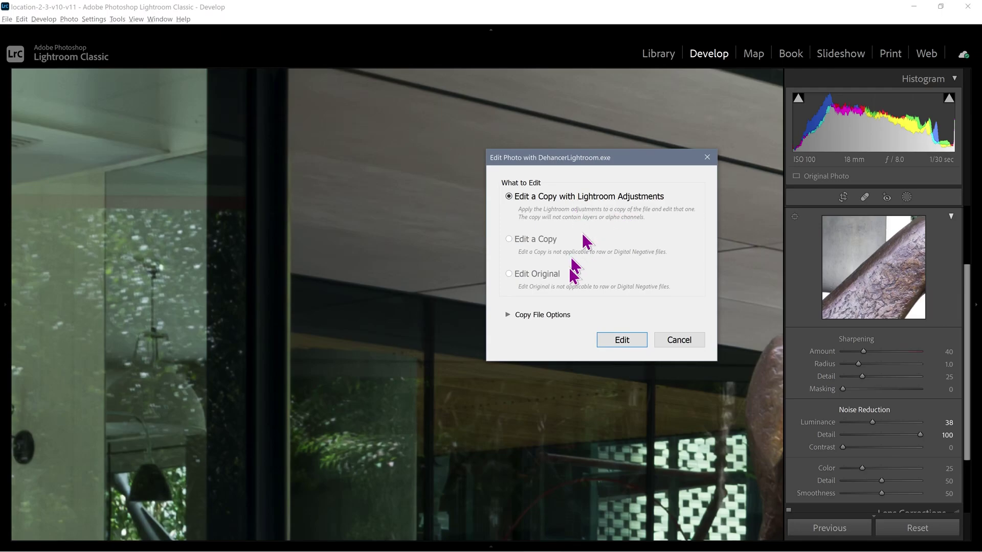
pyautogui.click(619, 348)
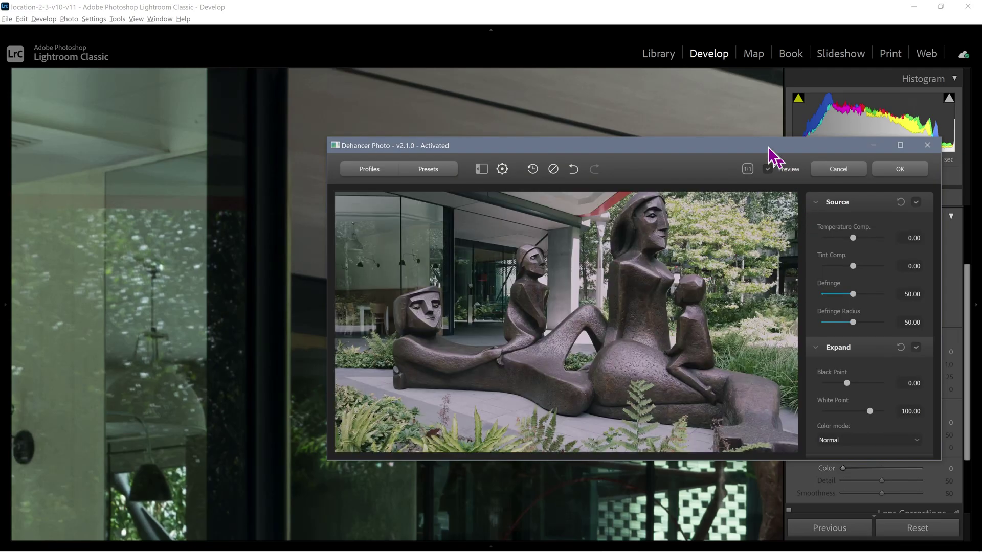
# Maximize Dehancer and apply the Cross film type with the Fujichrome CDU-II (cross) profile
pyautogui.doubleClick(635, 148)
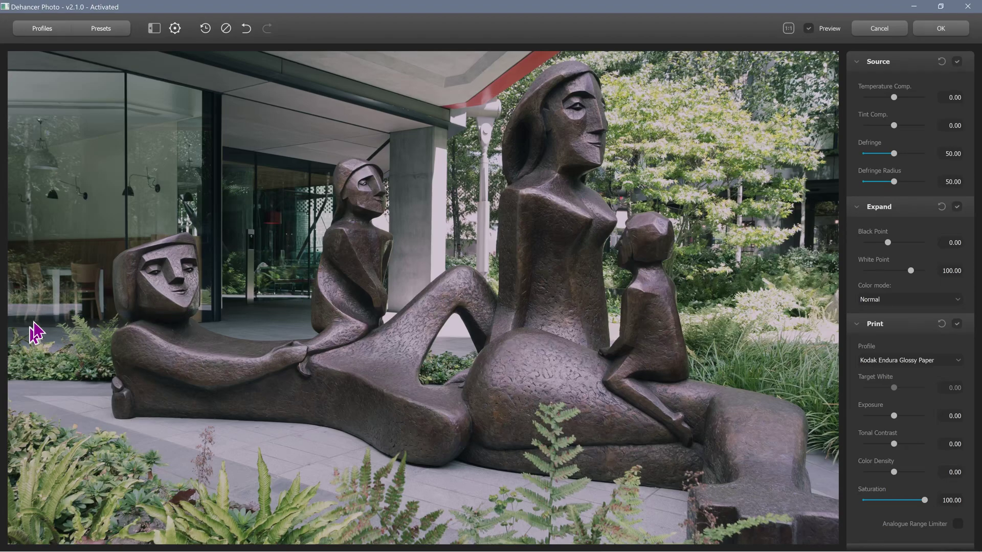
pyautogui.click(153, 30)
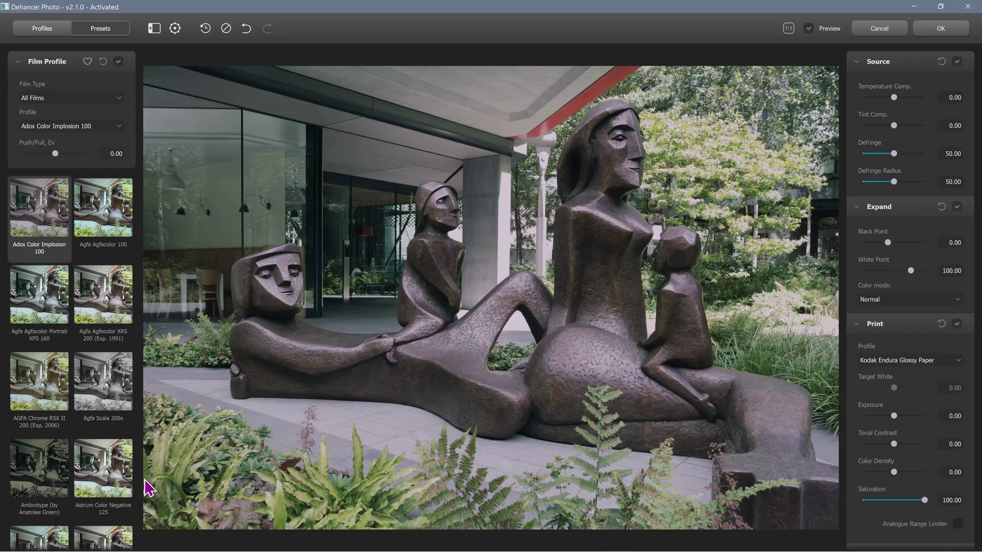
pyautogui.click(66, 98)
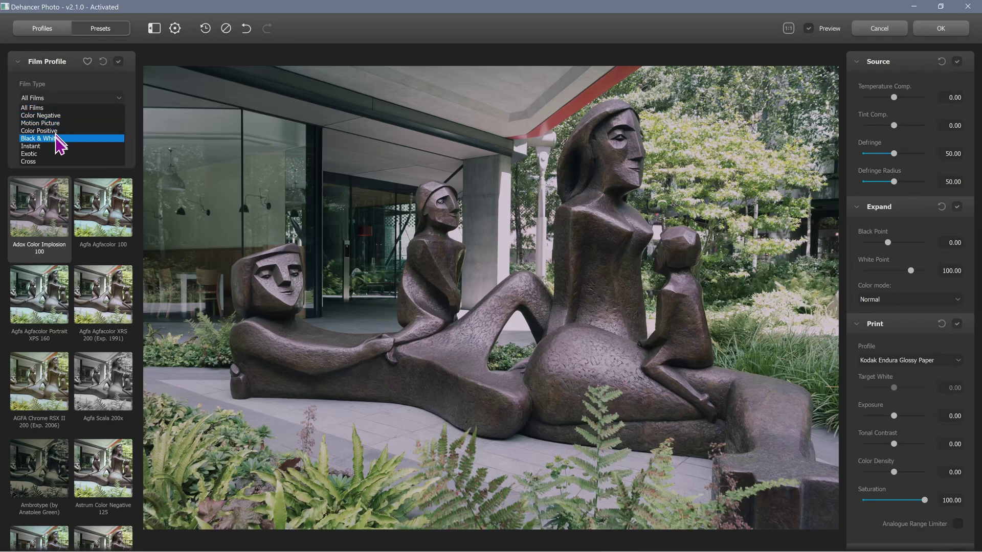
pyautogui.click(55, 161)
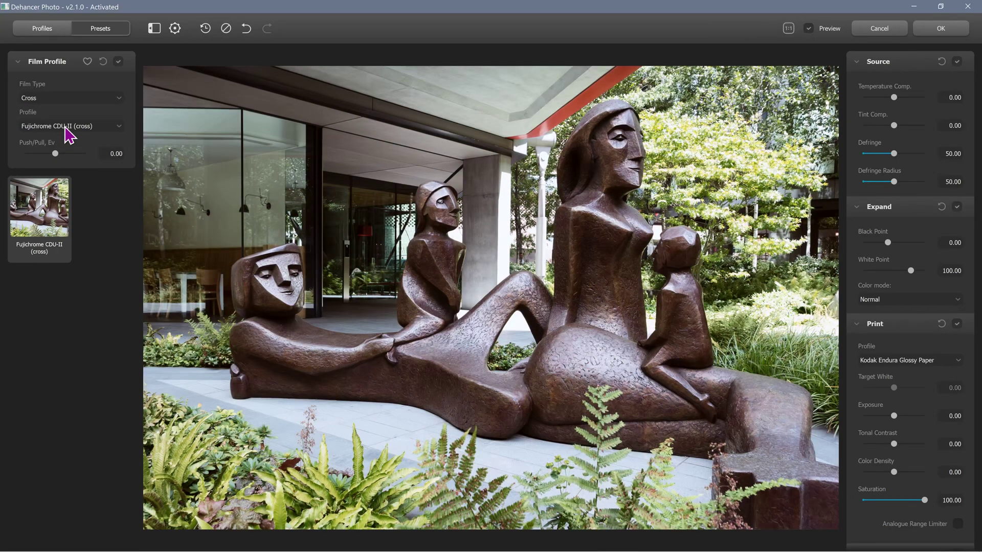
pyautogui.click(67, 127)
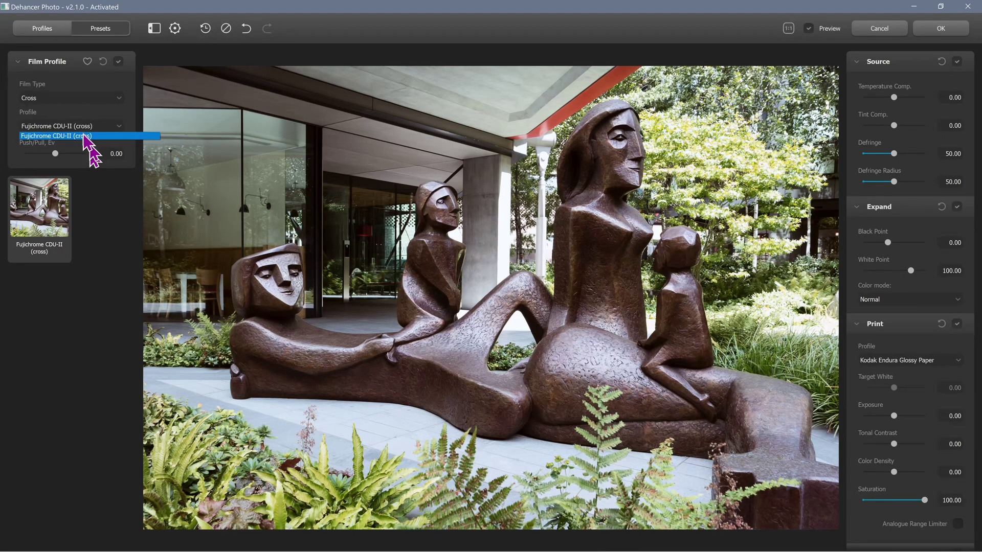
pyautogui.click(75, 135)
pyautogui.click(81, 136)
pyautogui.click(72, 98)
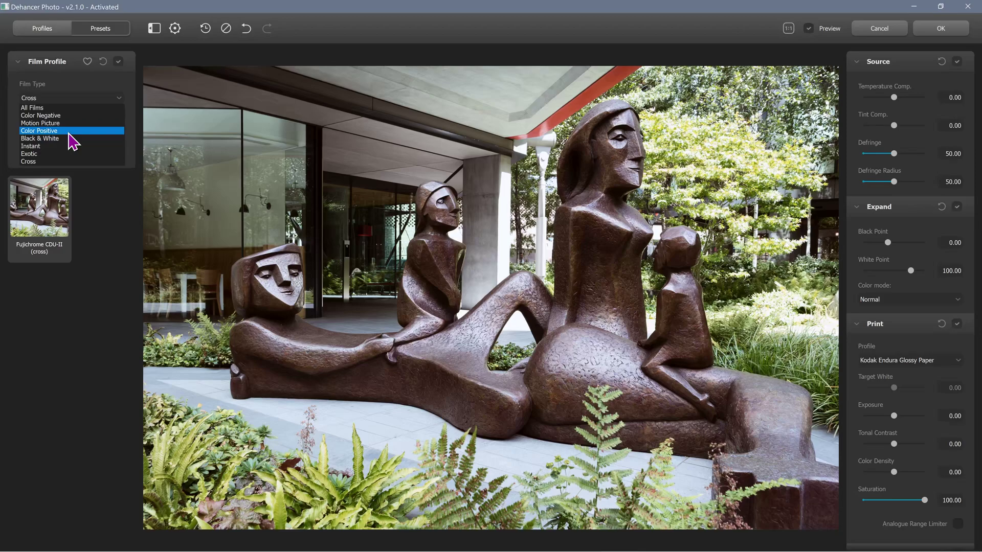
# Choose the Black & White film type and apply the Rollei Ortho 25 profile
pyautogui.click(72, 139)
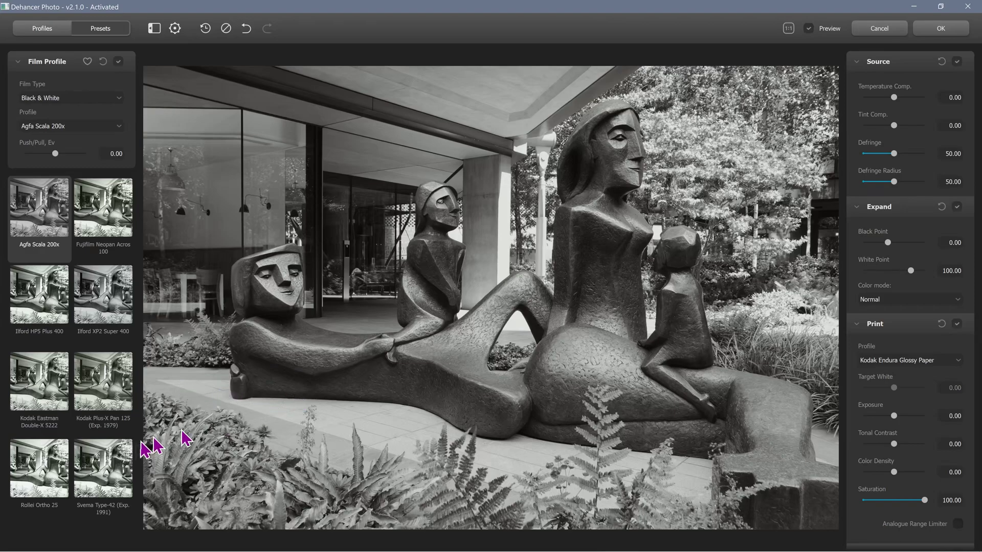
pyautogui.click(33, 488)
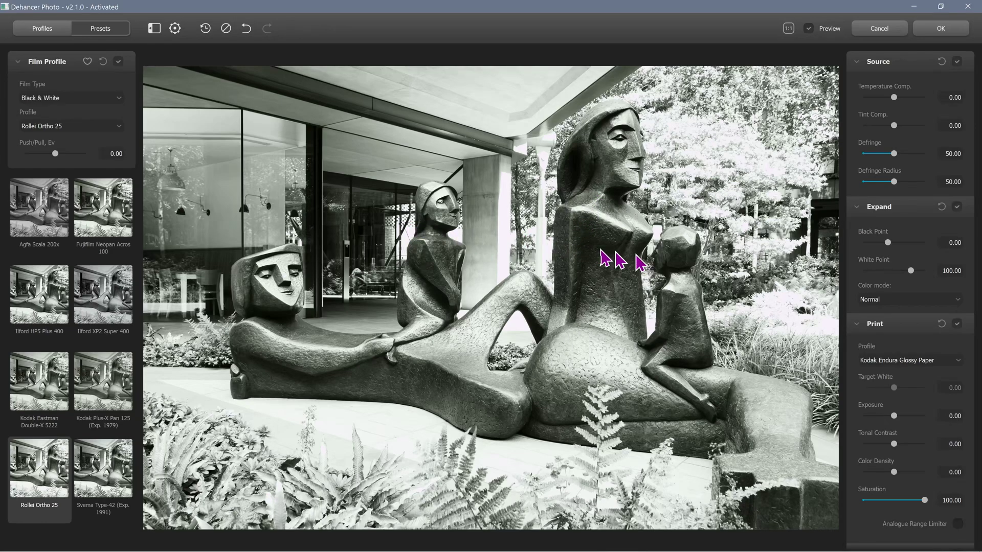
# Enable Film Grain, raise Amount to about 37, and zoom to 1:1 on the statues
pyautogui.scroll(-1, 887, 376)
pyautogui.scroll(-11, 887, 376)
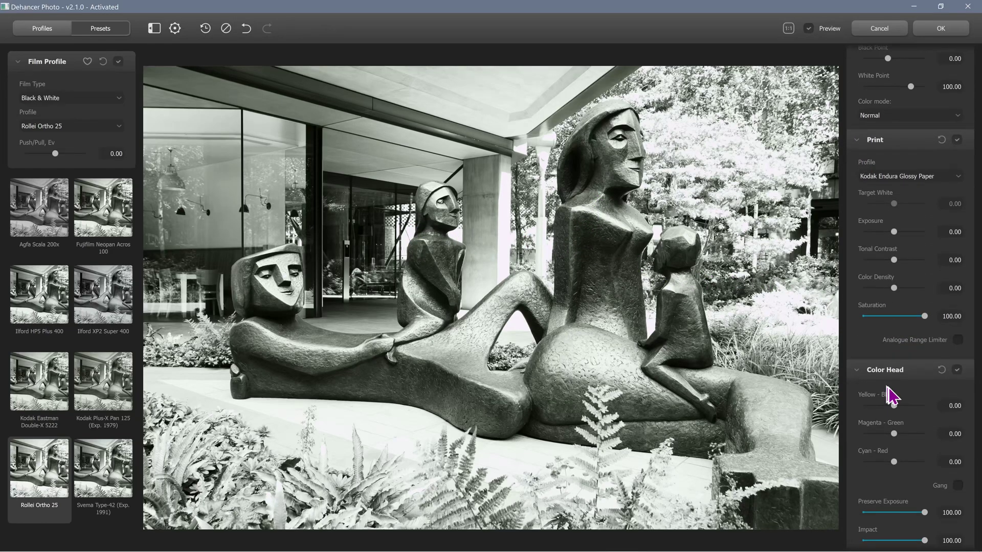
pyautogui.scroll(-1, 907, 410)
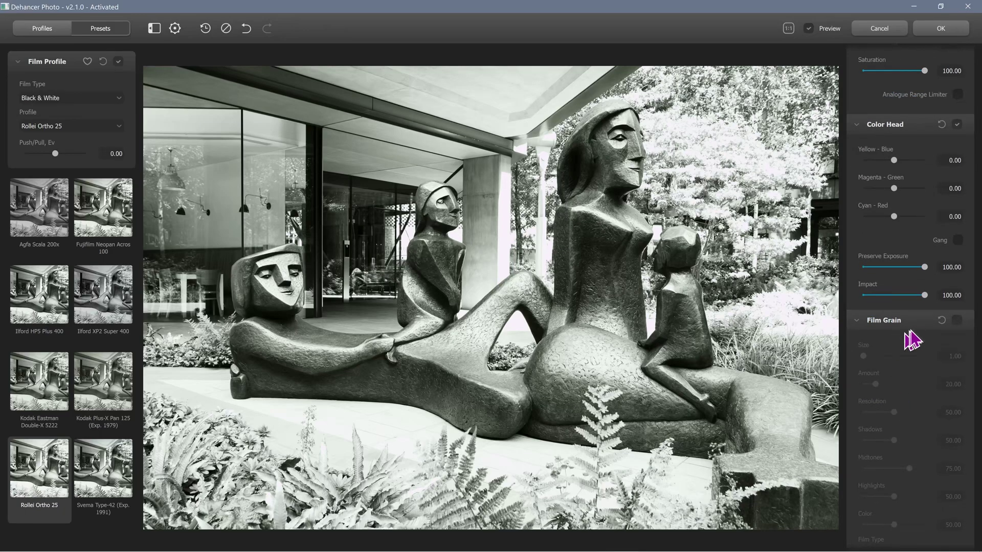
pyautogui.click(957, 321)
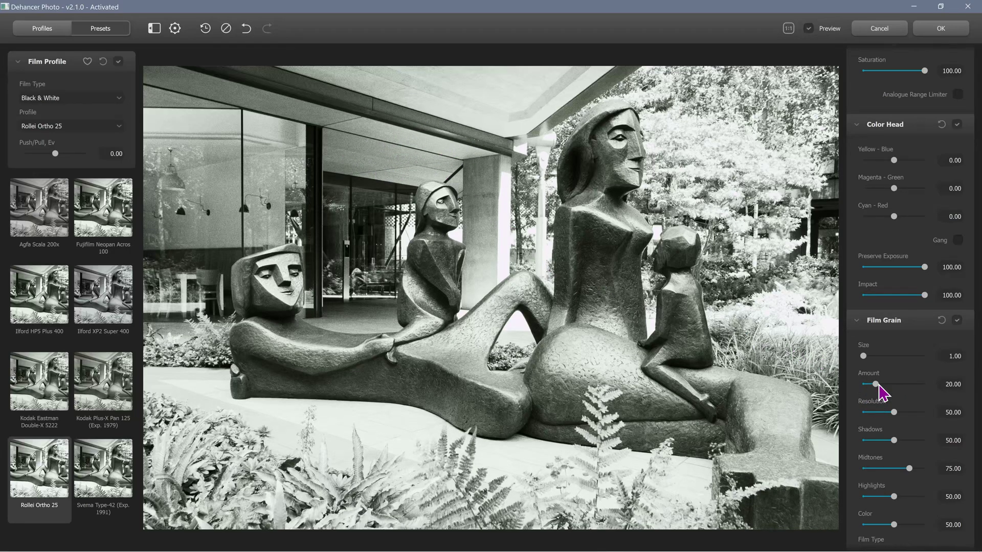
pyautogui.moveTo(874, 384); pyautogui.dragTo(893, 361)
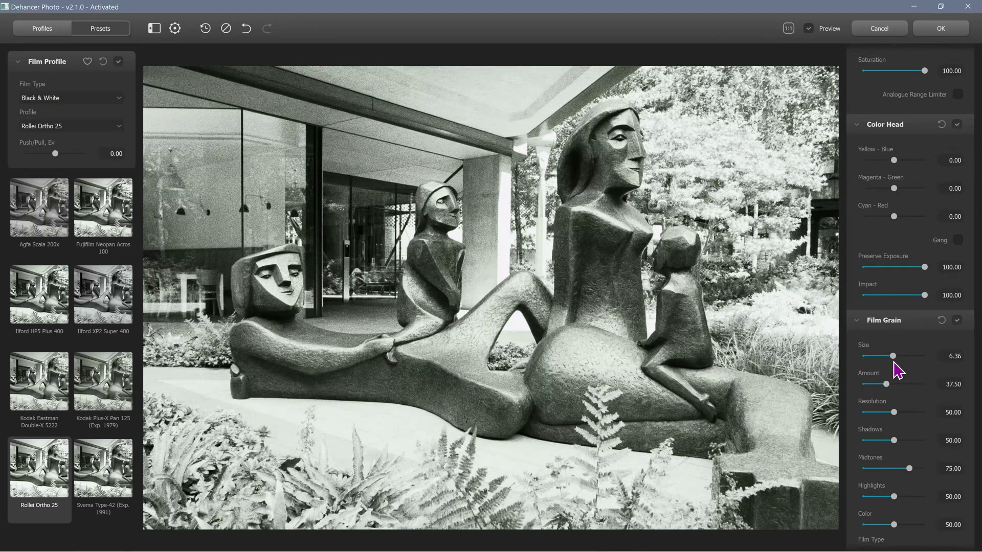
pyautogui.click(788, 29)
pyautogui.moveTo(377, 164); pyautogui.dragTo(618, 241)
pyautogui.moveTo(704, 379); pyautogui.dragTo(633, 291)
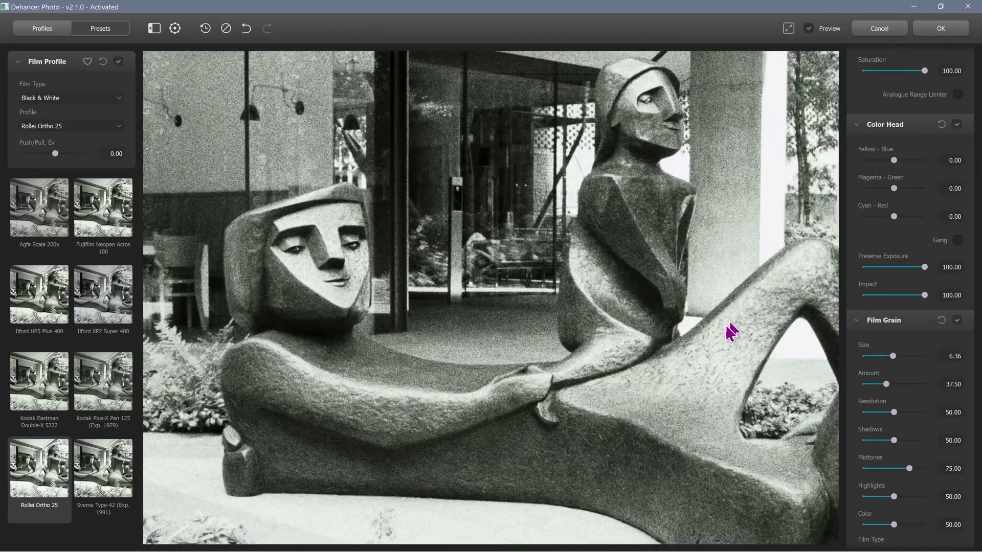
pyautogui.moveTo(731, 332); pyautogui.dragTo(650, 390)
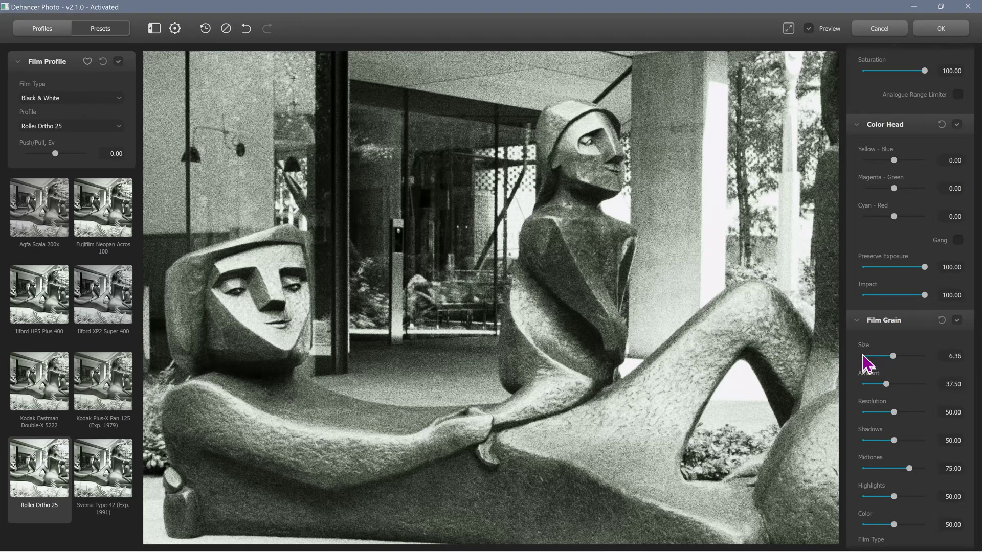
# Experiment with grain Resolution between 0 and 67.50
pyautogui.click(897, 412)
pyautogui.moveTo(896, 413); pyautogui.dragTo(861, 419)
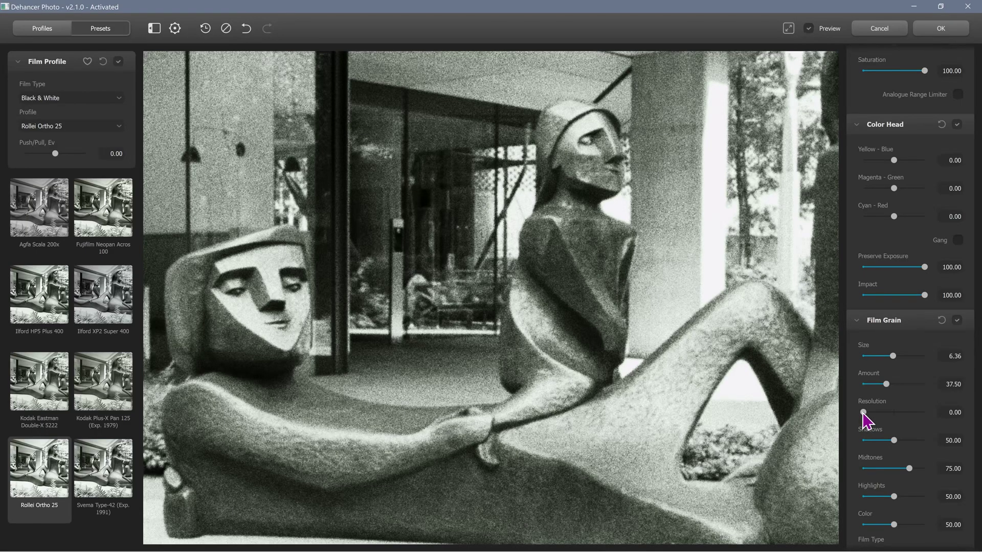
pyautogui.moveTo(863, 415); pyautogui.dragTo(900, 419)
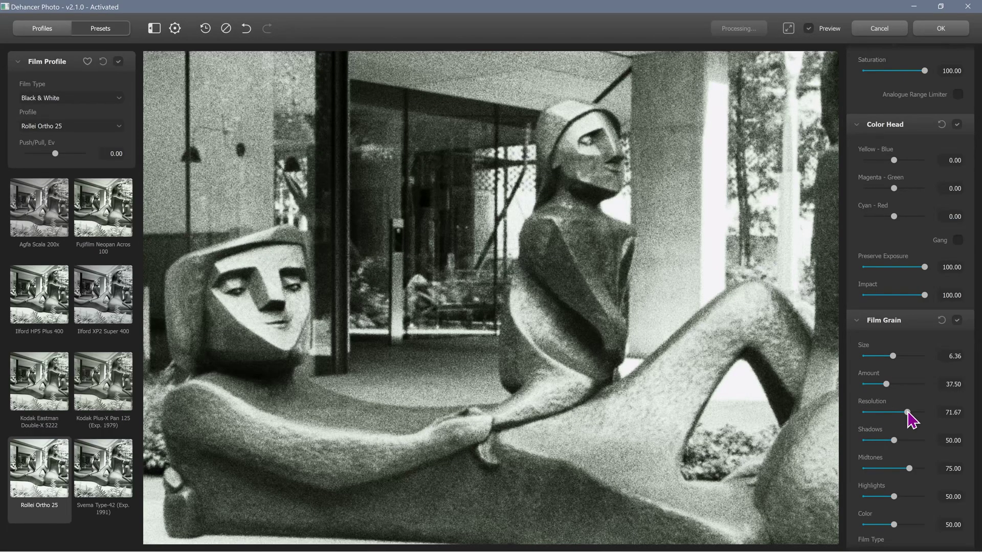
pyautogui.moveTo(909, 414); pyautogui.dragTo(904, 413)
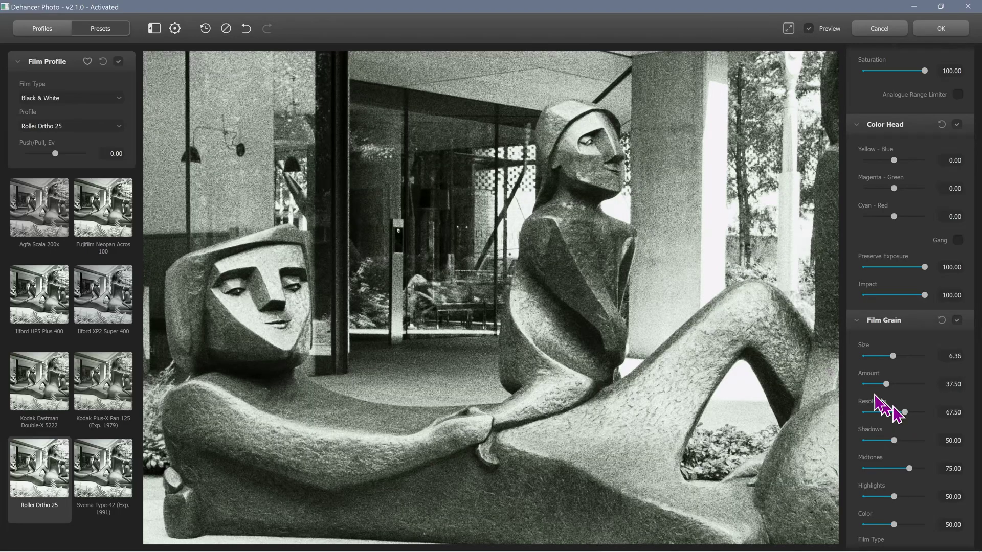
pyautogui.scroll(3, 642, 316)
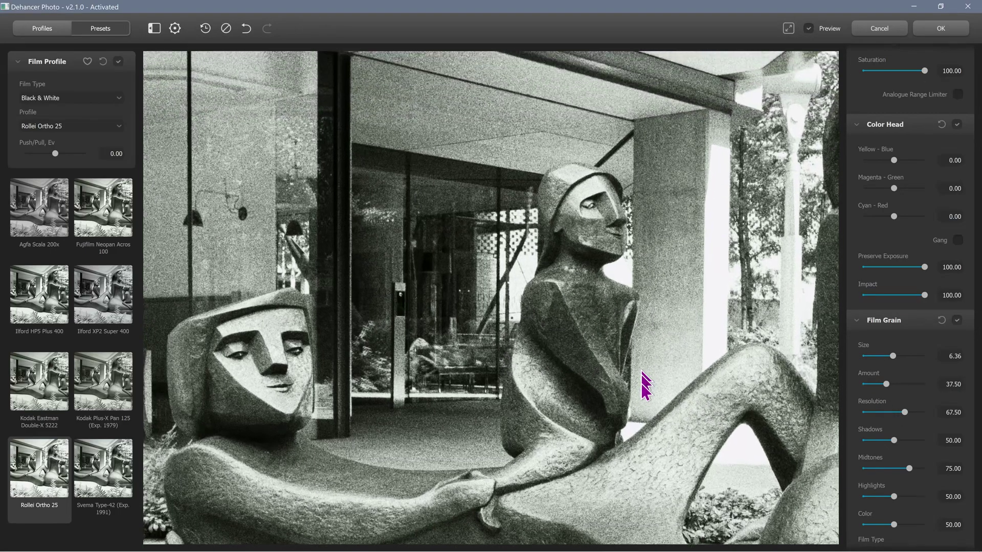
pyautogui.moveTo(618, 379); pyautogui.dragTo(624, 263)
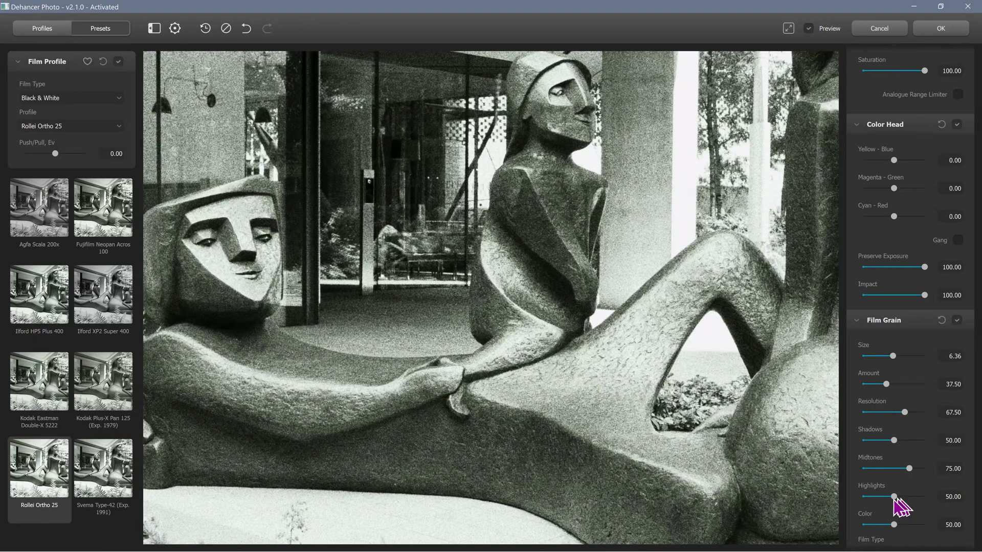
pyautogui.scroll(-1, 903, 510)
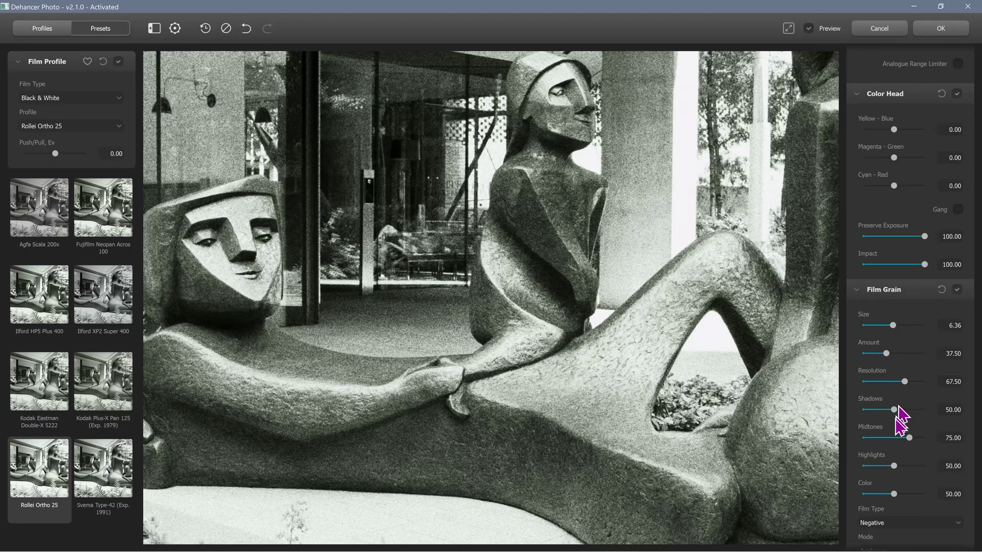
# Set grain Shadows 100, Midtones 60.83, Resolution 56.25 and Amount 34.58
pyautogui.moveTo(894, 409); pyautogui.dragTo(925, 410)
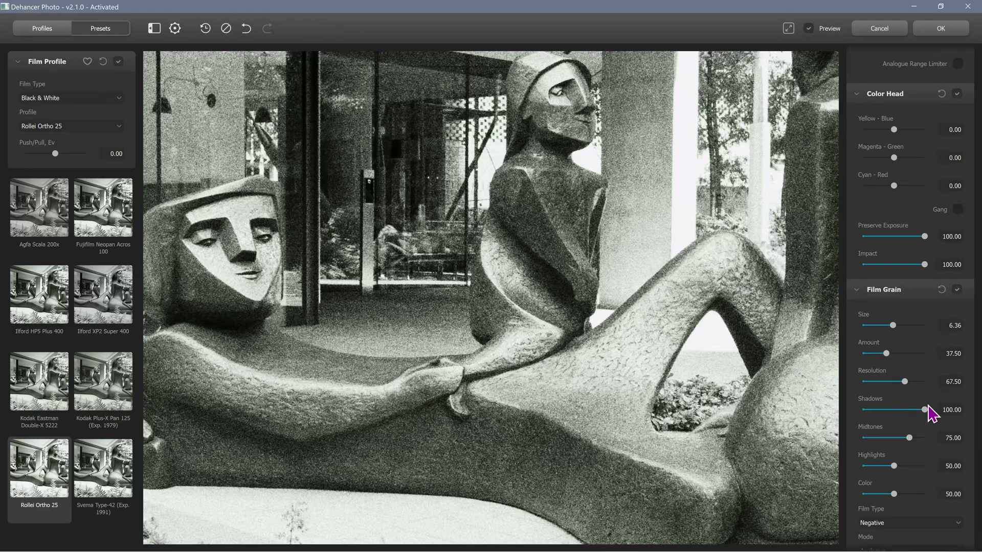
pyautogui.moveTo(910, 438); pyautogui.dragTo(865, 478)
pyautogui.moveTo(491, 238); pyautogui.dragTo(559, 379)
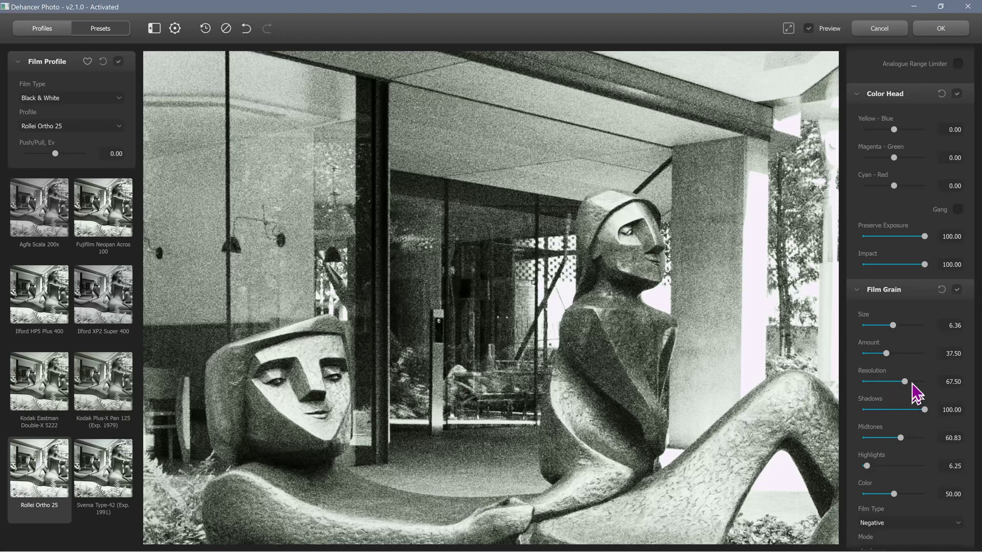
pyautogui.moveTo(903, 384); pyautogui.dragTo(899, 384)
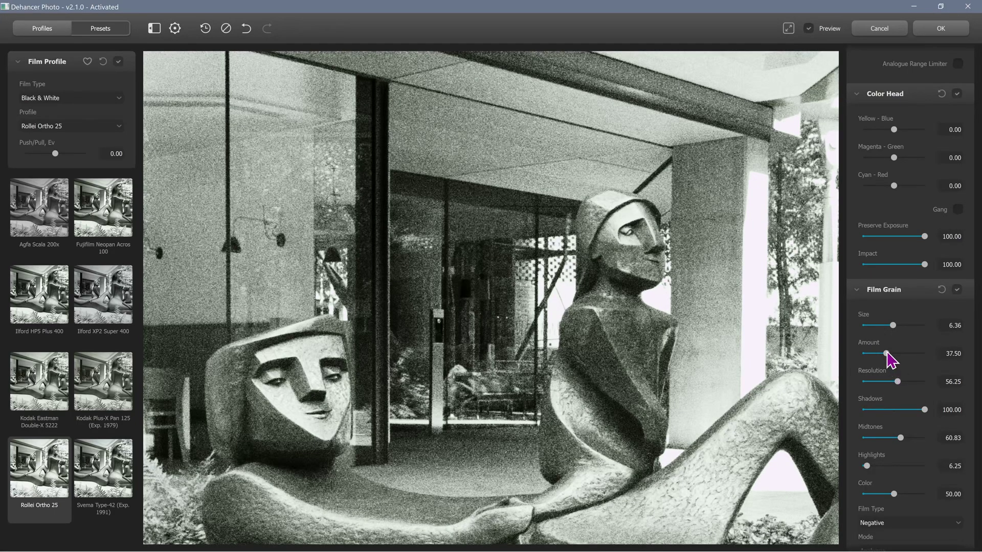
pyautogui.moveTo(886, 353); pyautogui.dragTo(881, 331)
pyautogui.click(883, 326)
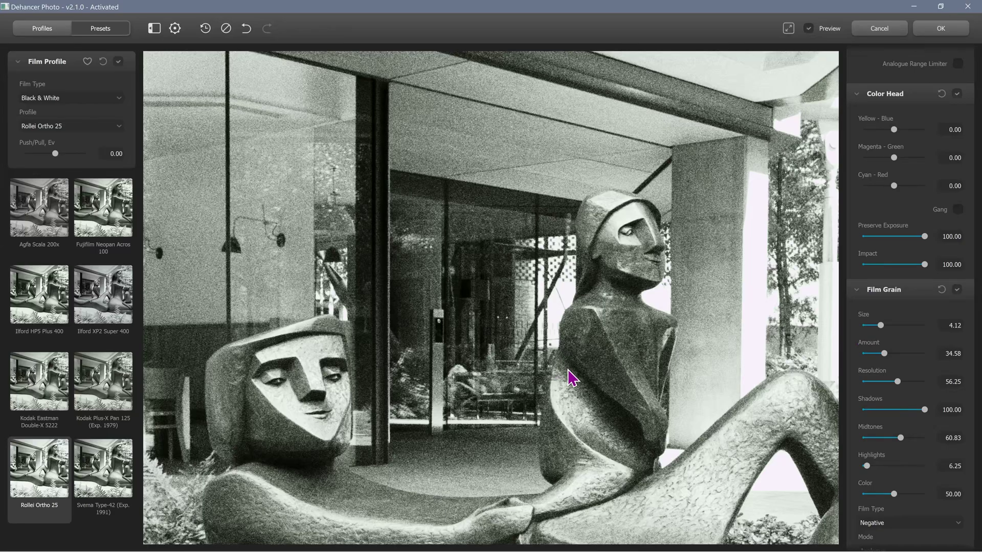
pyautogui.moveTo(570, 378); pyautogui.dragTo(414, 293)
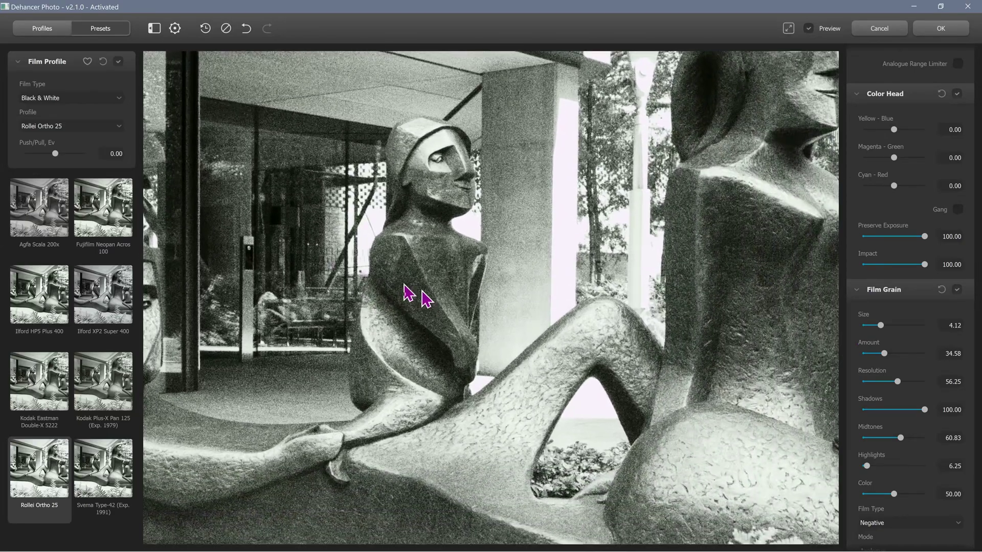
# Hide the profile list and enlarge grain Size to 6.27 while inspecting the statues
pyautogui.click(154, 28)
pyautogui.moveTo(434, 167); pyautogui.dragTo(519, 377)
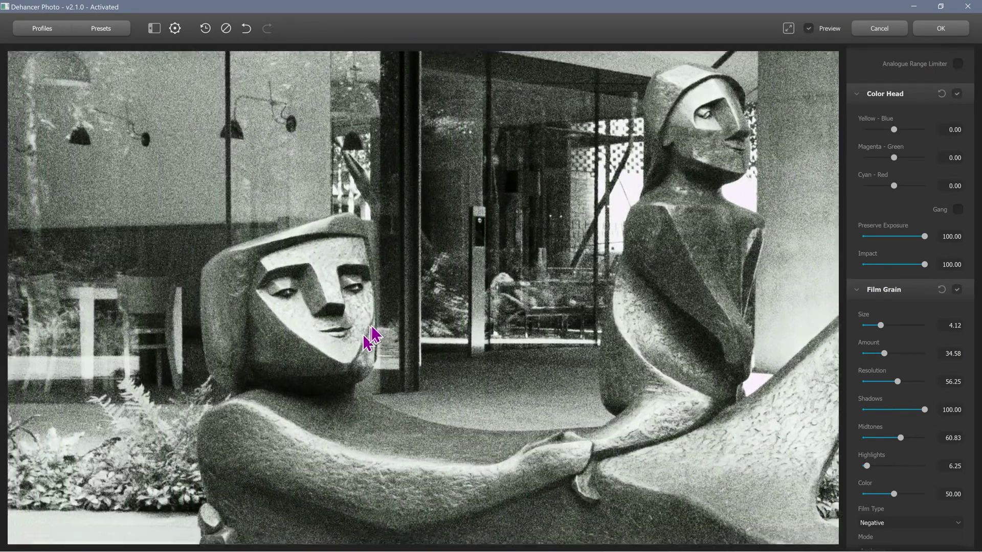
pyautogui.moveTo(373, 339); pyautogui.dragTo(377, 267)
pyautogui.moveTo(605, 218); pyautogui.dragTo(455, 350)
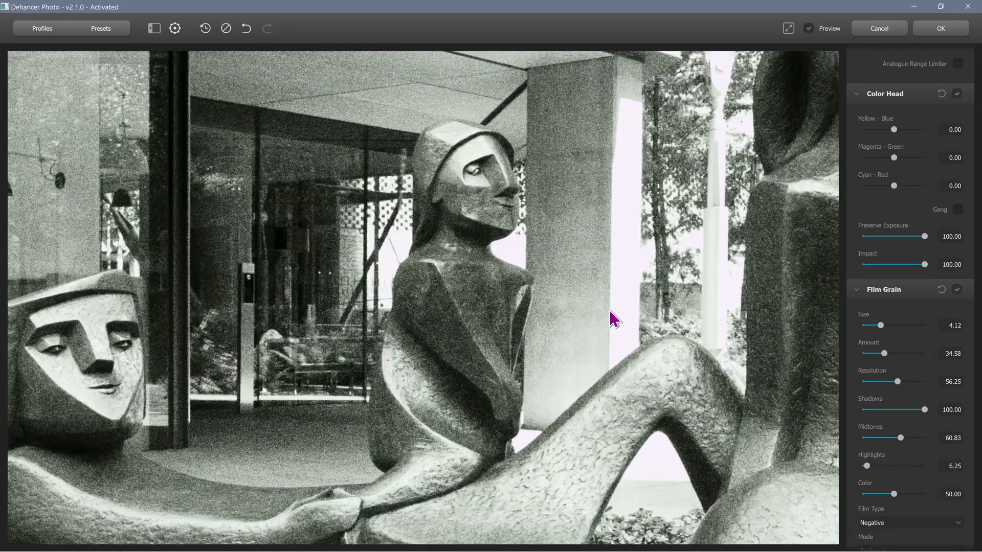
pyautogui.moveTo(614, 319); pyautogui.dragTo(440, 335)
pyautogui.moveTo(881, 326); pyautogui.dragTo(893, 329)
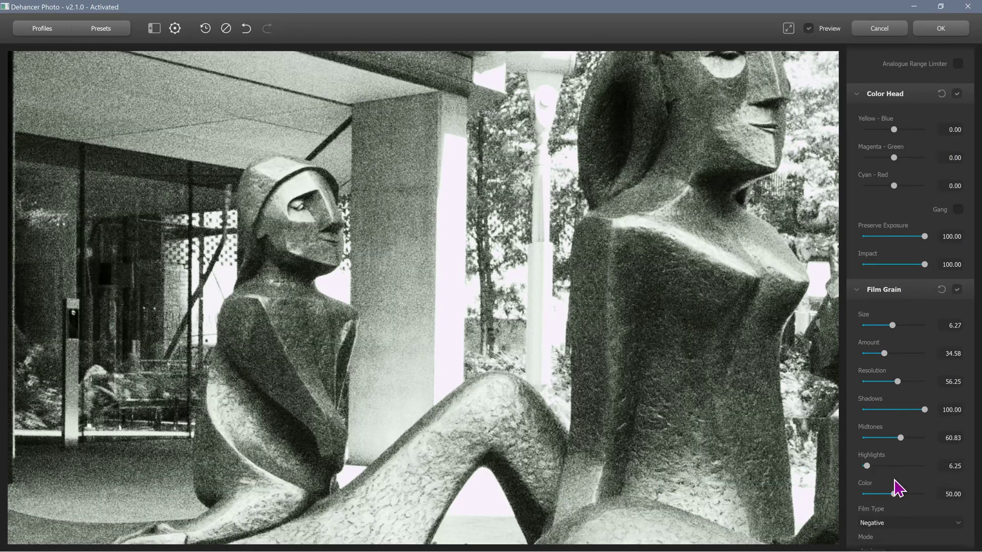
pyautogui.scroll(-1, 896, 496)
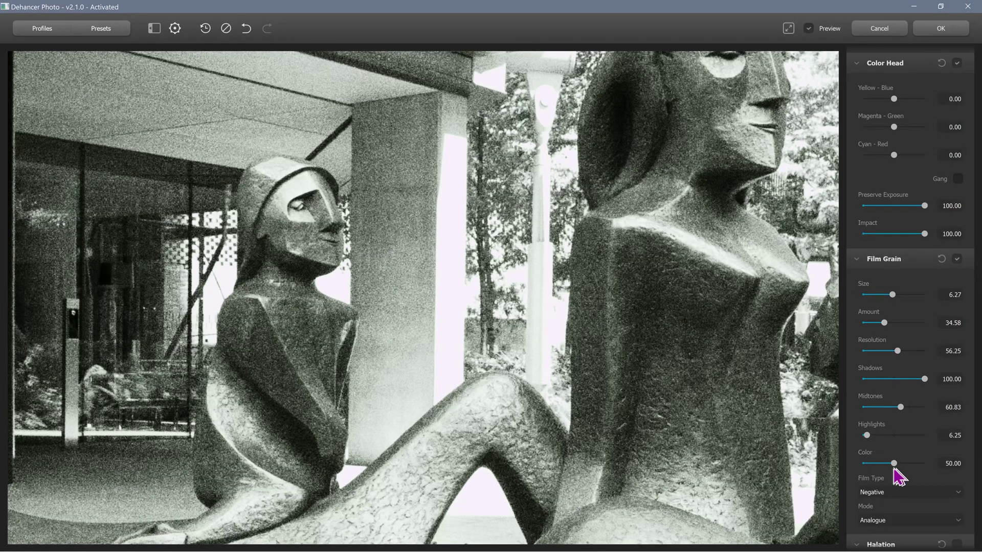
pyautogui.moveTo(760, 407); pyautogui.dragTo(706, 435)
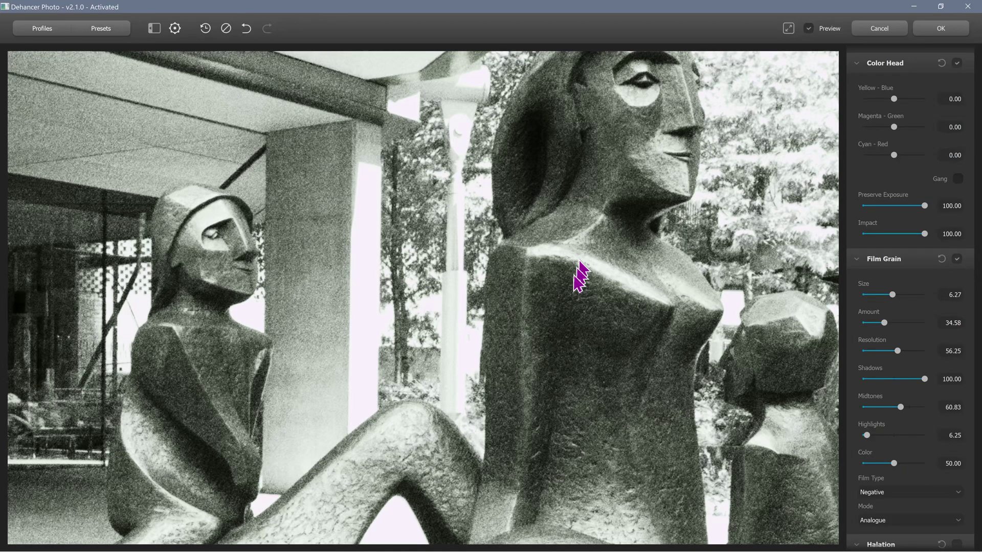
pyautogui.moveTo(581, 278); pyautogui.dragTo(546, 370)
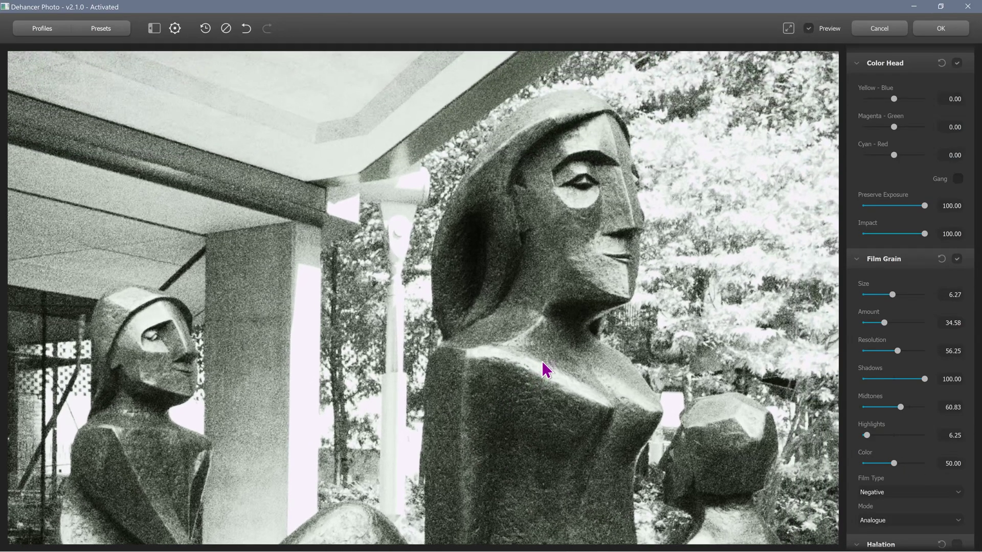
# Toggle Preview repeatedly to compare the grainy black-and-white look with the colour original
pyautogui.click(808, 28)
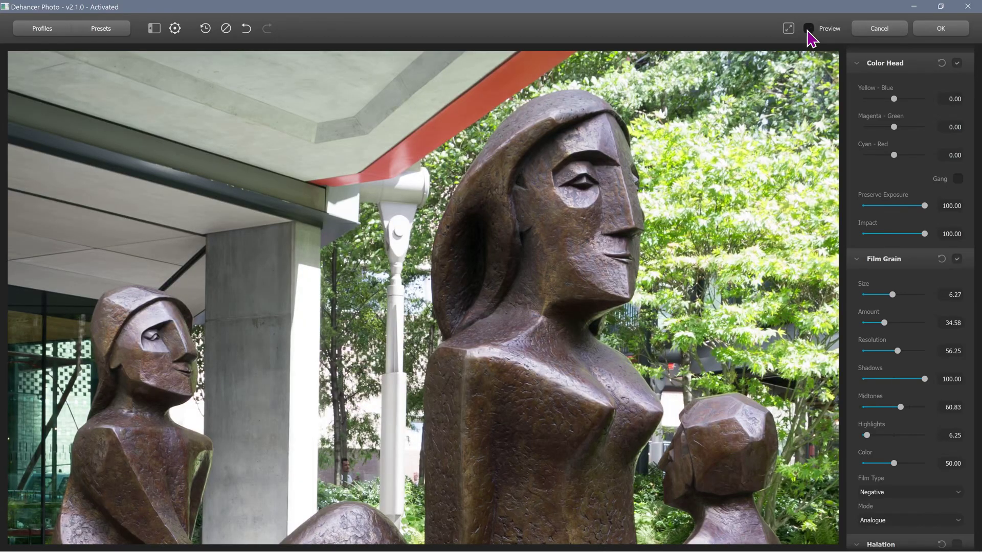
pyautogui.click(808, 28)
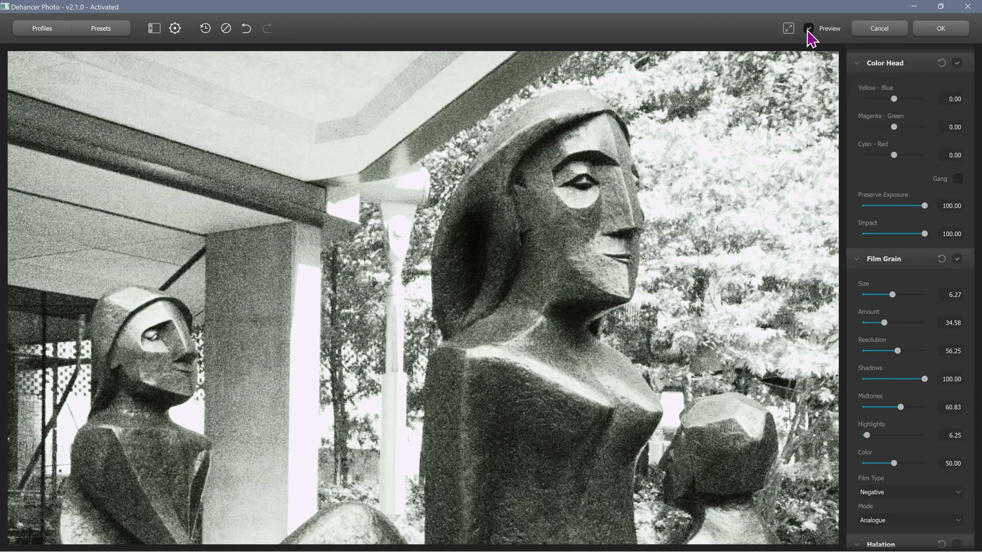
pyautogui.click(808, 28)
pyautogui.click(808, 28)
pyautogui.click(807, 28)
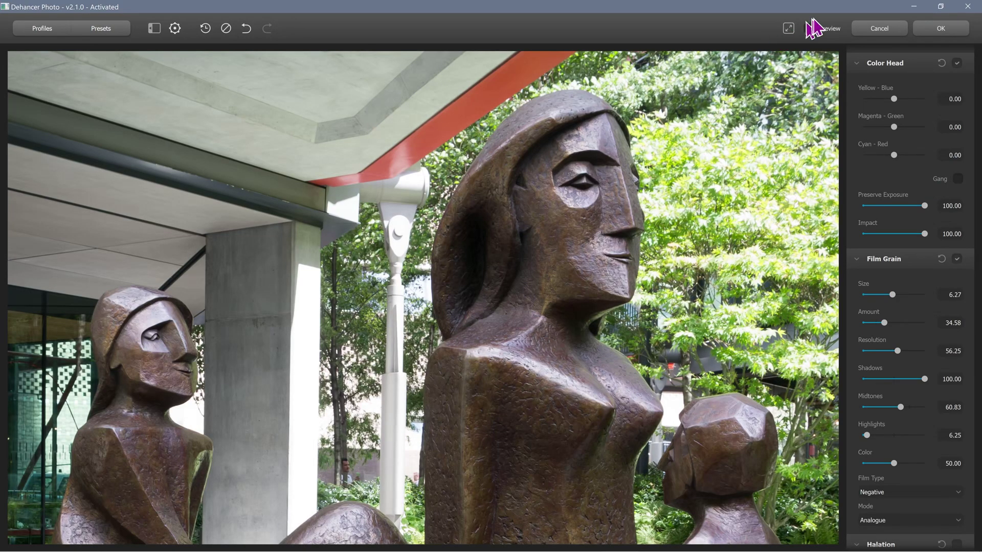
pyautogui.click(808, 28)
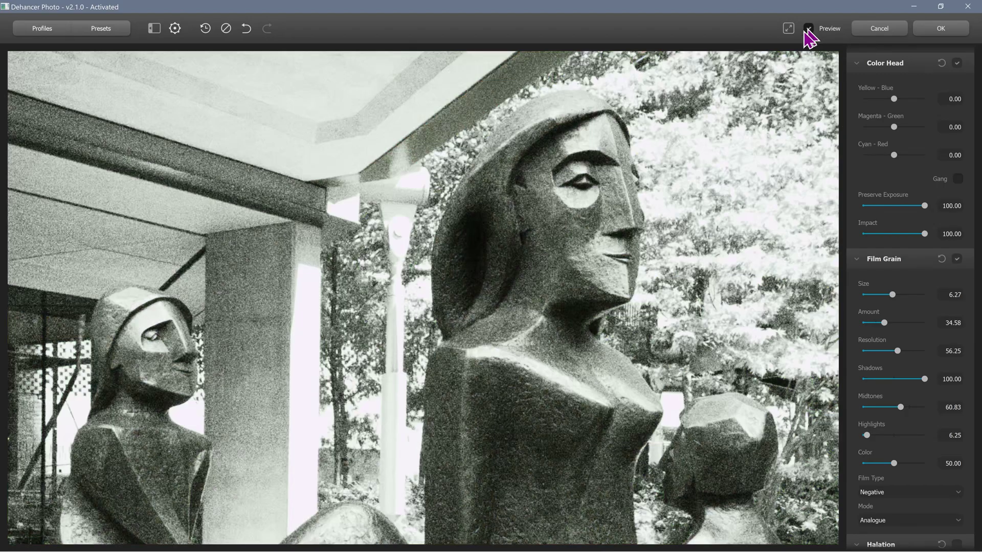
# Zoom in and pan across the seated and standing statues to inspect the grain
pyautogui.click(675, 256)
pyautogui.moveTo(675, 259); pyautogui.dragTo(373, 245)
pyautogui.moveTo(423, 96); pyautogui.dragTo(808, 64)
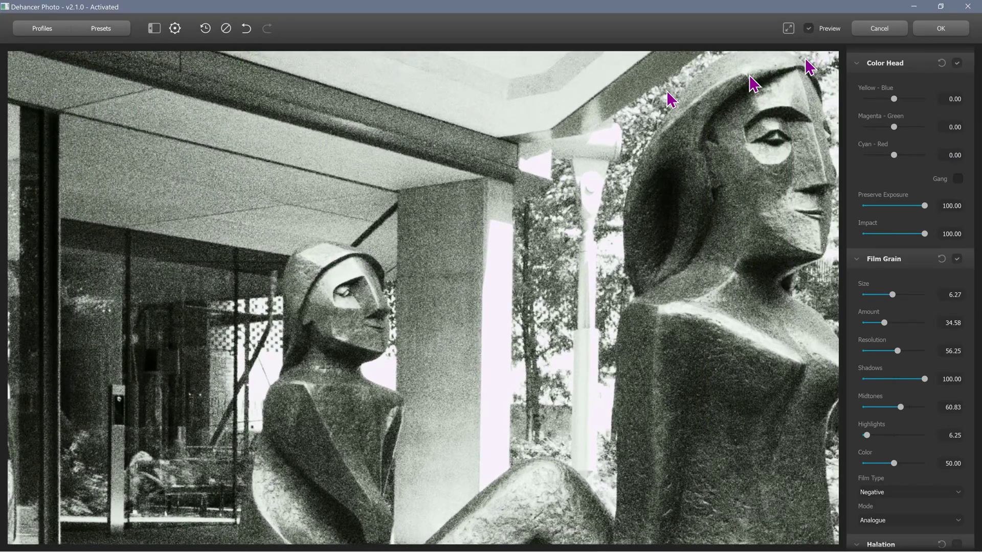
# Accept the Dehancer look with OK, fit the photo in Lightroom, and minimize Lightroom
pyautogui.click(929, 31)
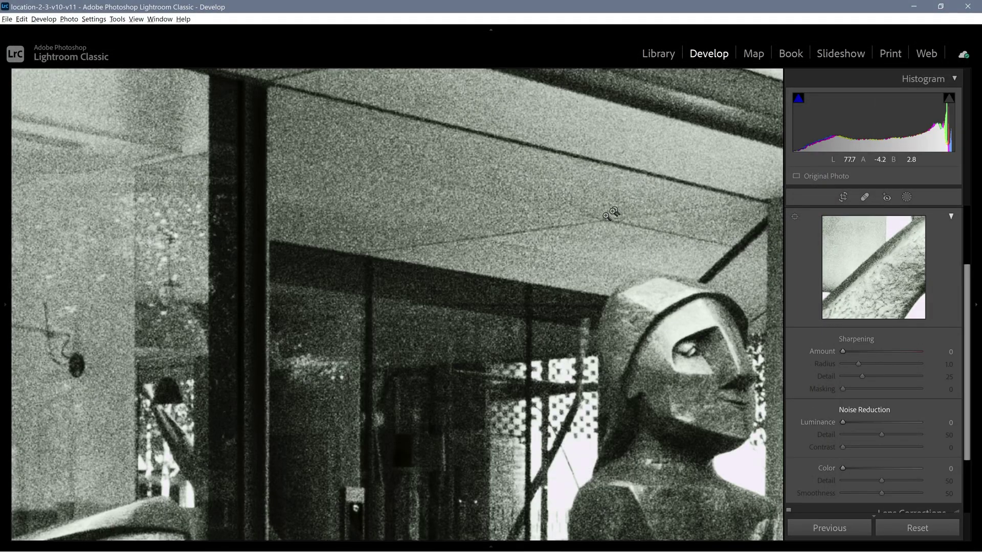
pyautogui.click(577, 253)
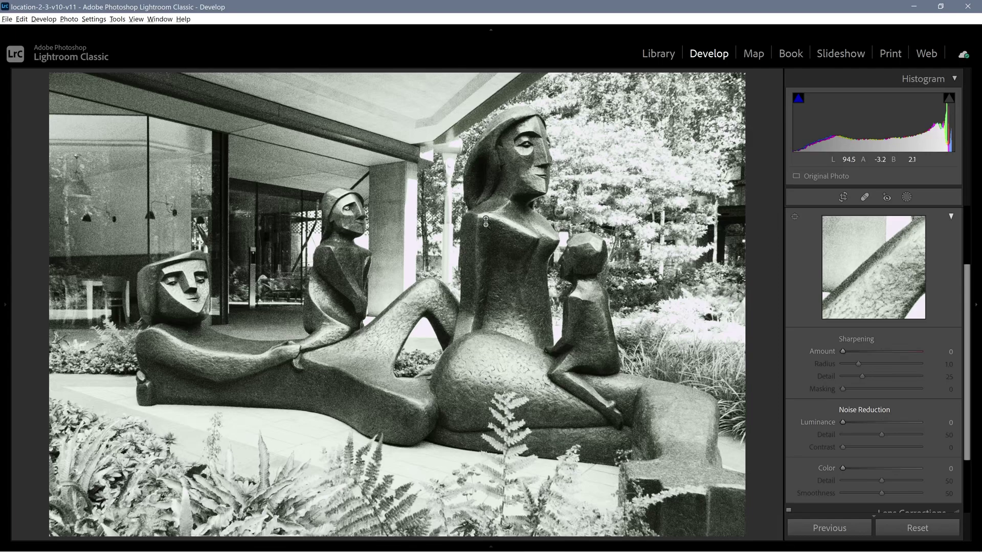
pyautogui.click(913, 8)
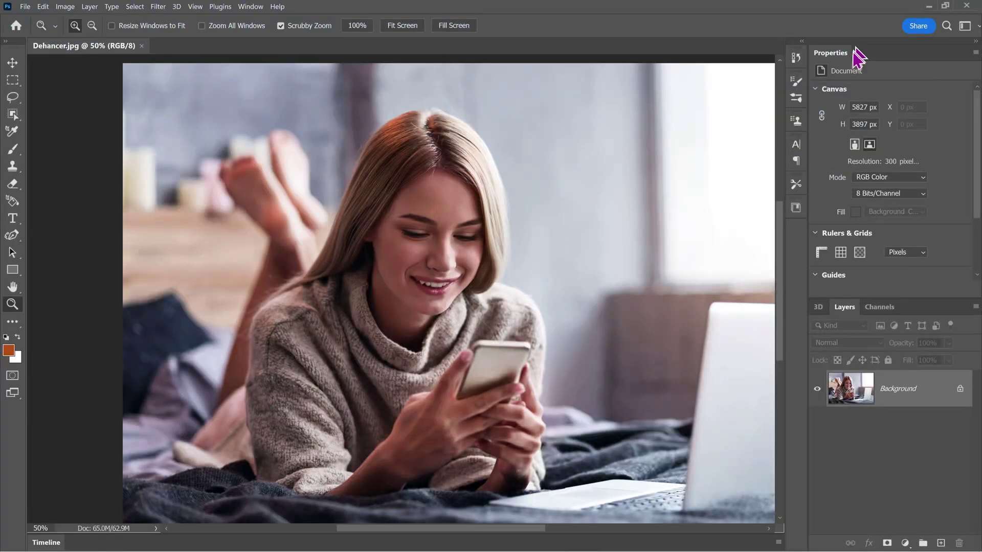
# Launch the Dehancer Film filter on the portrait and move the plugin window toward the centre
pyautogui.click(158, 7)
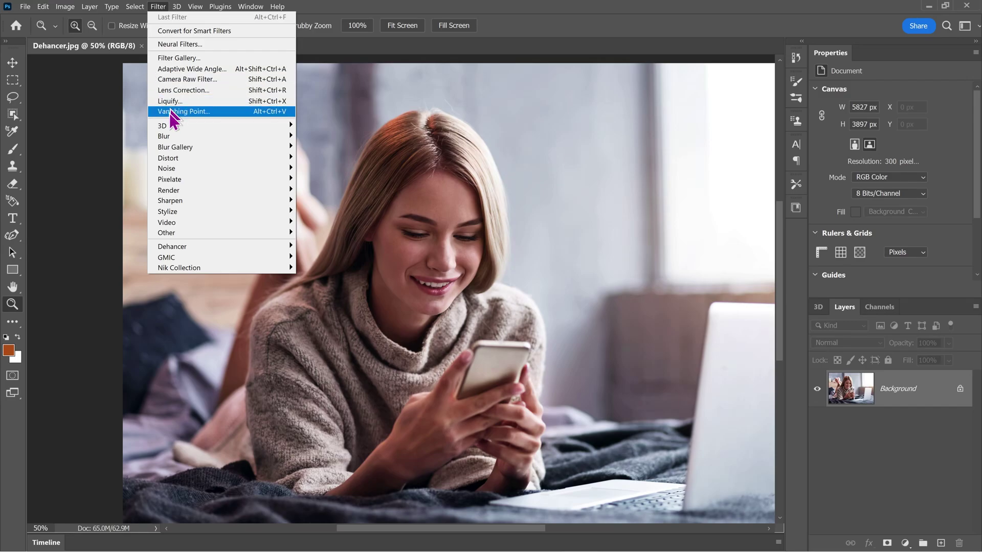
pyautogui.moveTo(203, 247)
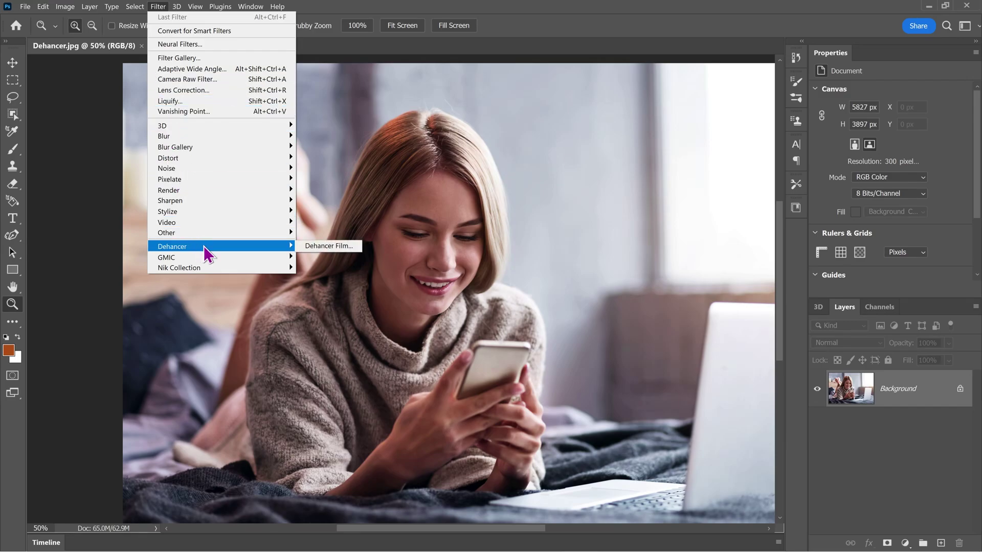
pyautogui.click(337, 246)
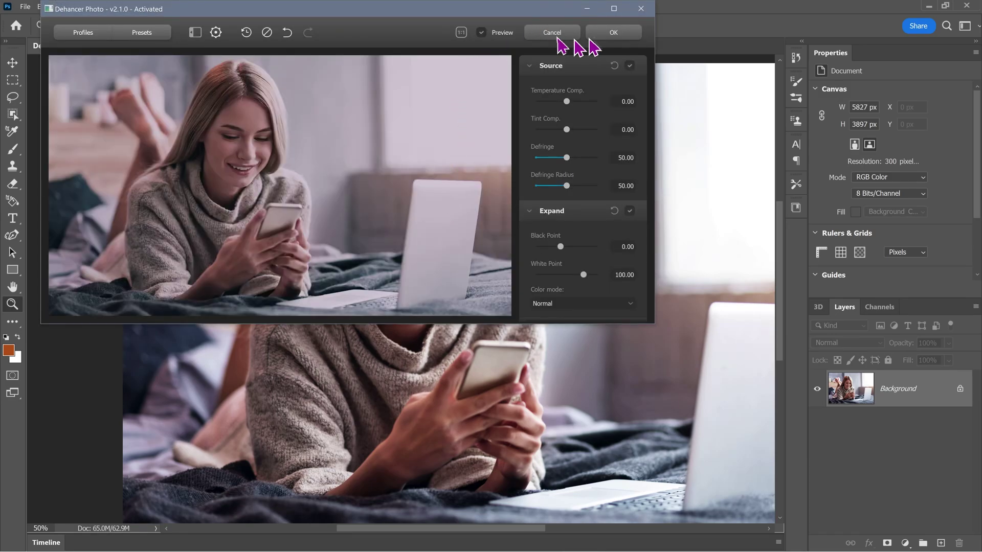
pyautogui.moveTo(404, 19); pyautogui.dragTo(505, 67)
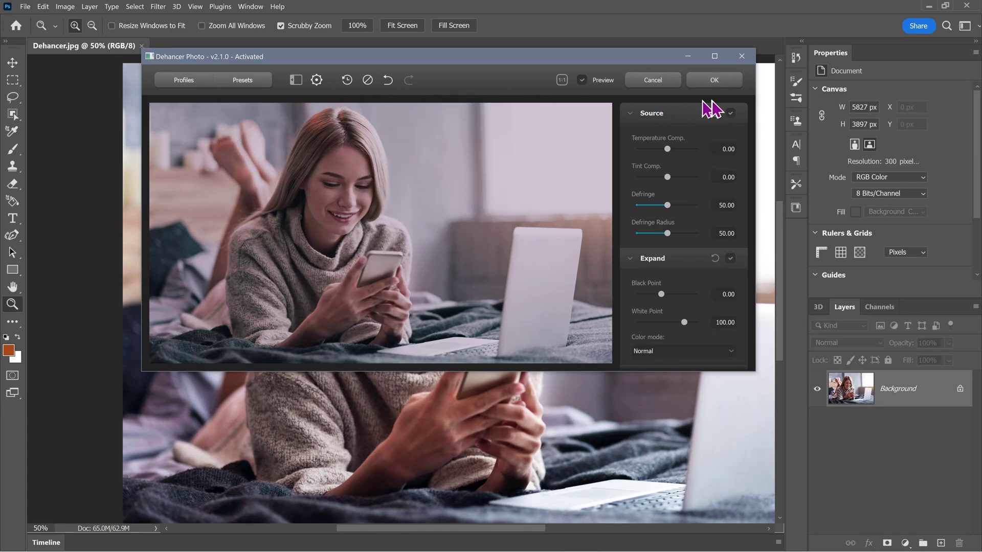
# Maximize the Dehancer window, show the Profiles browser, then bring up the settings page
pyautogui.click(714, 57)
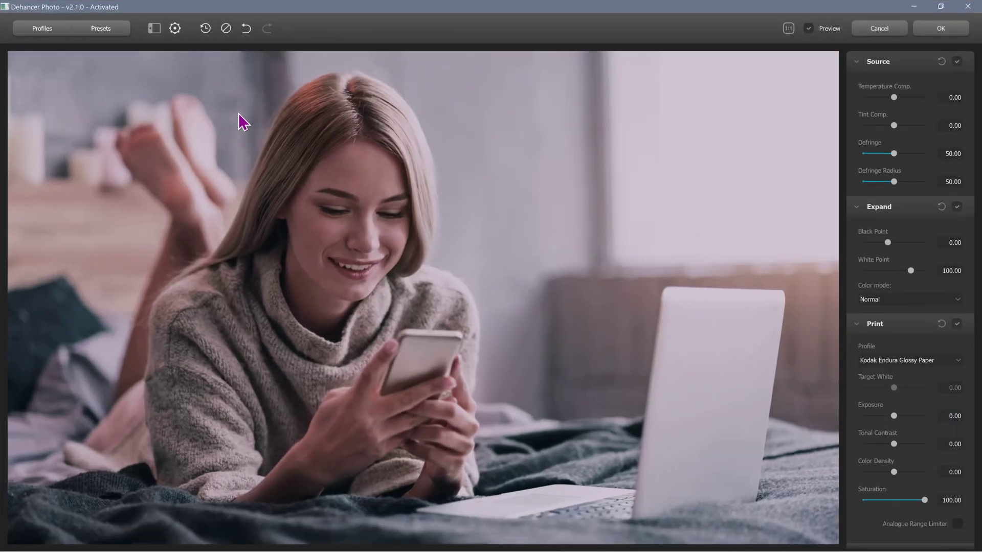
pyautogui.click(60, 29)
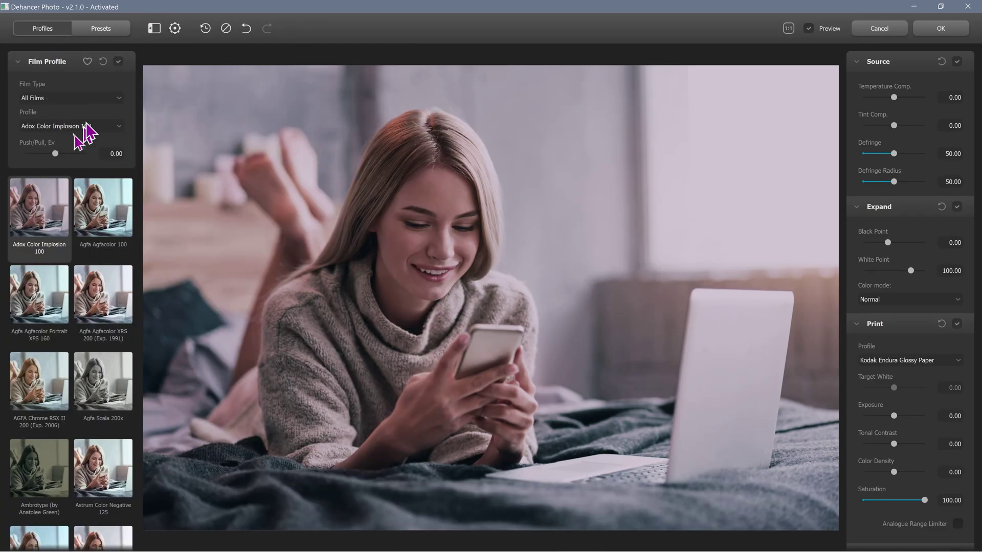
pyautogui.click(175, 28)
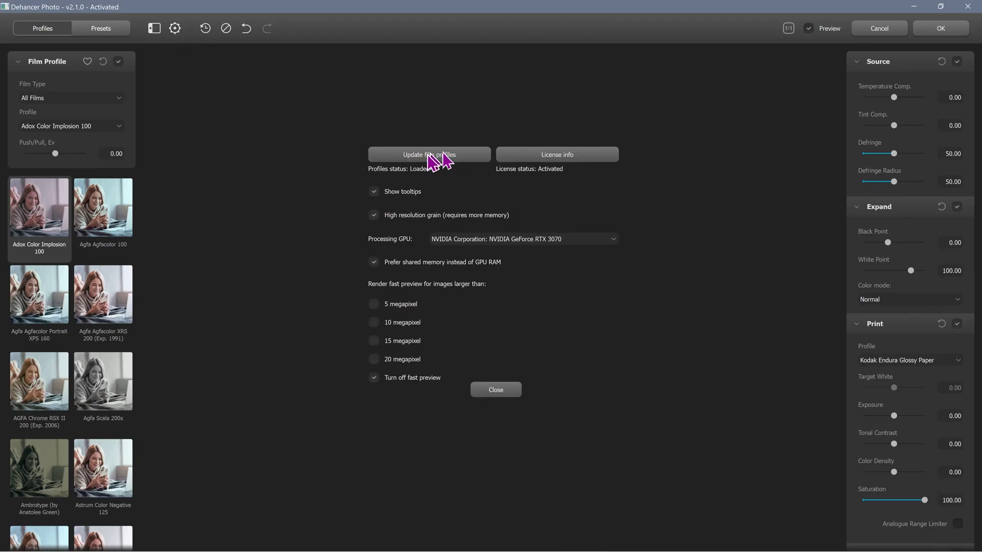
# Keep NVIDIA GeForce RTX 3070 as the processing GPU and close the settings
pyautogui.click(519, 241)
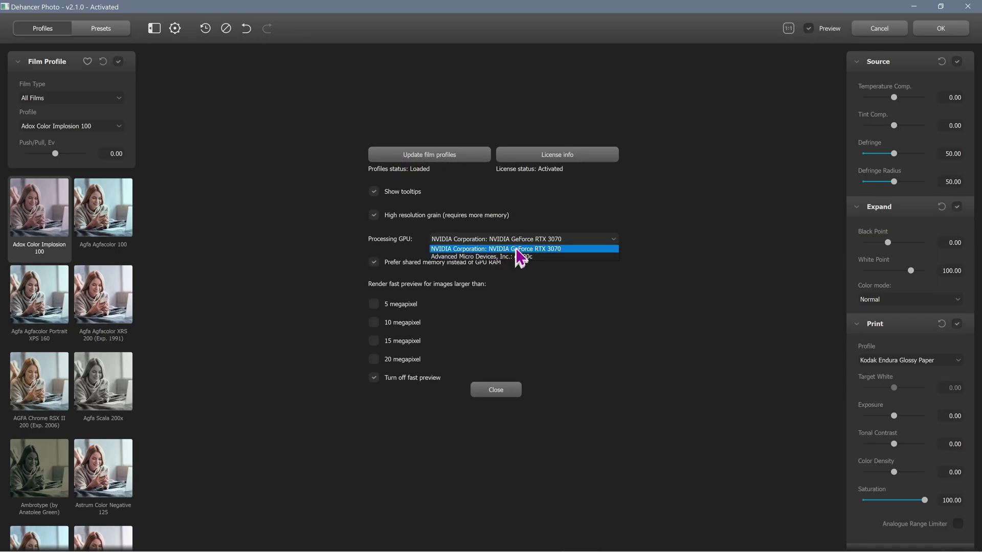
pyautogui.click(580, 204)
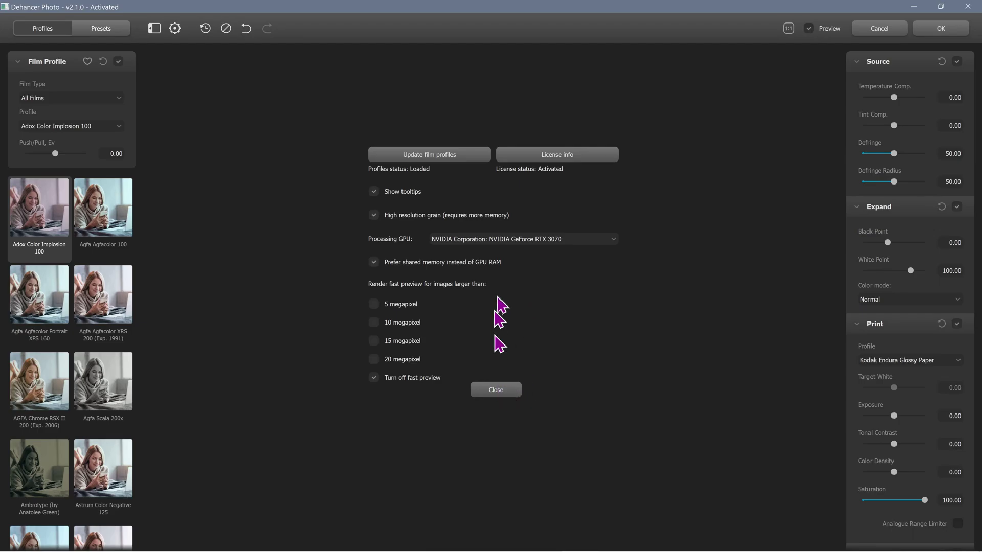
pyautogui.click(505, 394)
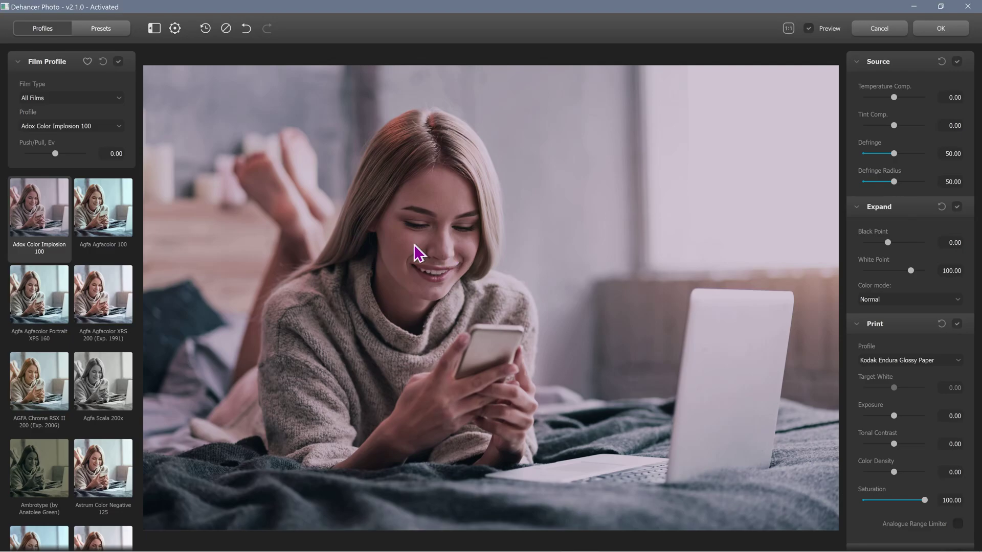
# Filter profiles to Color Negative and try Agfacolor 100, XRS 200, Portrait XPS 160 and Astrum 125
pyautogui.click(73, 96)
pyautogui.click(65, 116)
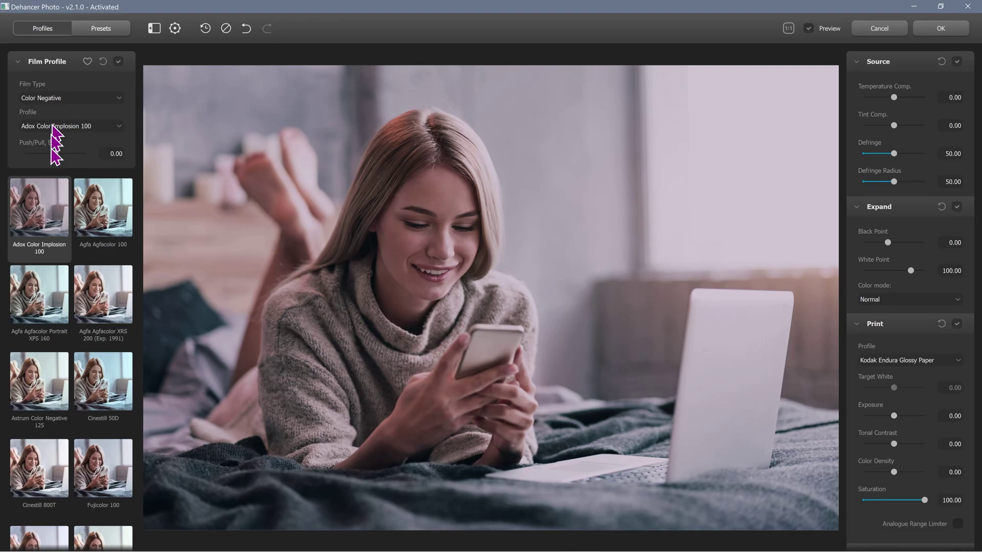
pyautogui.click(111, 237)
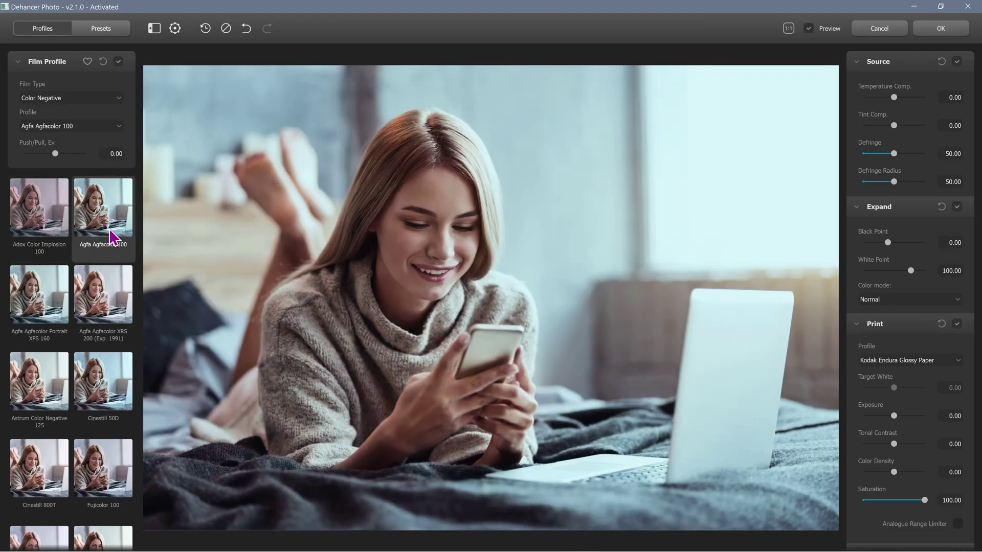
pyautogui.click(98, 314)
pyautogui.click(53, 311)
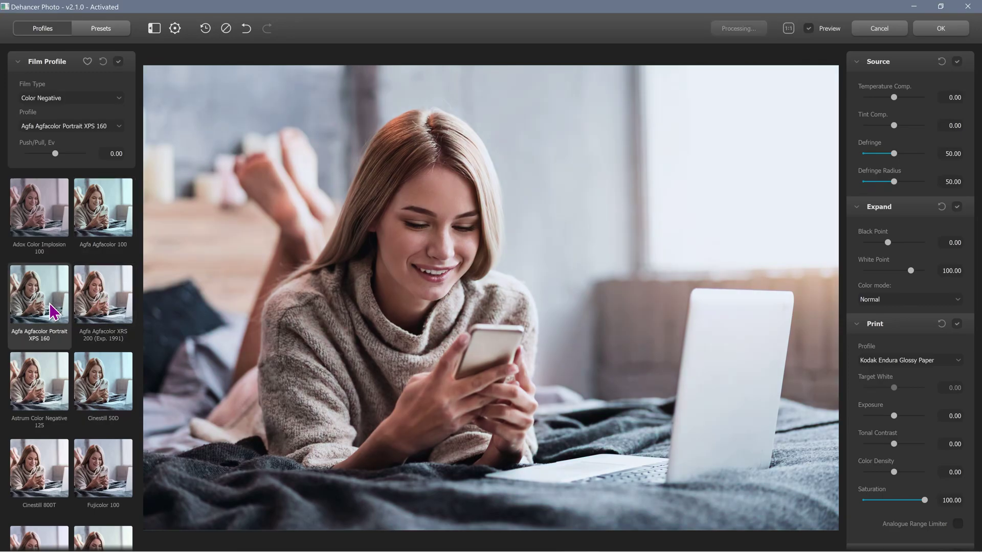
pyautogui.click(55, 377)
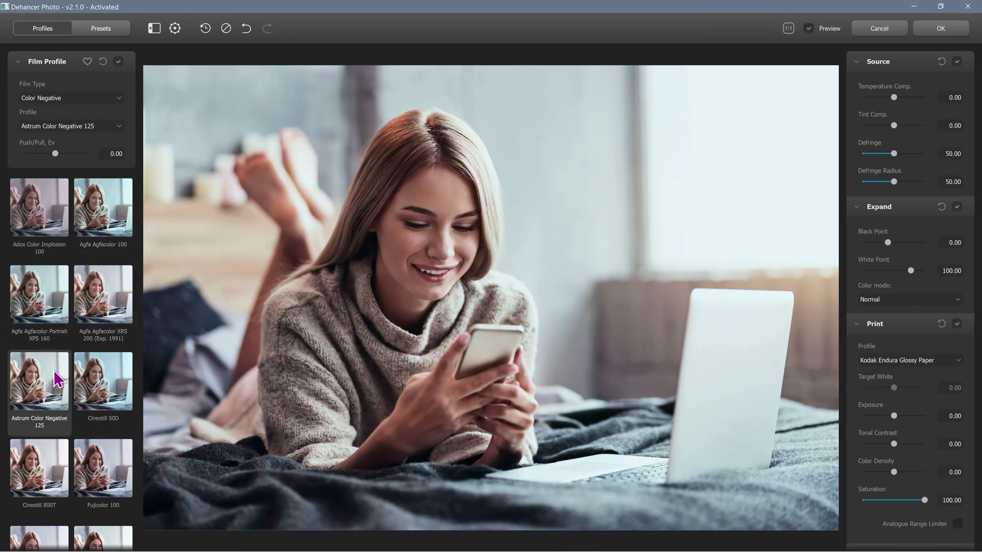
# Try Cinestill 50D, Cinestill 800T, Fujicolor 100, Natura 1600 and C200 on the portrait
pyautogui.scroll(-1, 58, 380)
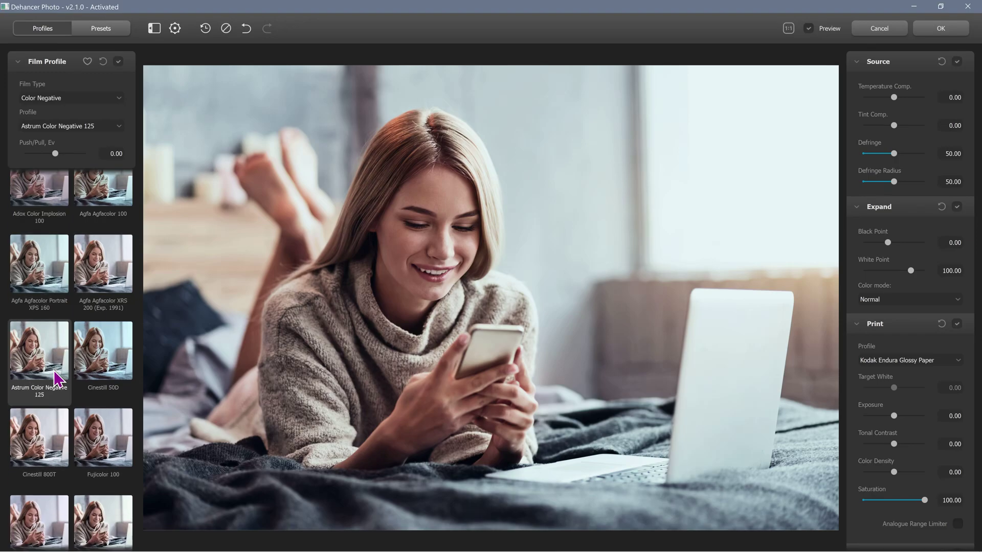
pyautogui.click(112, 357)
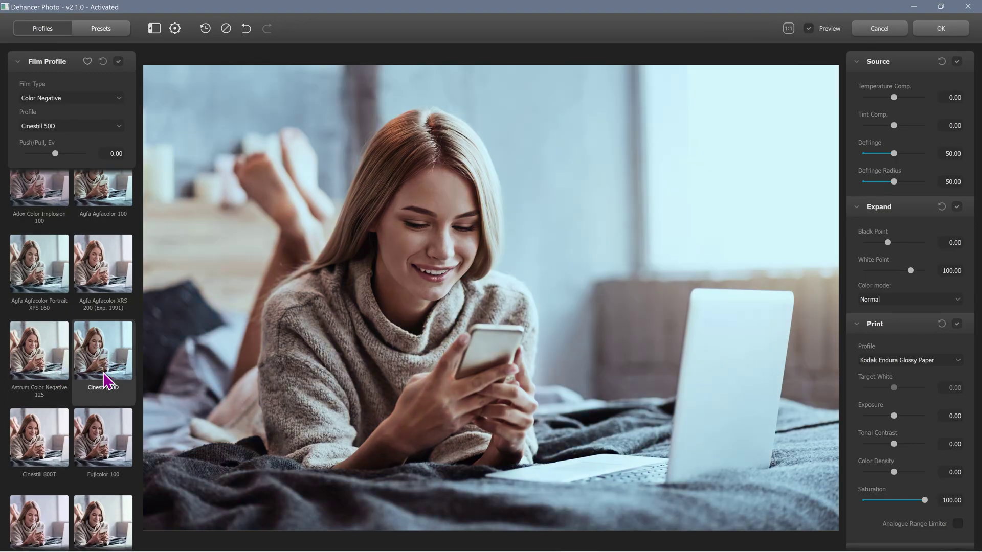
pyautogui.click(54, 433)
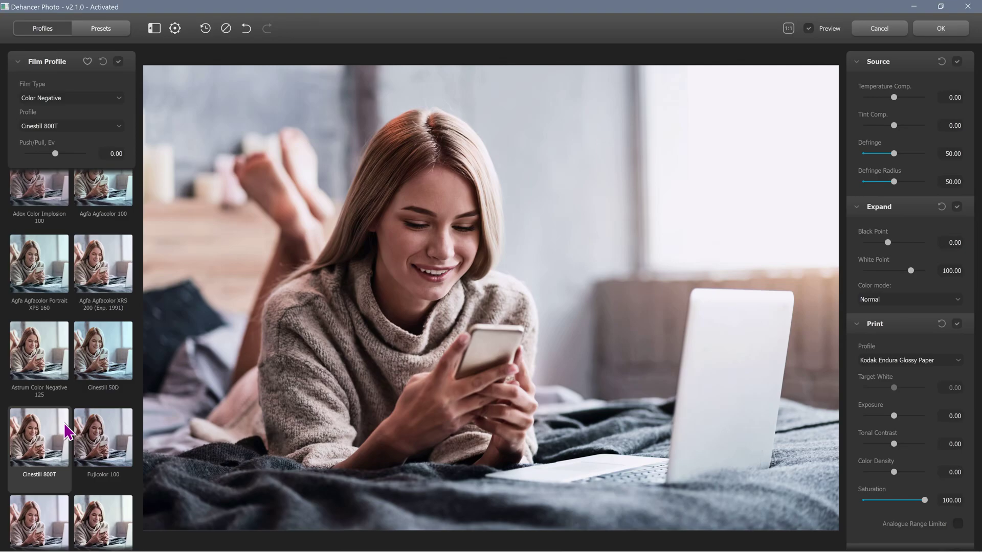
pyautogui.click(109, 453)
pyautogui.scroll(-3, 108, 440)
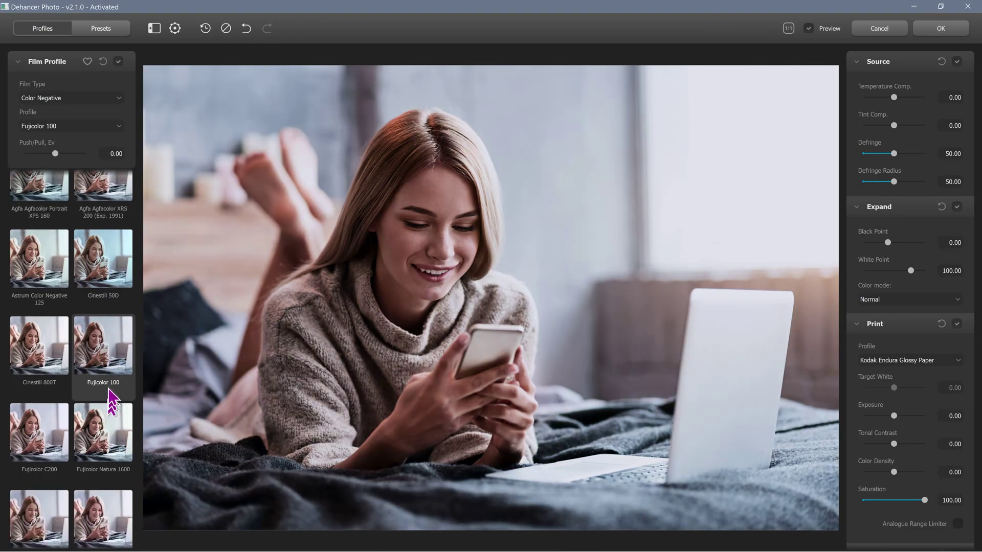
pyautogui.click(103, 450)
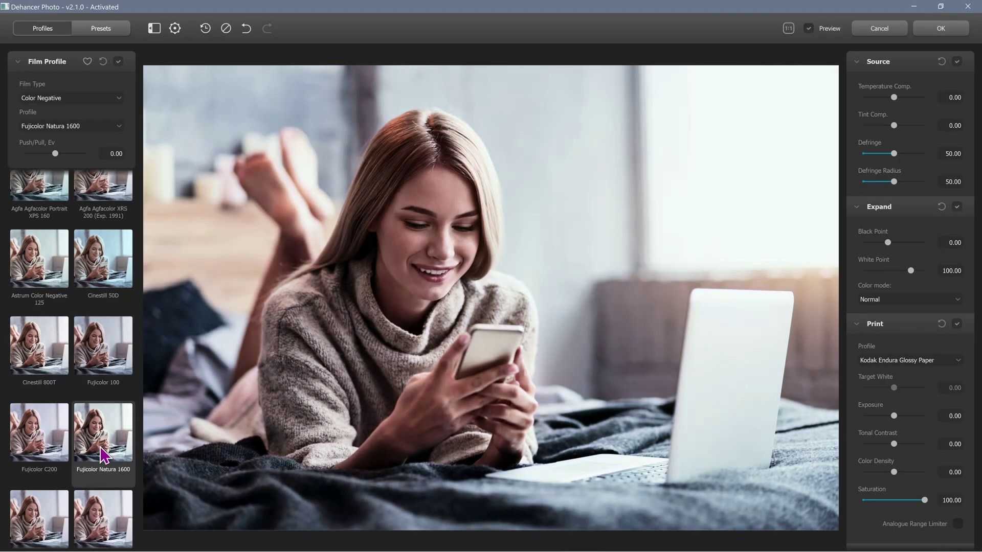
pyautogui.click(45, 438)
# Try Fujicolor Print Industrial 100 and 400, Pro 400H, Superia 200 and Kodak Aerocolor IV 125
pyautogui.scroll(-2, 67, 418)
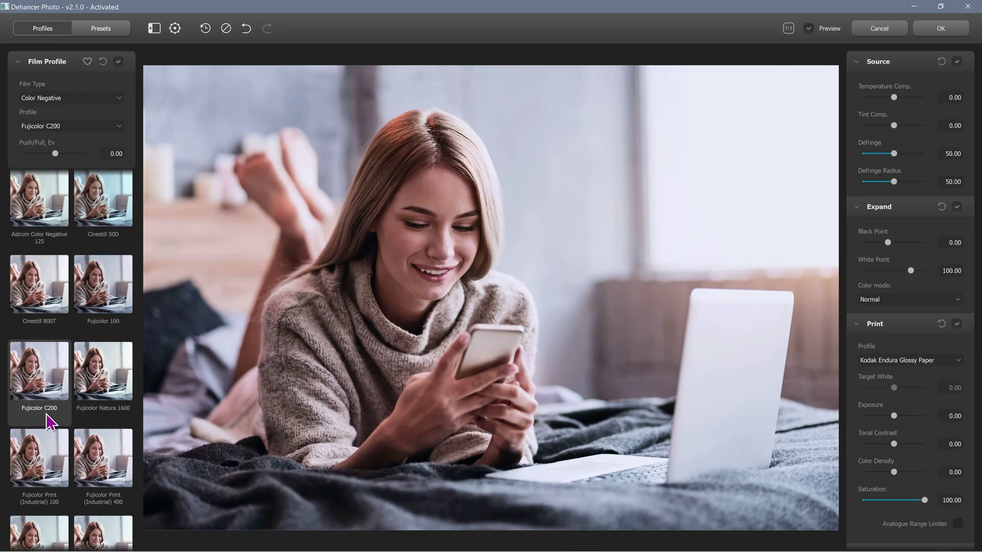
pyautogui.click(45, 449)
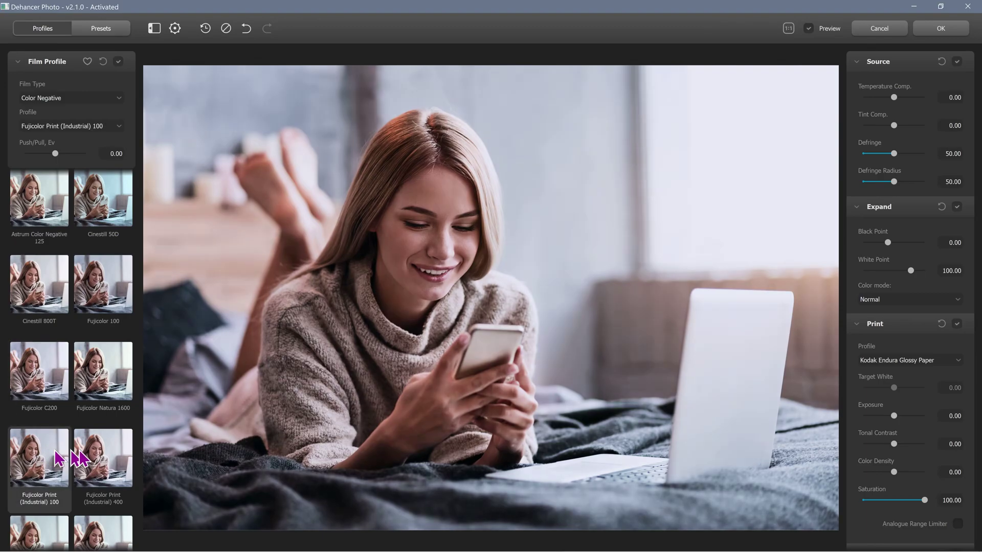
pyautogui.click(109, 463)
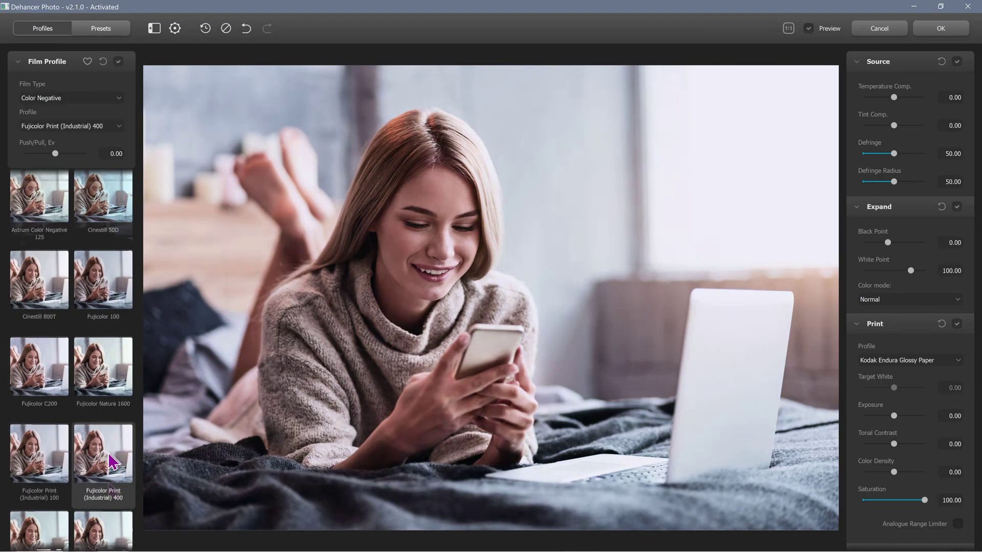
pyautogui.scroll(-3, 107, 450)
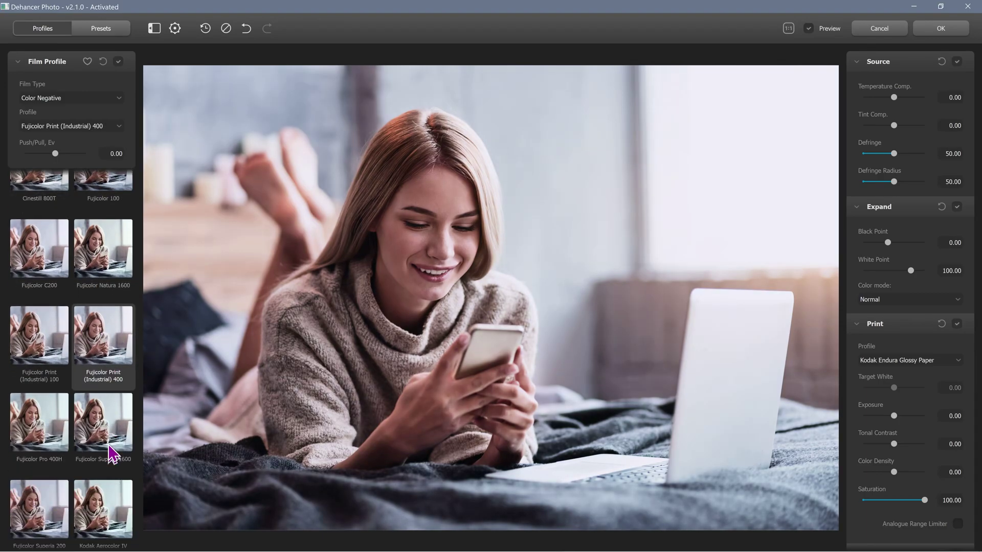
pyautogui.click(51, 417)
pyautogui.scroll(-1, 52, 424)
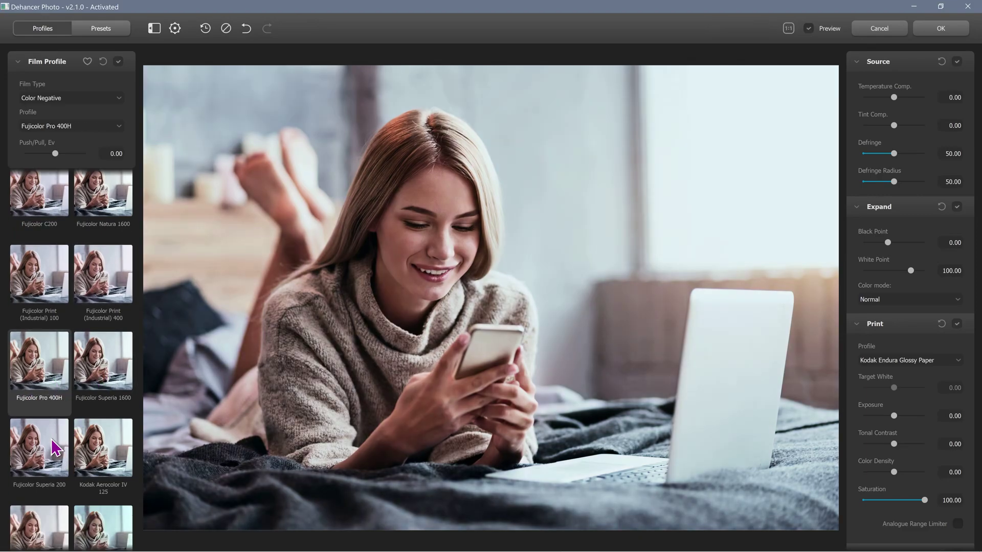
pyautogui.click(51, 444)
pyautogui.click(122, 438)
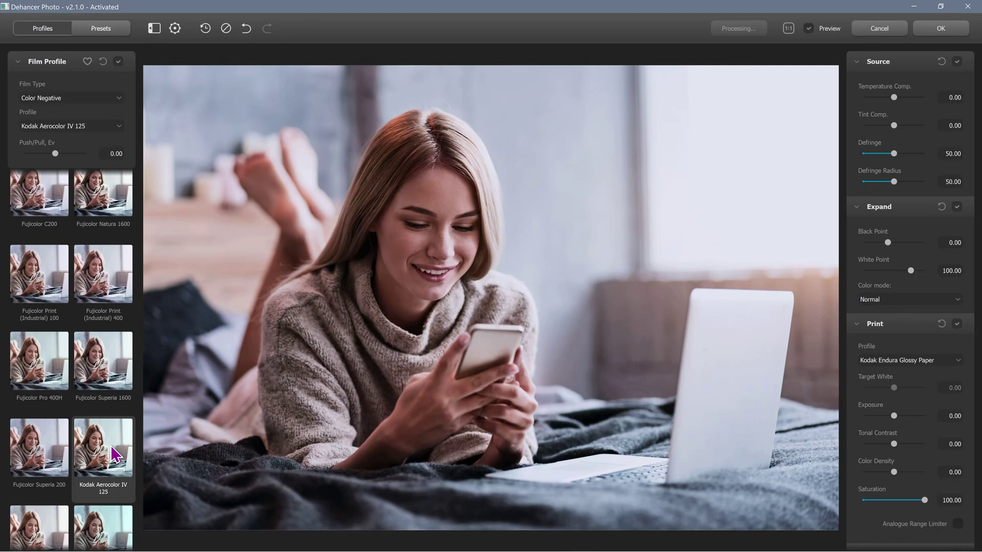
# Try Kodak Ektar 100, then settle on Kodak Color Plus 200
pyautogui.scroll(-3, 128, 441)
pyautogui.click(108, 448)
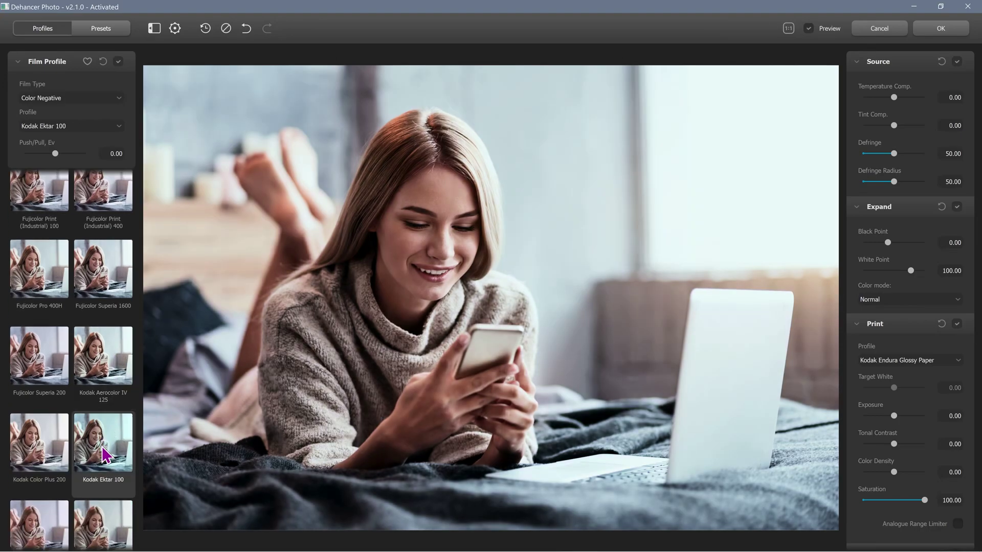
pyautogui.click(49, 445)
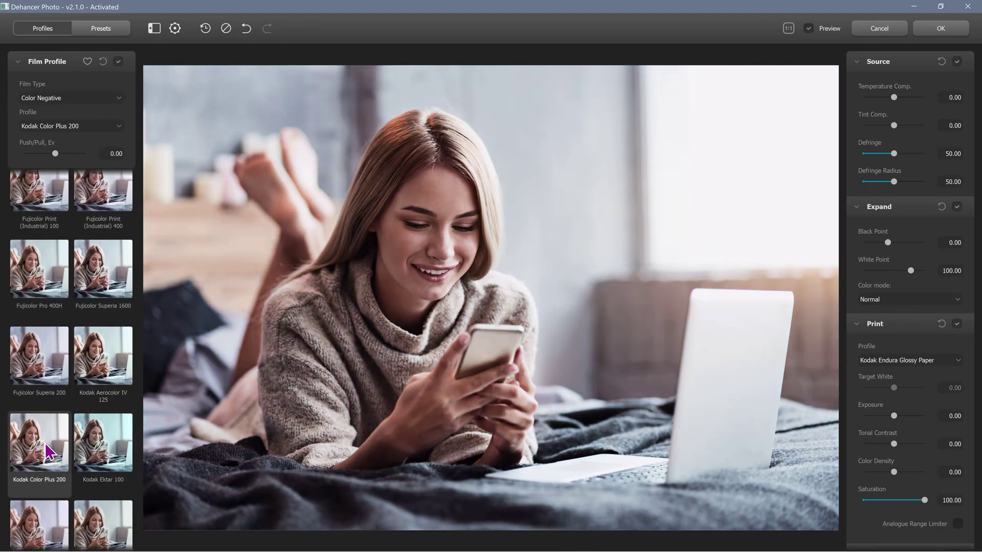
pyautogui.scroll(5, 56, 449)
pyautogui.click(60, 99)
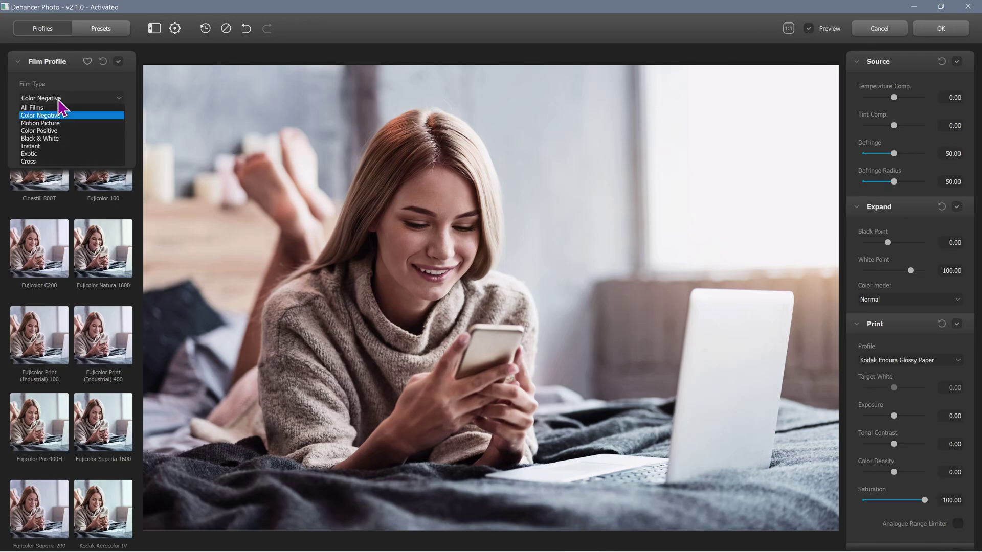
# Switch Film Type to Color Positive and choose the Fujichrome Velvia 50 profile
pyautogui.click(83, 131)
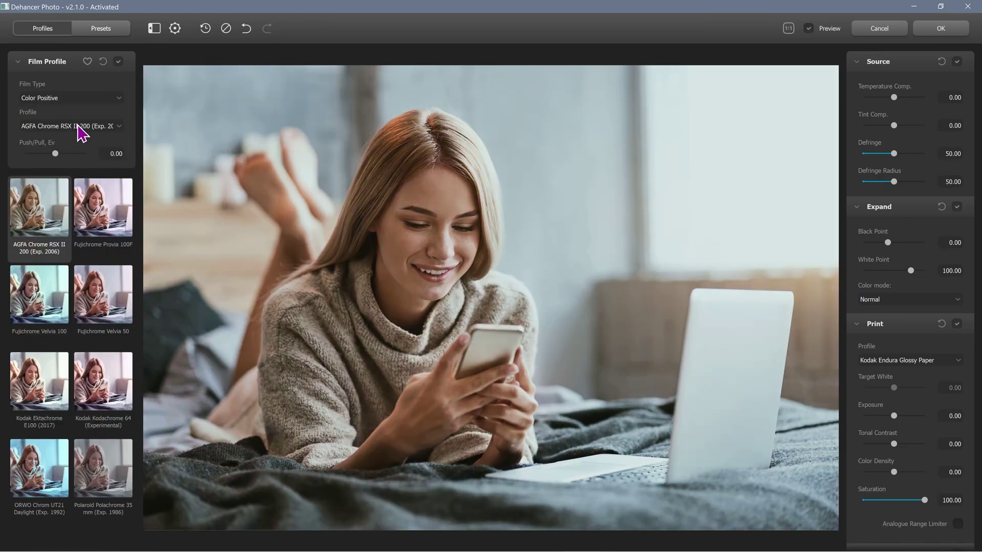
pyautogui.click(81, 128)
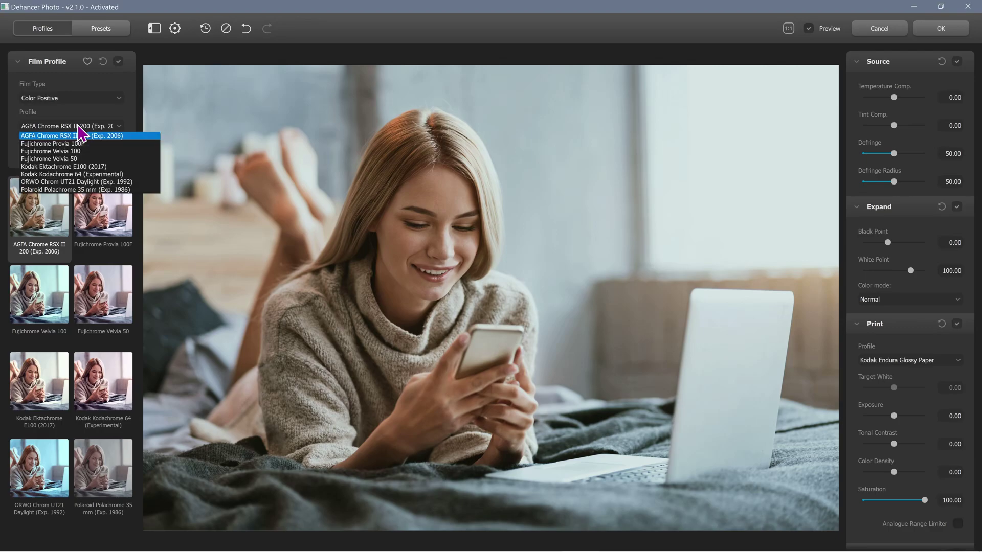
pyautogui.click(75, 159)
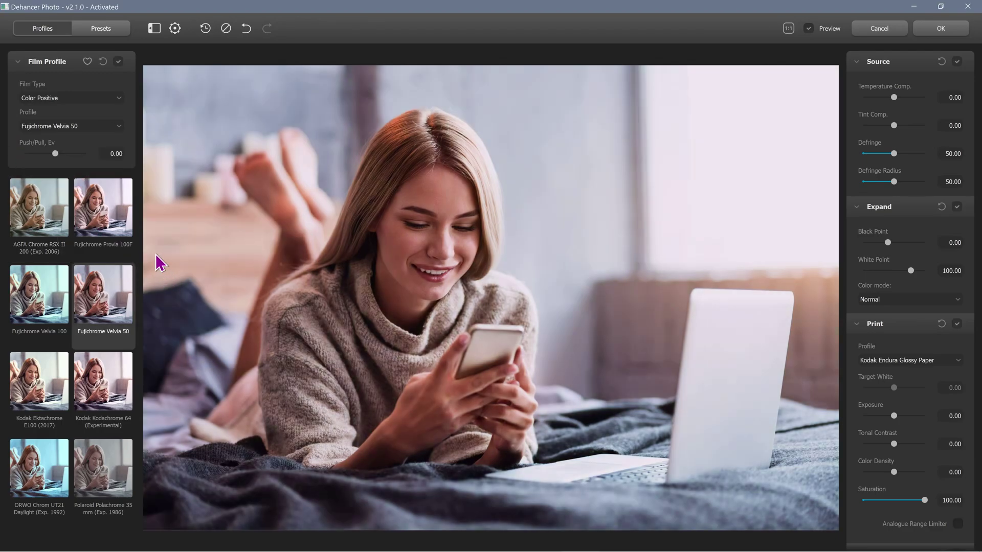
# Compare Velvia 50 with the original at 1:1 zoom, panning over the hair, legs and face
pyautogui.click(809, 27)
pyautogui.click(810, 27)
pyautogui.click(810, 27)
pyautogui.click(789, 29)
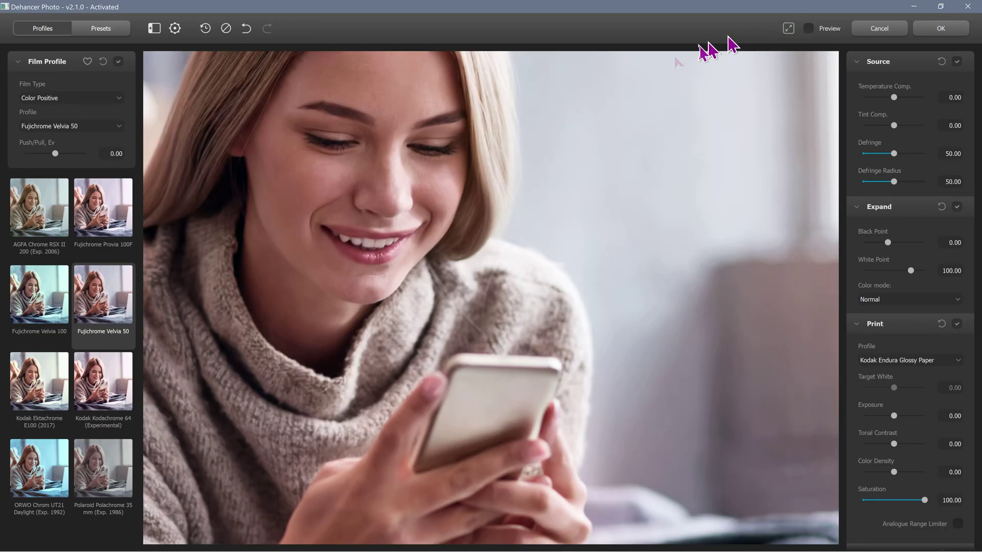
pyautogui.moveTo(511, 262); pyautogui.dragTo(607, 322)
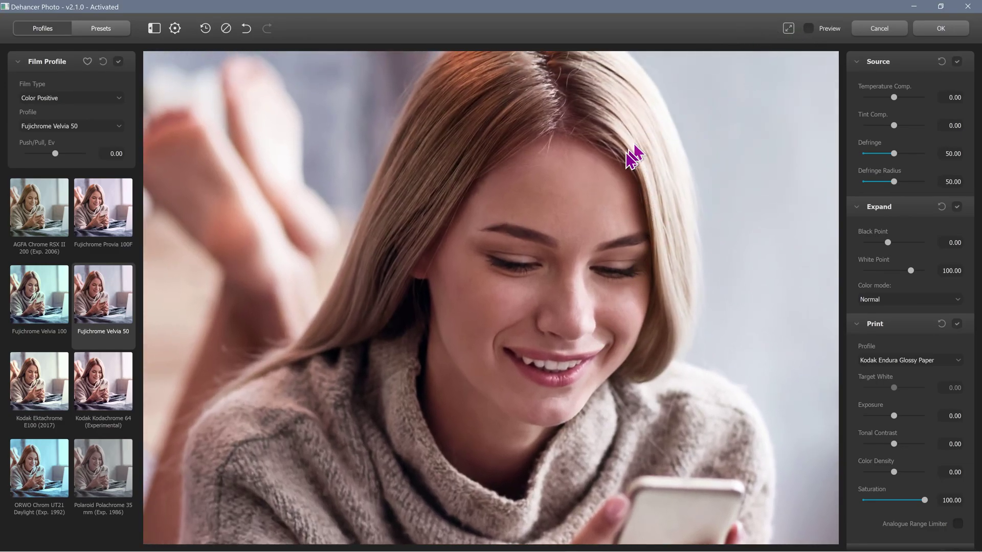
pyautogui.scroll(-3, 616, 213)
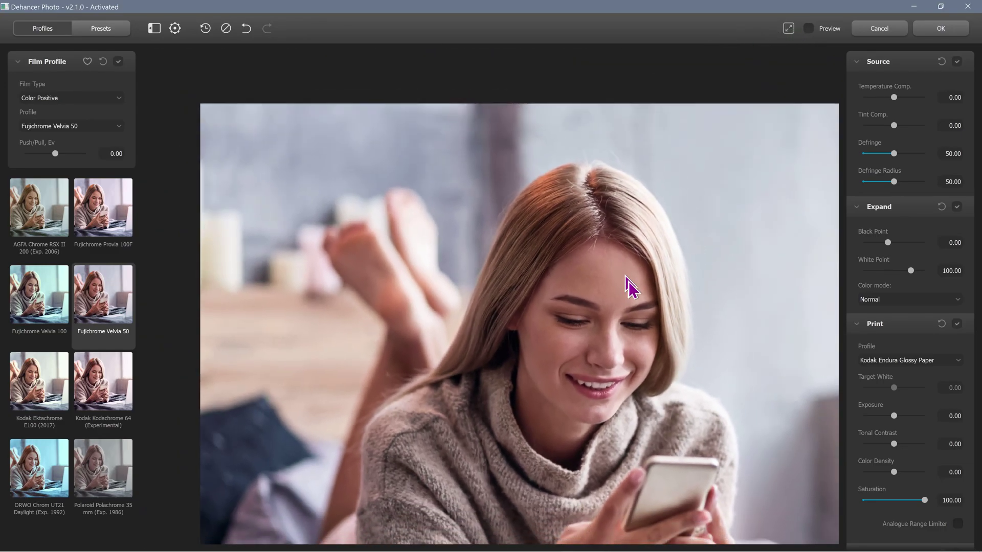
pyautogui.scroll(3, 630, 287)
pyautogui.scroll(-5, 639, 298)
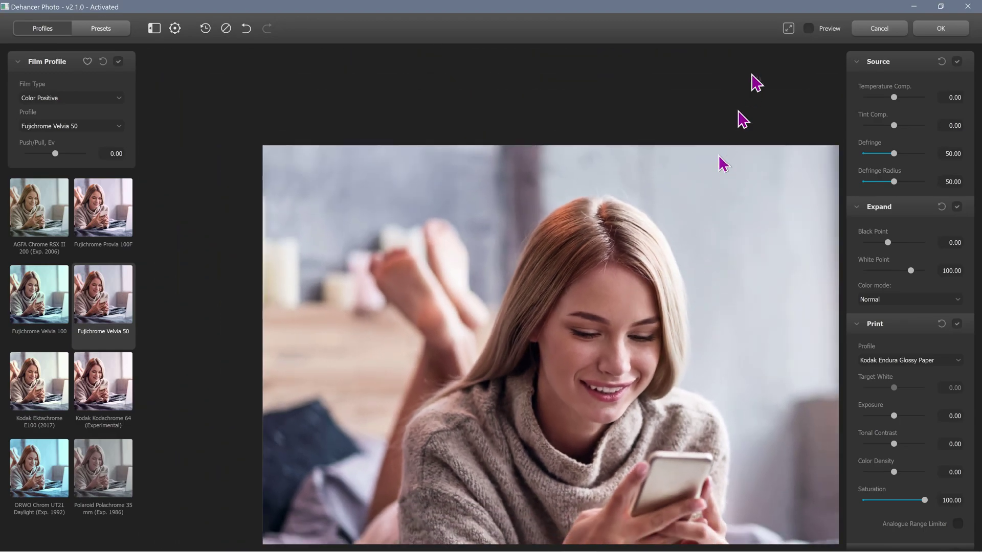
pyautogui.click(807, 28)
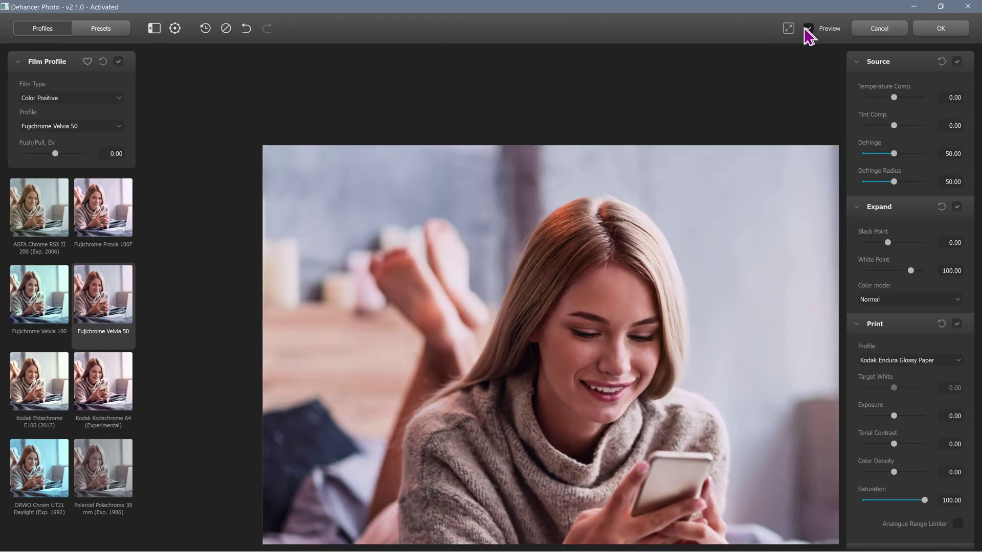
pyautogui.click(787, 28)
pyautogui.click(787, 29)
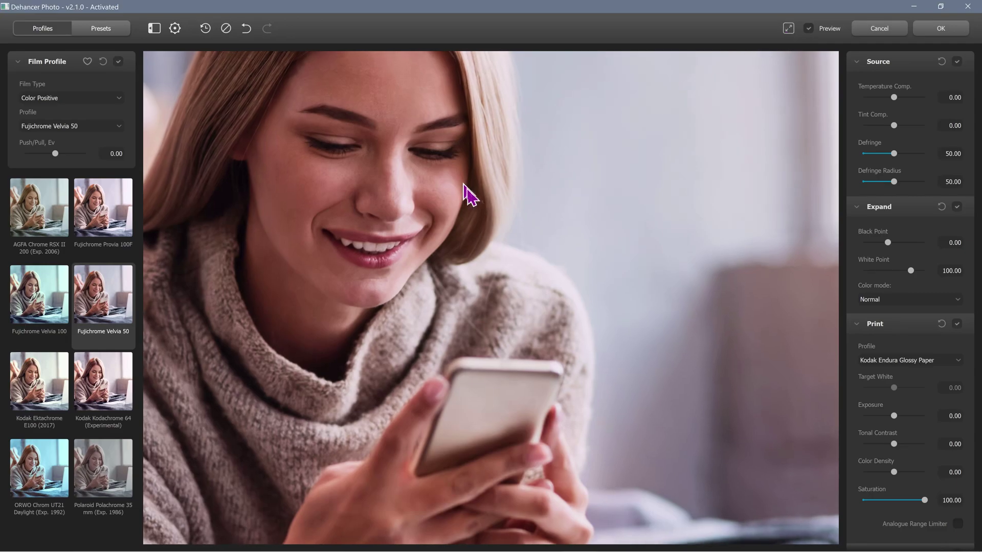
pyautogui.moveTo(465, 193); pyautogui.dragTo(590, 366)
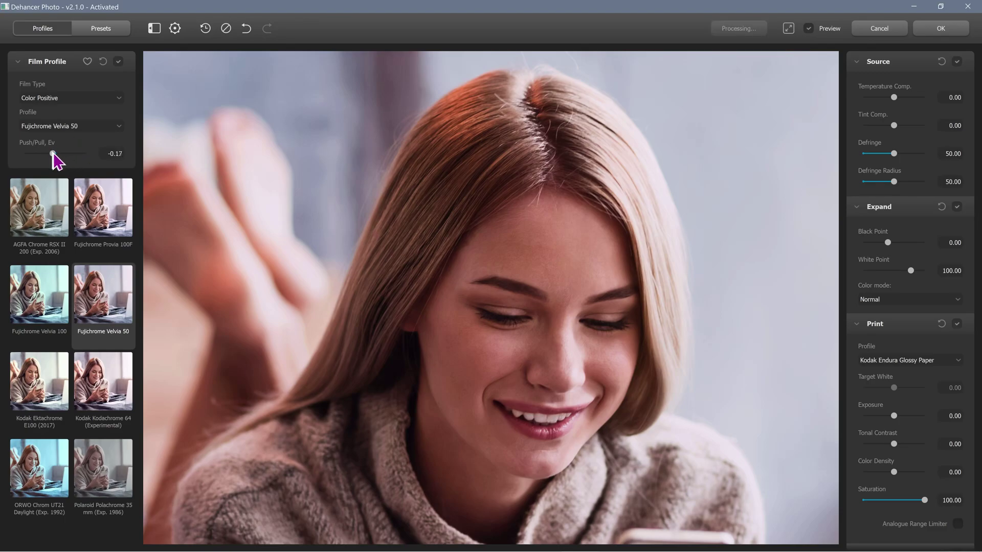
# Push the exposure up with Push/Pull, then reset it to 0.00
pyautogui.moveTo(53, 152)
pyautogui.mouseDown()
pyautogui.moveTo(95, 155)
pyautogui.moveTo(31, 156)
pyautogui.moveTo(55, 156)
pyautogui.mouseUp()
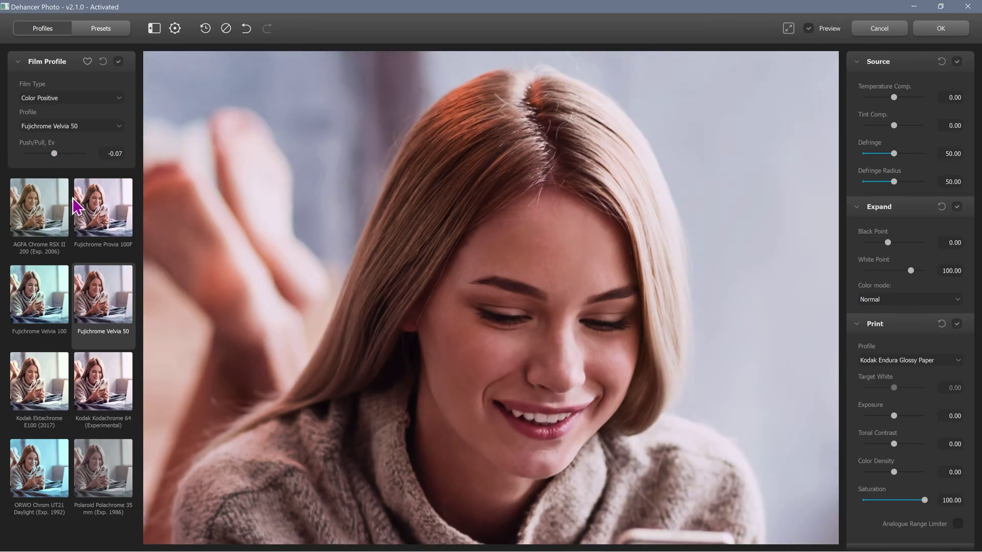
pyautogui.doubleClick(57, 153)
# Try the Contrasty Glows and Content Creator presets, then apply Fujichrome Velvia 100
pyautogui.click(102, 30)
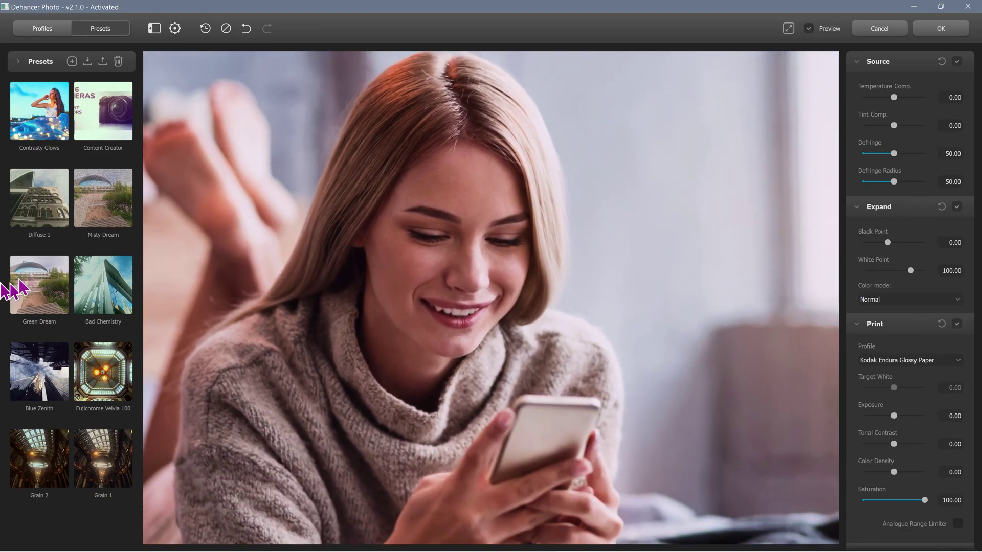
pyautogui.click(64, 118)
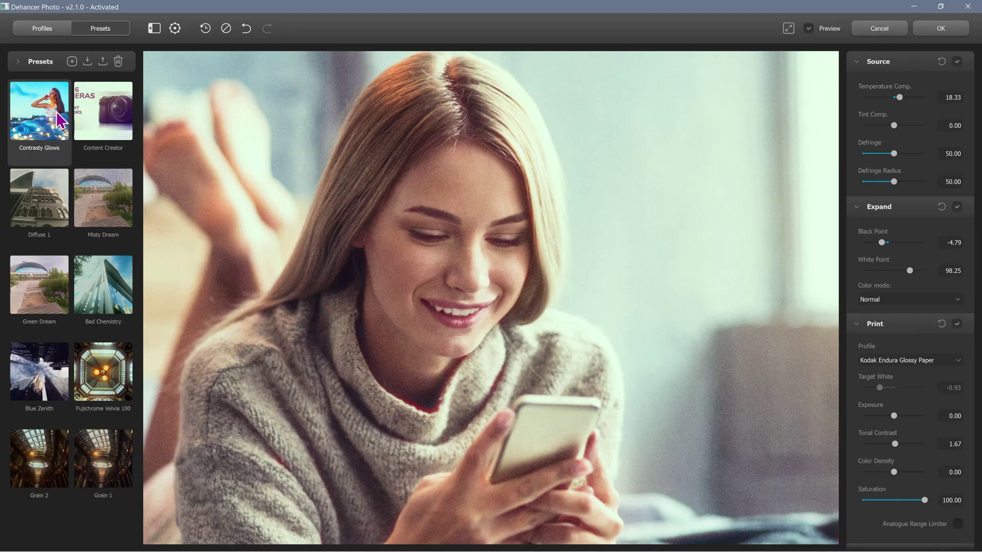
pyautogui.click(102, 115)
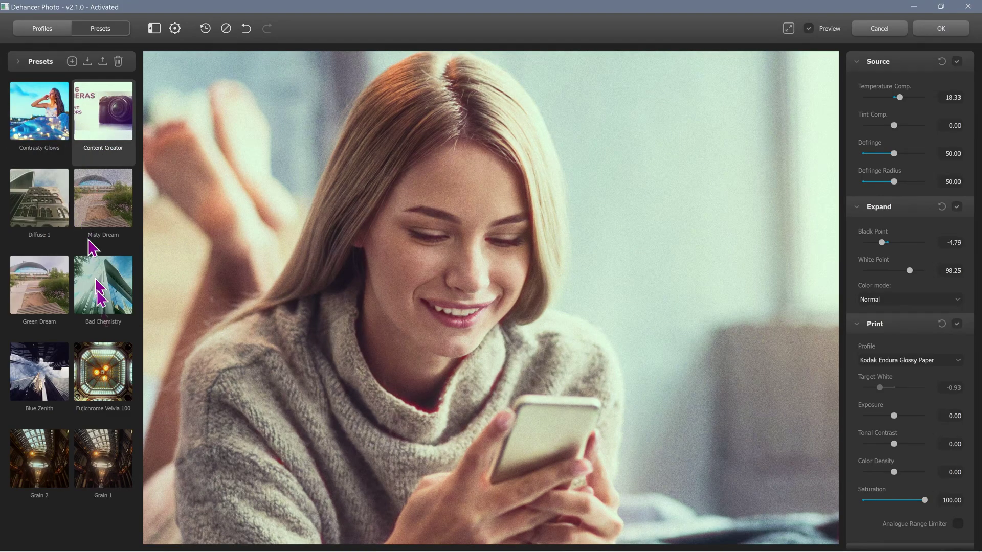
pyautogui.click(105, 382)
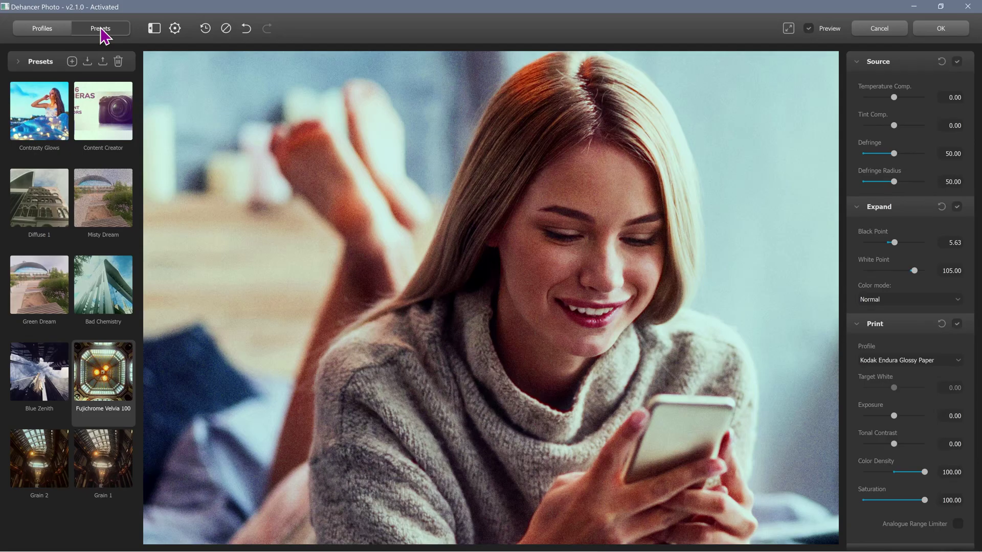
# Add a new preset from the current look, replacing the suggested name with 'nm'
pyautogui.click(72, 61)
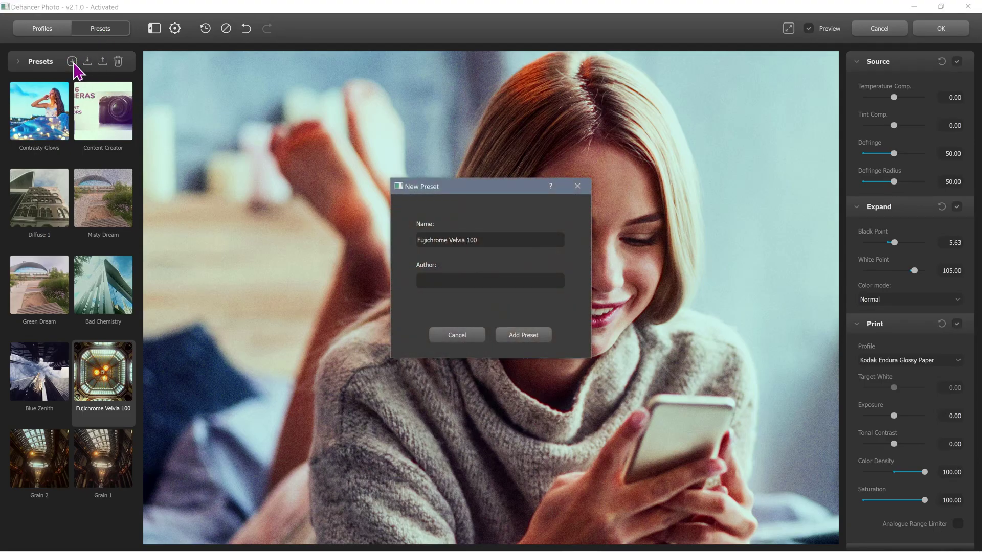
pyautogui.moveTo(495, 241); pyautogui.dragTo(276, 246)
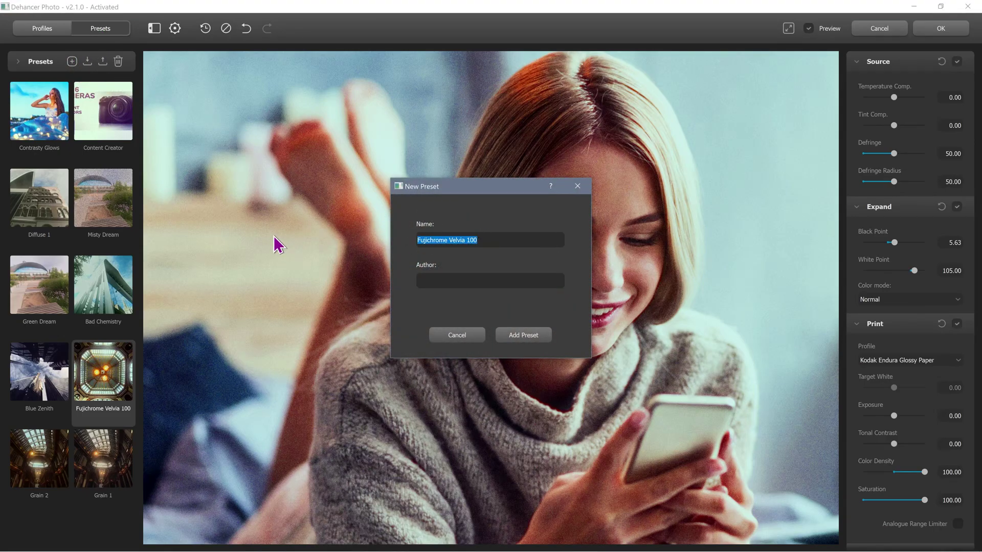
pyautogui.write('nm')
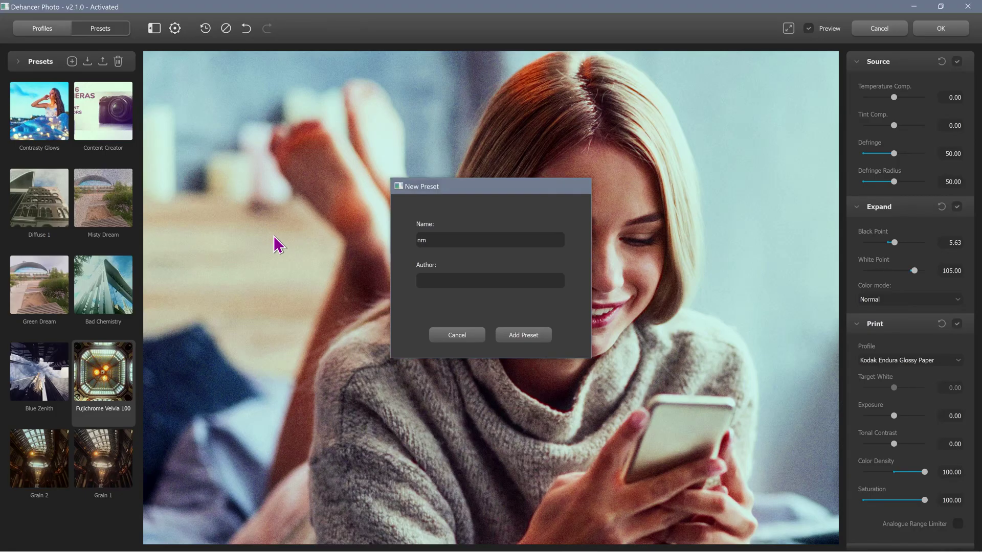
pyautogui.press('Return')
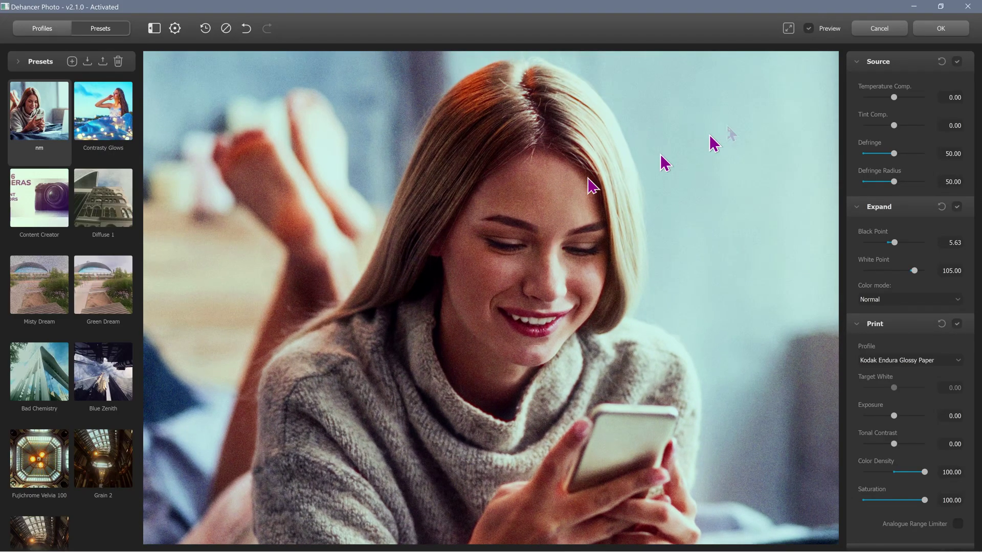
# Toggle Preview repeatedly to compare the nm look with the original, leaving the look on
pyautogui.click(808, 28)
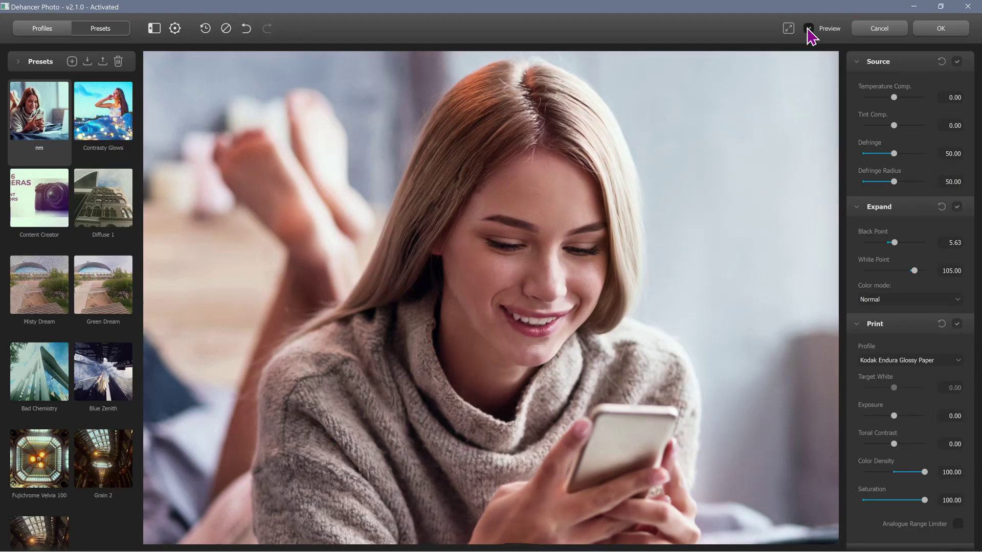
pyautogui.click(808, 28)
pyautogui.click(808, 28)
pyautogui.click(808, 28)
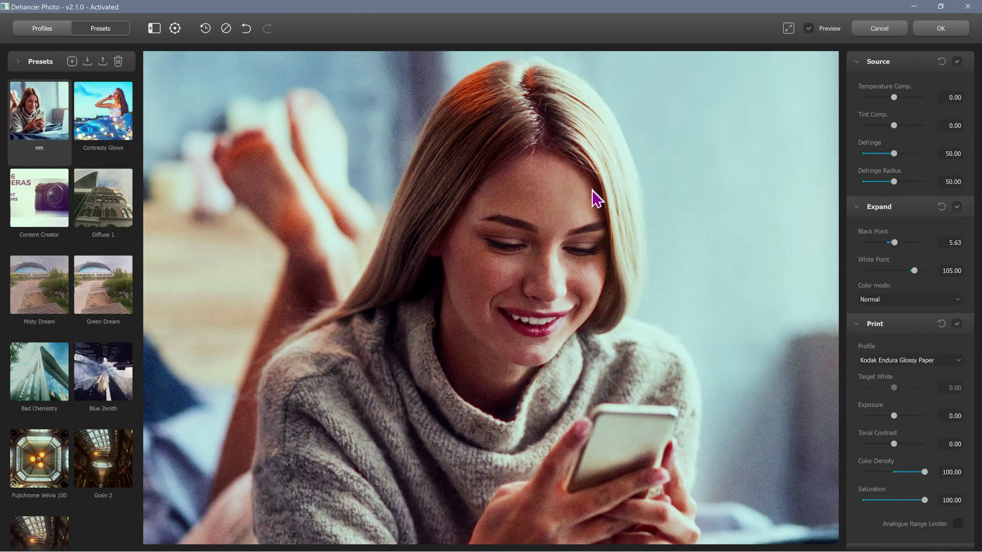
pyautogui.click(811, 30)
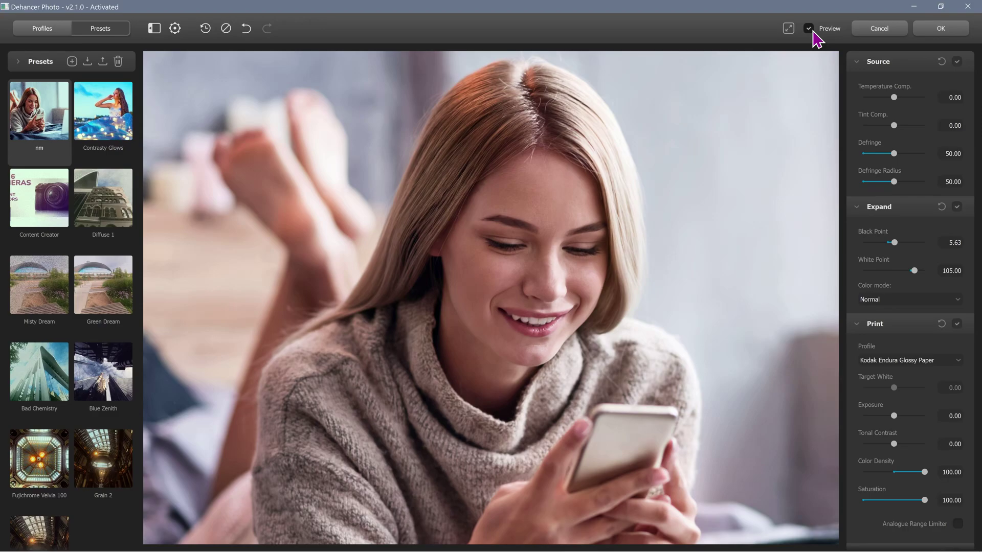
pyautogui.click(813, 32)
pyautogui.click(813, 32)
pyautogui.click(813, 32)
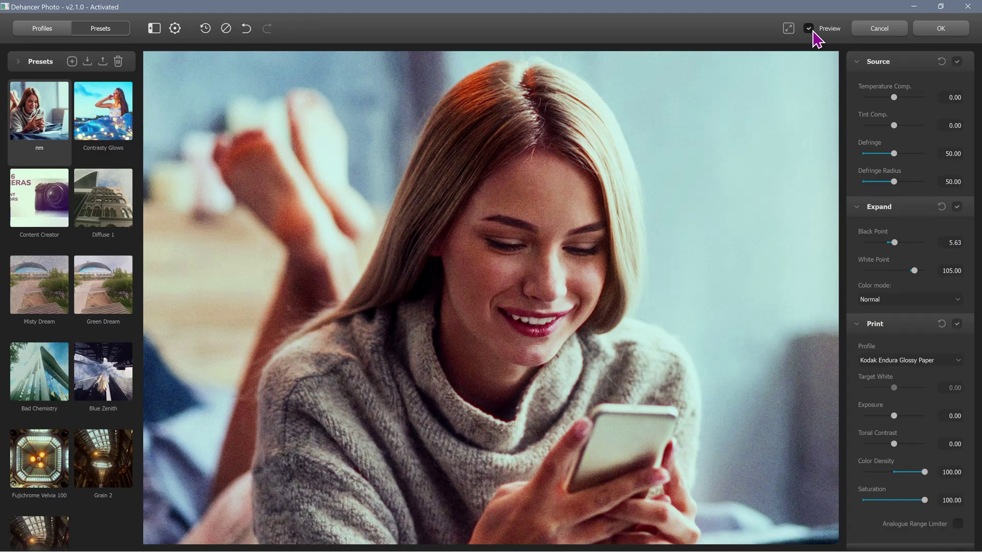
pyautogui.click(813, 32)
pyautogui.click(813, 32)
# Zoom in and pan the preview around her face
pyautogui.scroll(1, 581, 171)
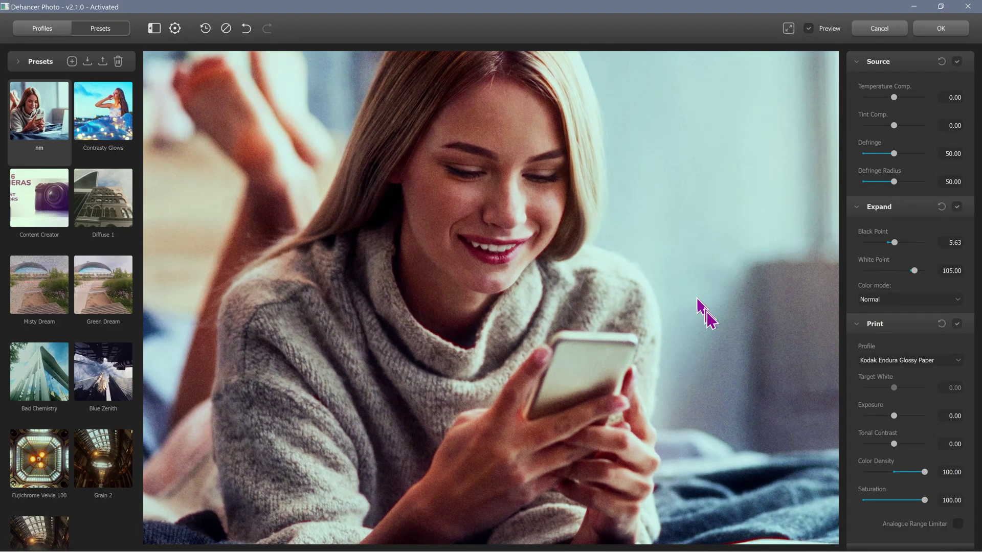
pyautogui.moveTo(706, 312); pyautogui.dragTo(716, 432)
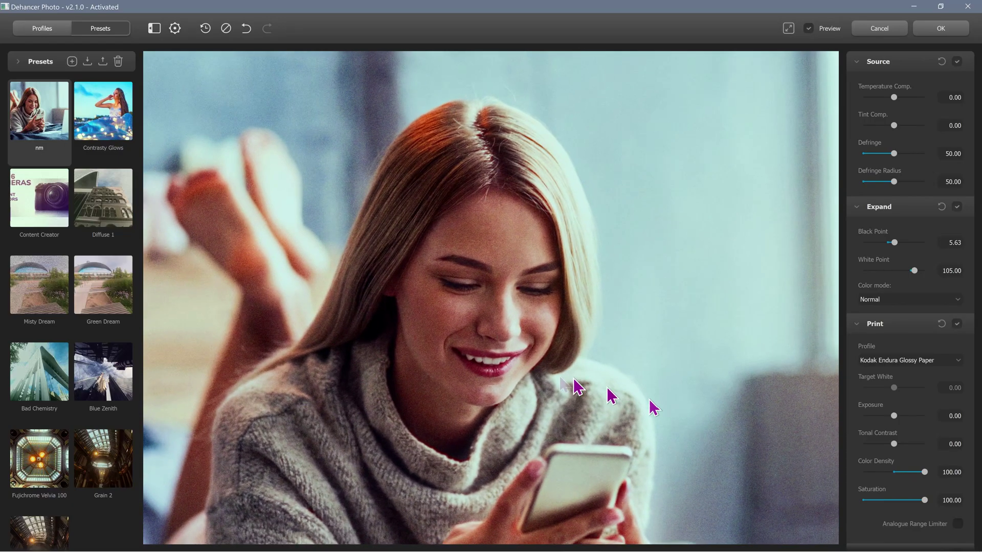
pyautogui.scroll(1, 537, 363)
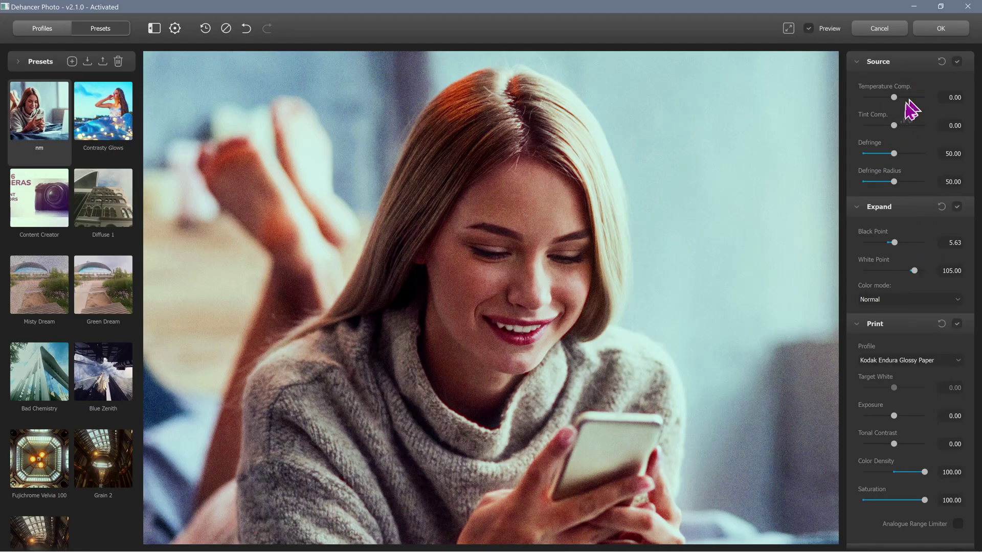
# Set Temperature Comp. to 5.83, Tint Comp. to -2.50 and Defringe to 48.33
pyautogui.moveTo(895, 99); pyautogui.dragTo(896, 96)
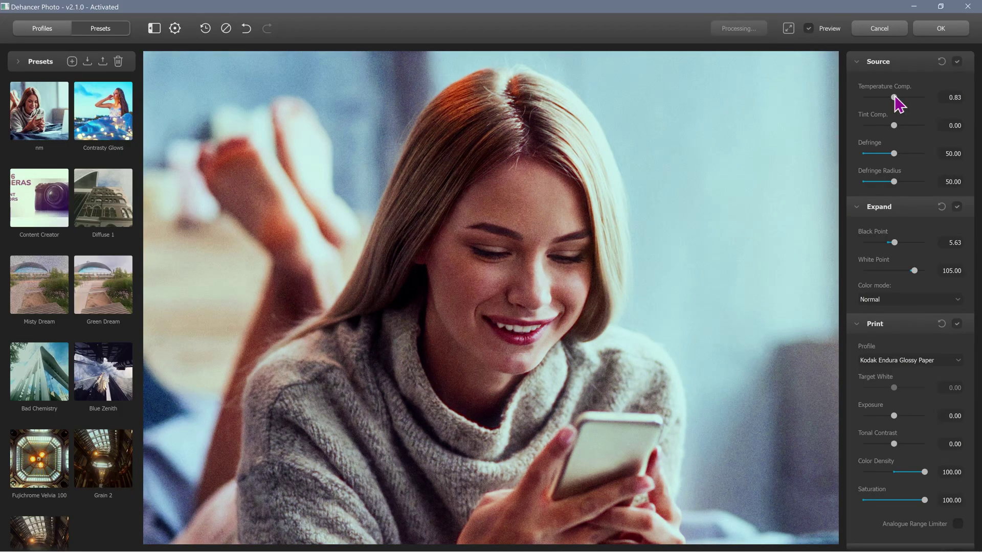
pyautogui.moveTo(893, 125); pyautogui.dragTo(895, 97)
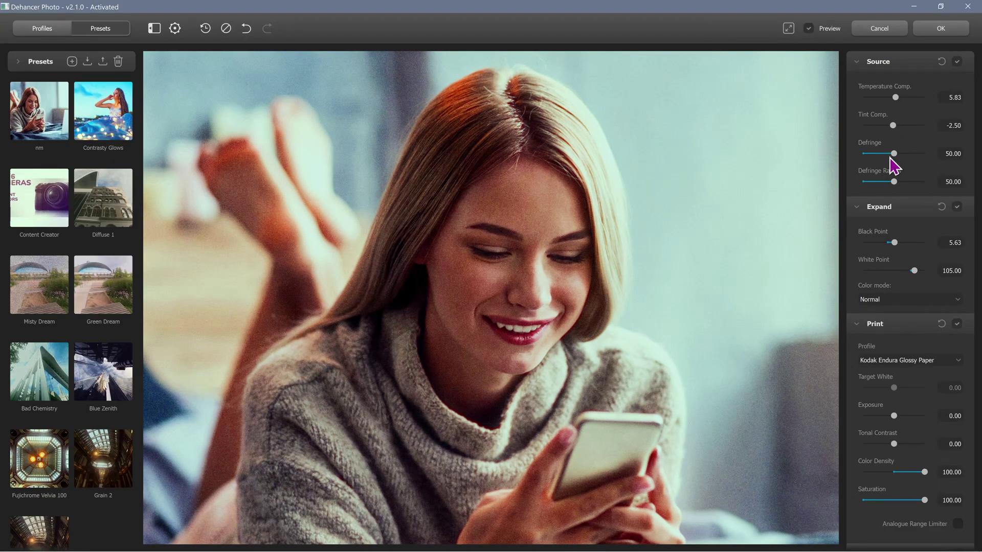
pyautogui.moveTo(894, 153); pyautogui.dragTo(897, 153)
pyautogui.moveTo(892, 154); pyautogui.dragTo(893, 155)
# Toggle Expand off and back on, then raise Black Point to 6.46
pyautogui.click(957, 207)
pyautogui.click(957, 208)
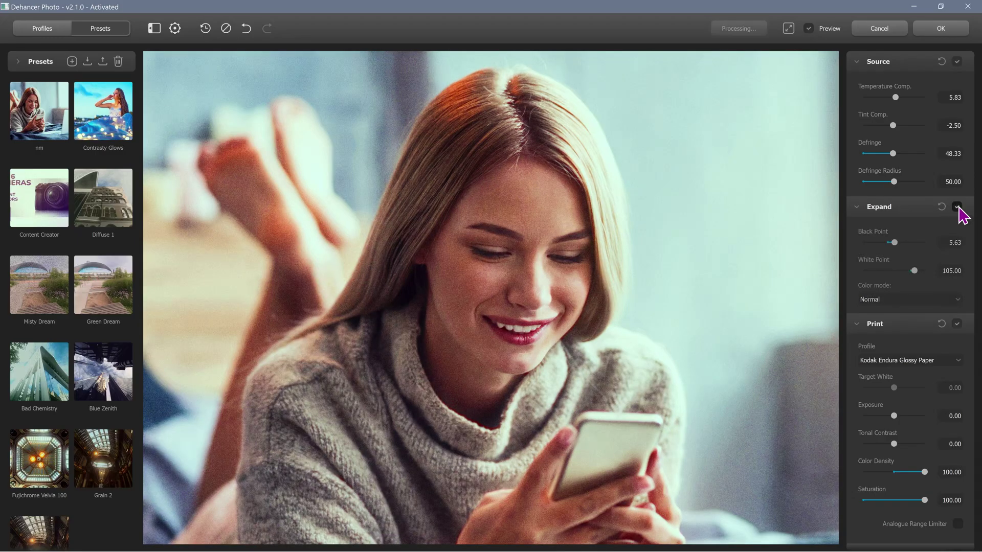
pyautogui.moveTo(893, 243)
pyautogui.mouseDown()
pyautogui.moveTo(904, 243)
pyautogui.moveTo(894, 244)
pyautogui.mouseUp()
pyautogui.scroll(-3, 894, 350)
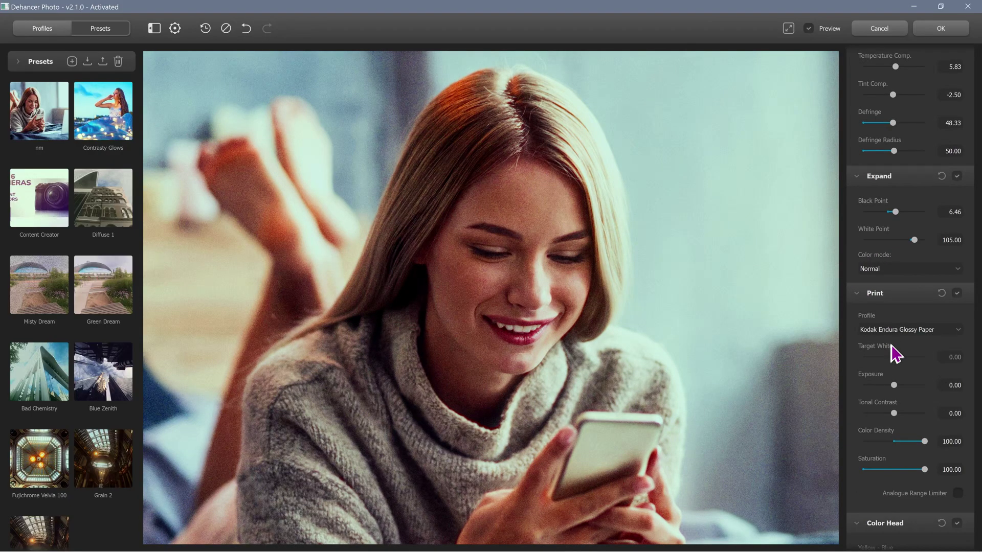
pyautogui.scroll(-1, 895, 350)
pyautogui.click(945, 207)
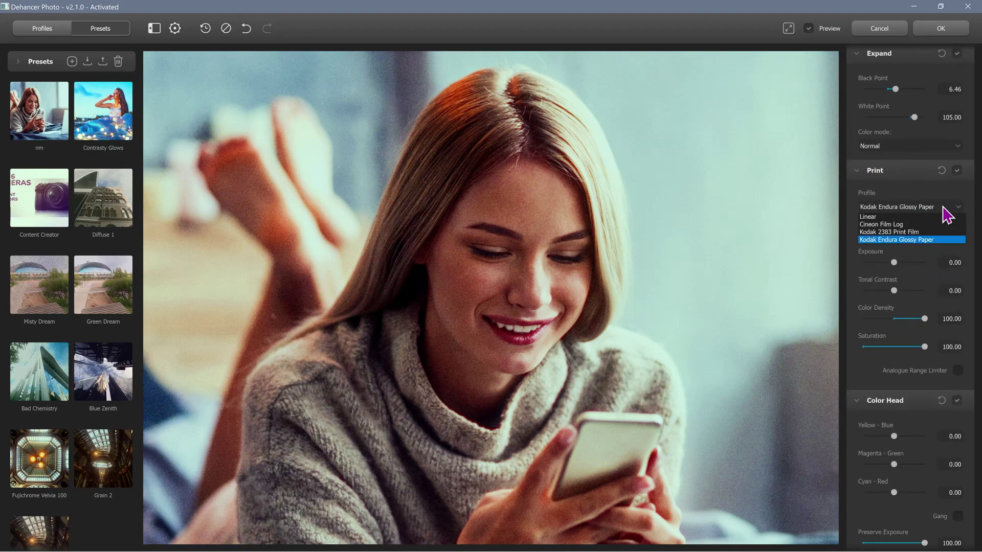
pyautogui.click(926, 218)
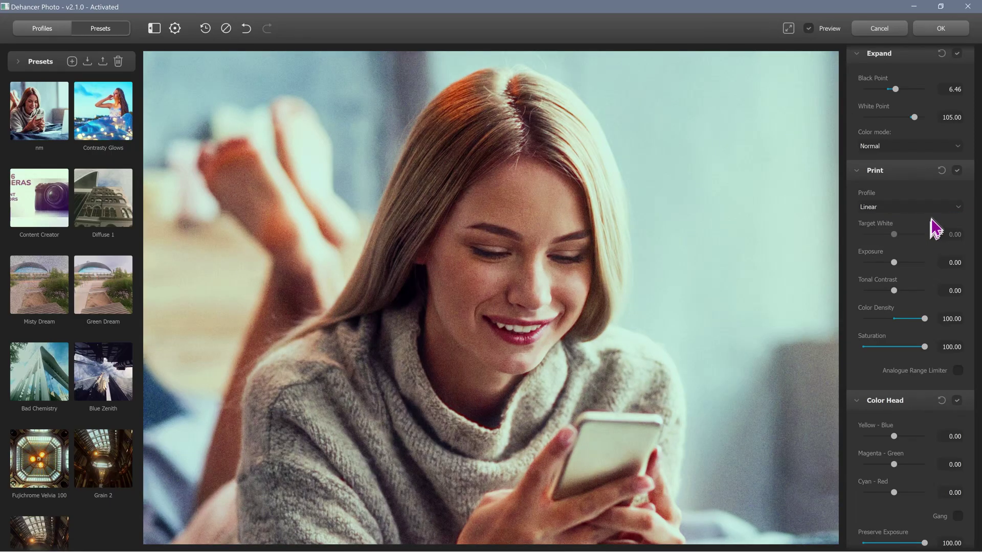
pyautogui.click(927, 205)
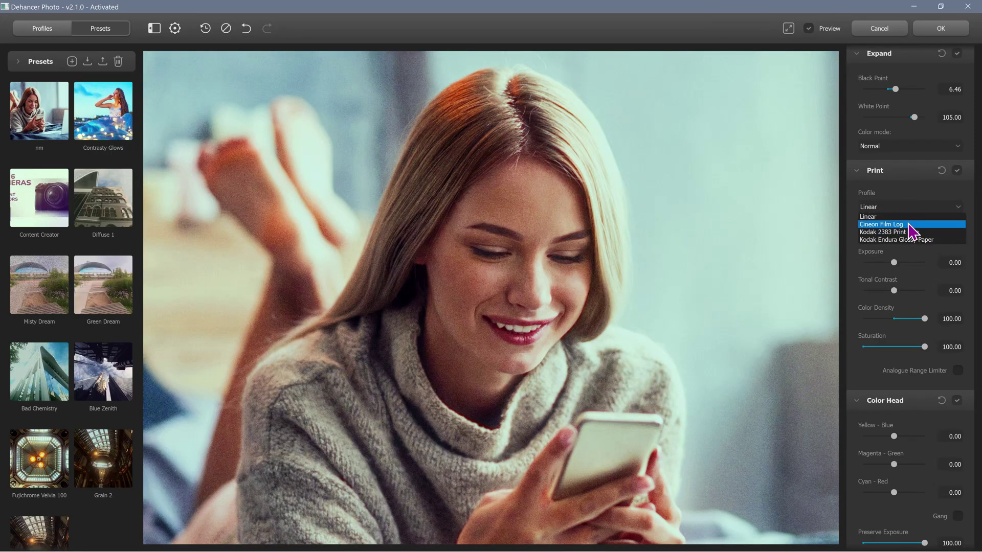
pyautogui.click(913, 225)
pyautogui.click(910, 210)
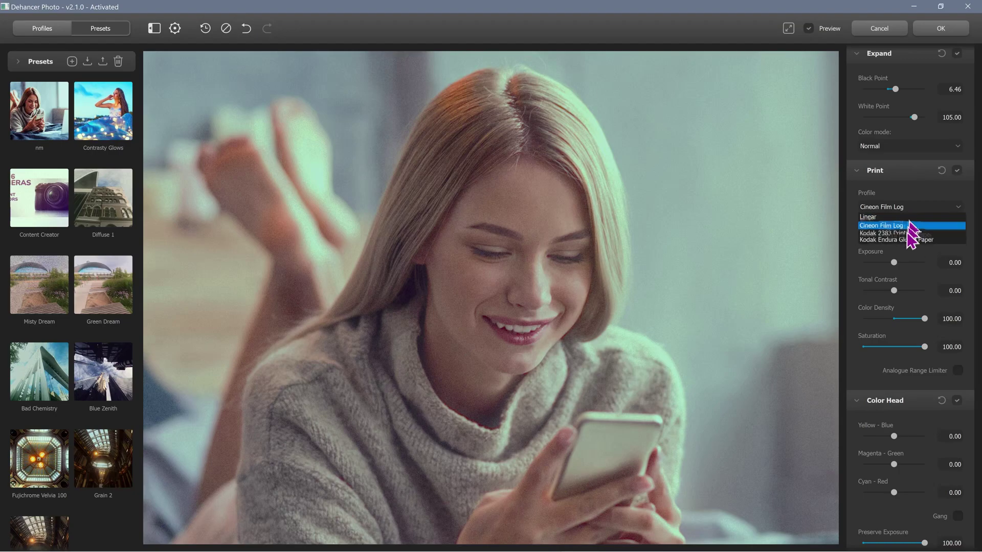
pyautogui.click(910, 232)
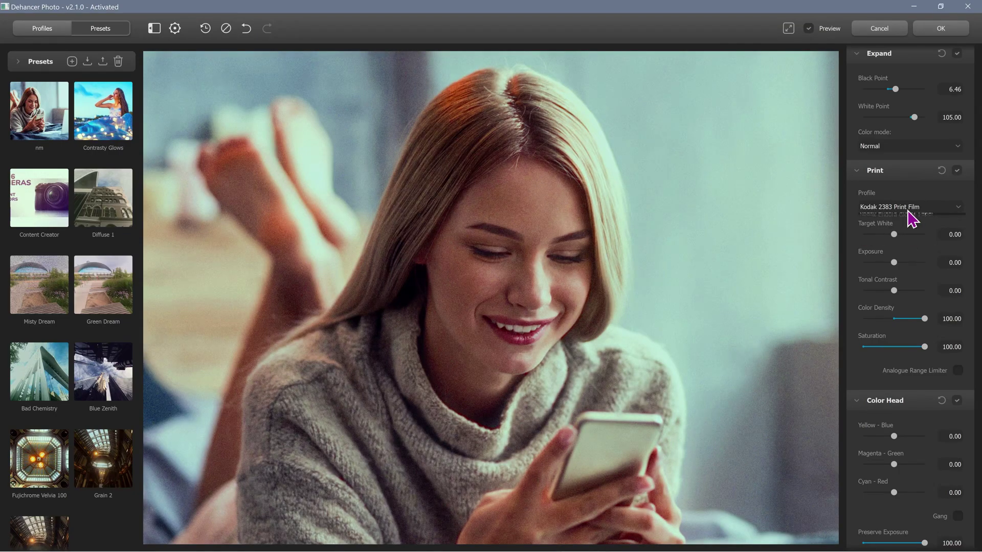
pyautogui.click(908, 210)
pyautogui.click(908, 239)
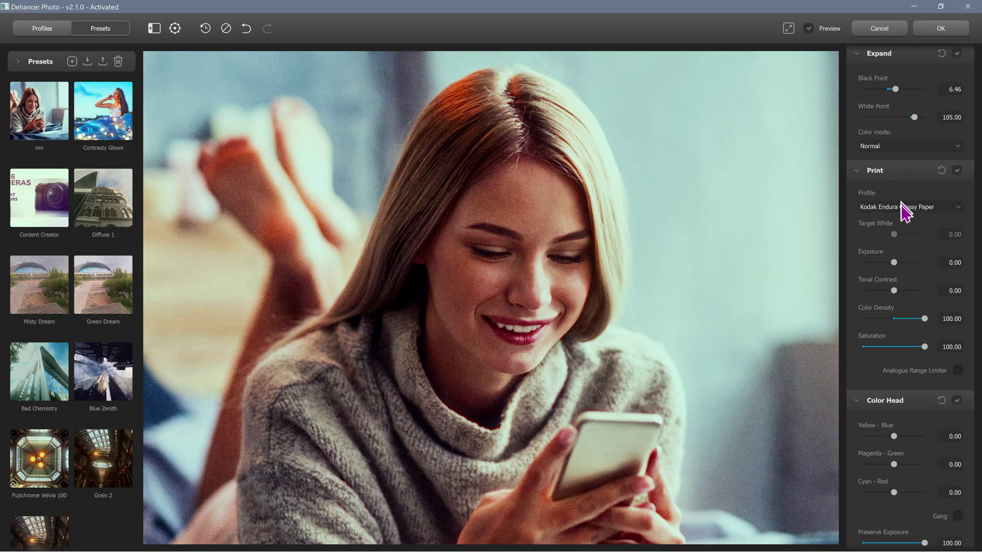
pyautogui.scroll(-1, 915, 211)
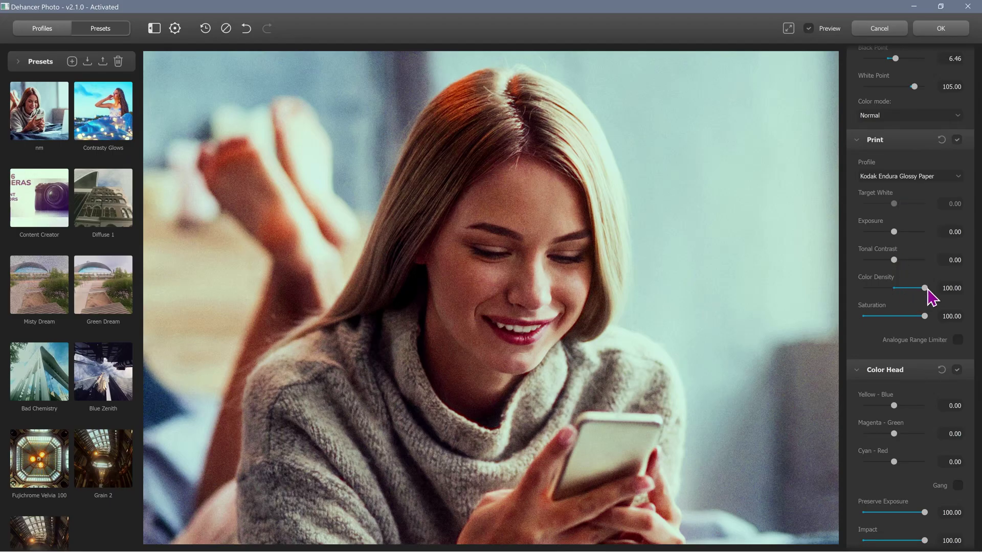
pyautogui.moveTo(925, 289); pyautogui.dragTo(870, 290)
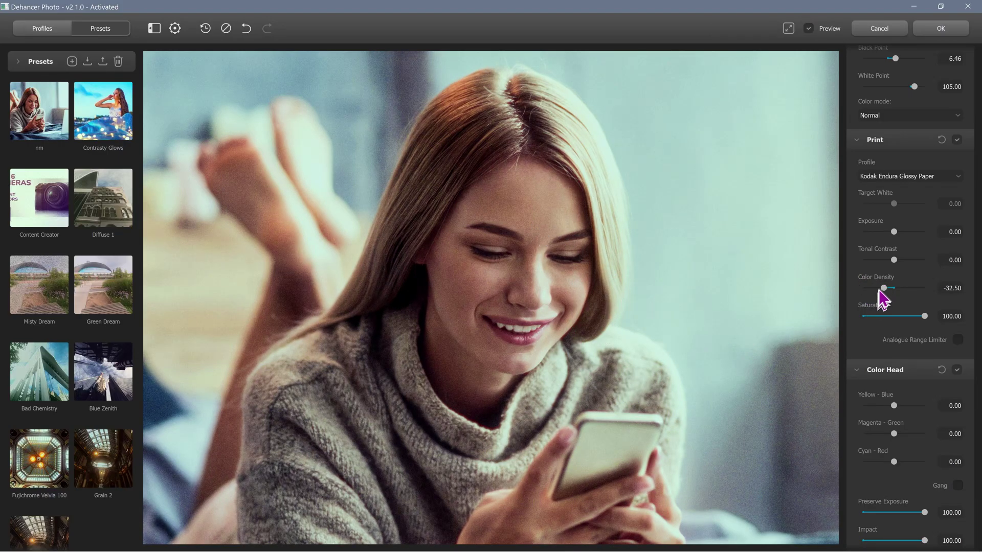
pyautogui.moveTo(879, 289); pyautogui.dragTo(919, 289)
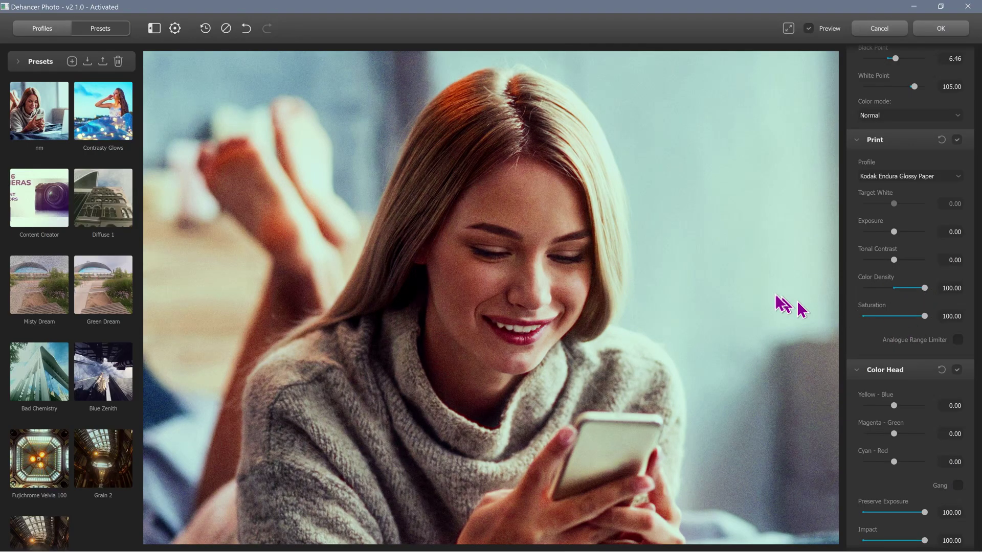
pyautogui.scroll(-1, 914, 401)
pyautogui.scroll(-2, 913, 396)
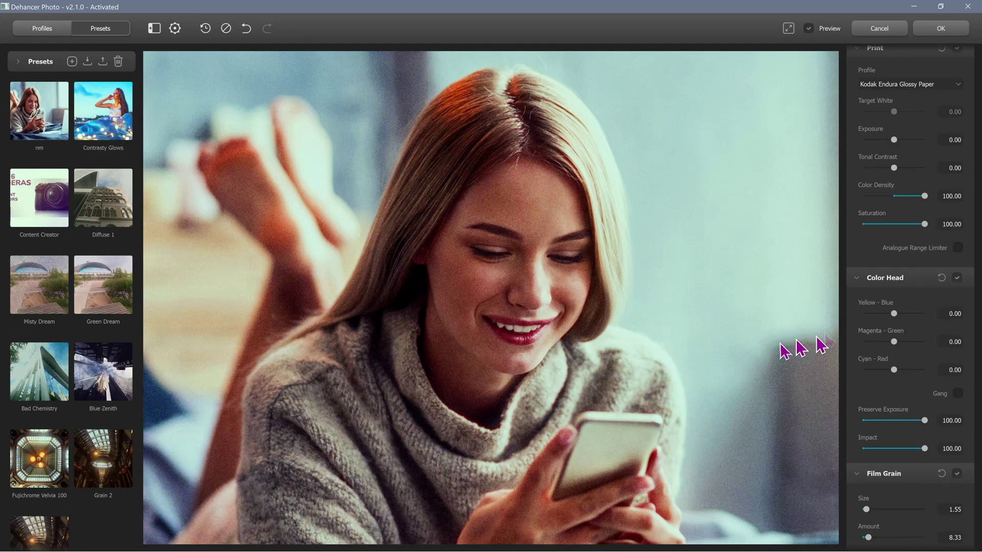
# Set Color Head Cyan-Red to -0.83, leaving Yellow-Blue and Magenta-Green at 0.00
pyautogui.moveTo(895, 314); pyautogui.dragTo(885, 315)
pyautogui.moveTo(894, 342); pyautogui.dragTo(896, 339)
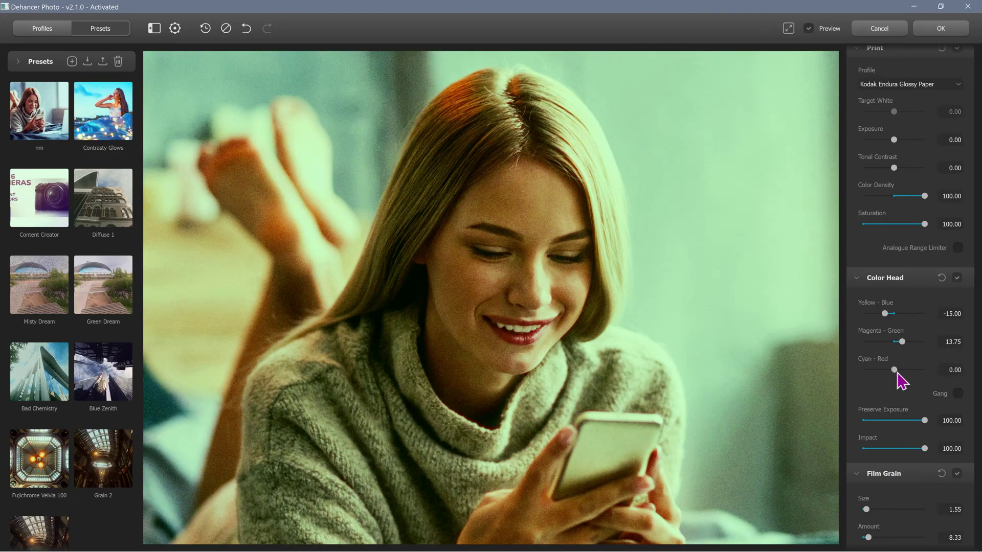
pyautogui.moveTo(893, 370); pyautogui.dragTo(900, 344)
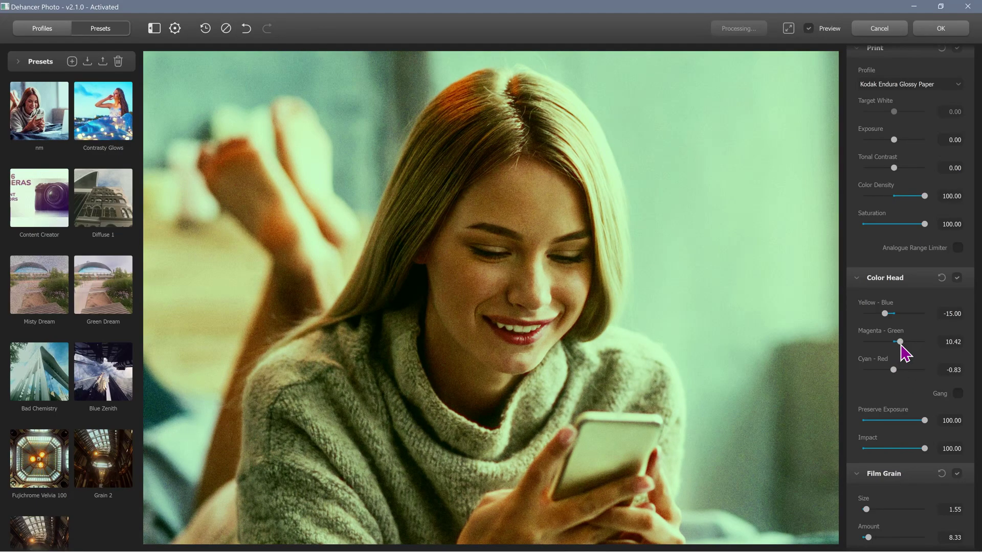
pyautogui.doubleClick(885, 314)
# Lower Film Grain Amount to 2.92, enlarge the grain Size and raise Highlights to 10.83
pyautogui.scroll(-5, 913, 388)
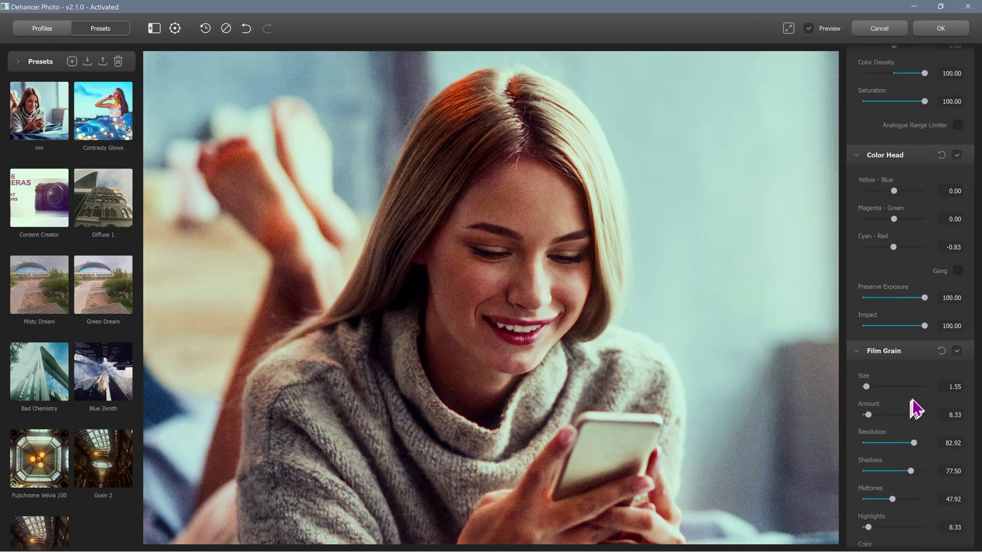
pyautogui.scroll(-3, 916, 409)
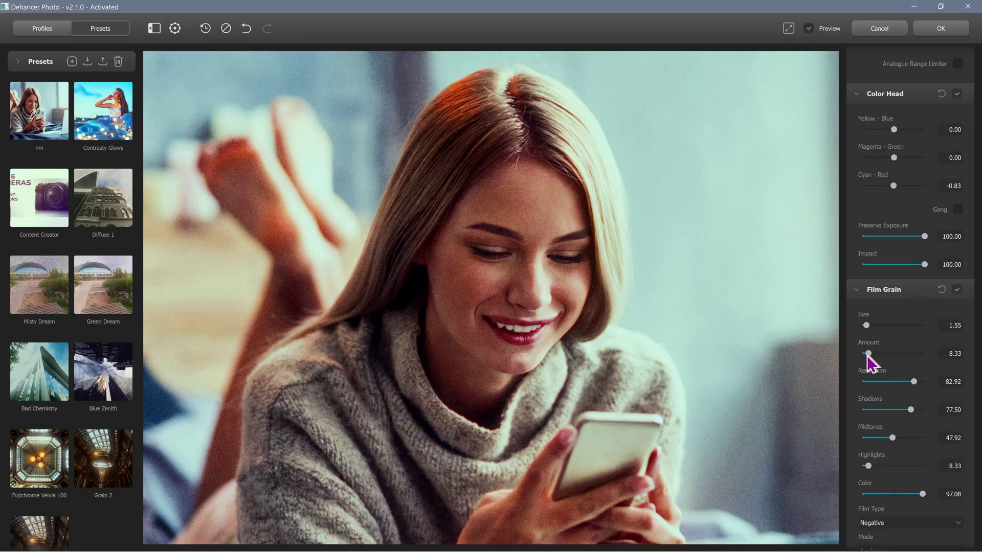
pyautogui.moveTo(868, 354); pyautogui.dragTo(866, 354)
pyautogui.moveTo(865, 326); pyautogui.dragTo(890, 325)
pyautogui.moveTo(867, 466); pyautogui.dragTo(870, 471)
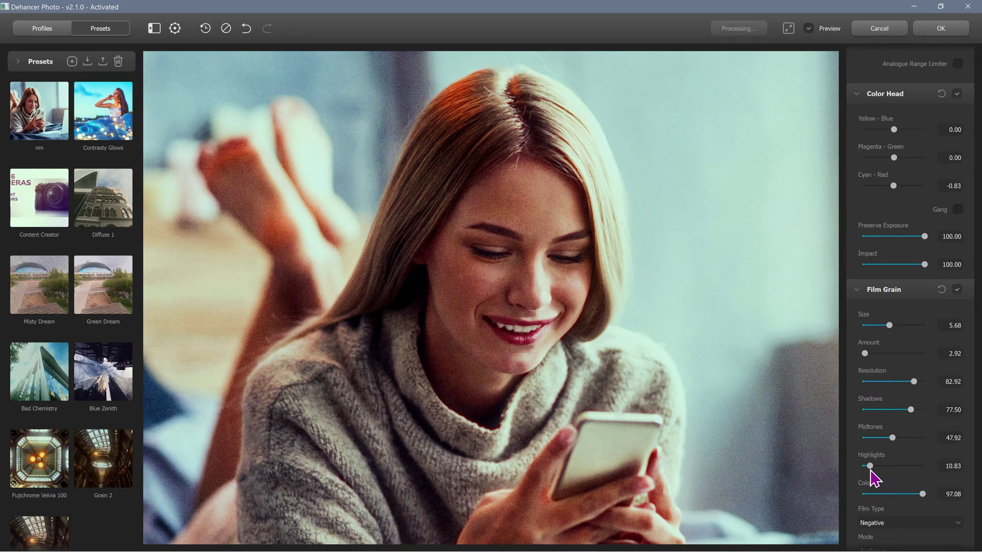
# Settle the grain Color at 7.08 and shrink the grain Size to 1.64
pyautogui.moveTo(924, 496); pyautogui.dragTo(864, 496)
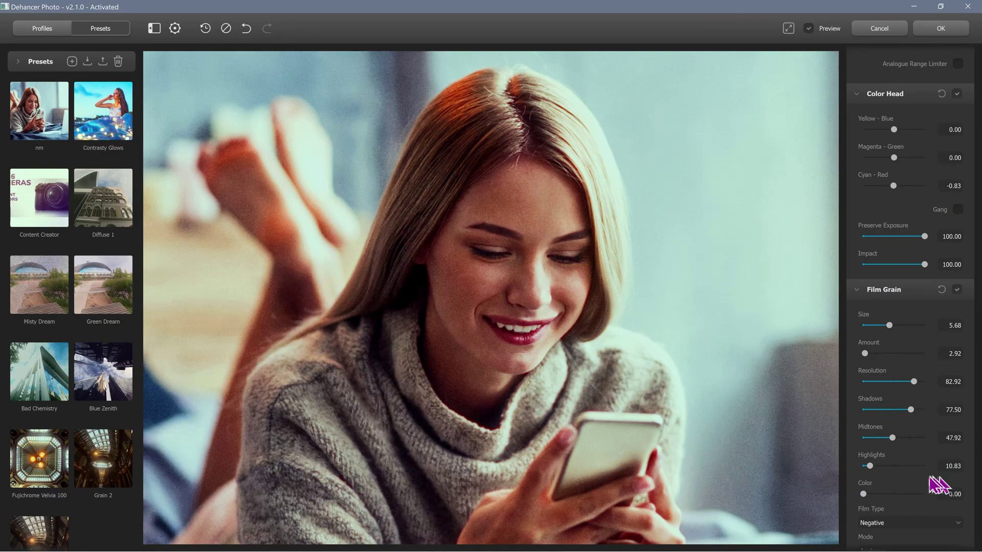
pyautogui.moveTo(865, 495); pyautogui.dragTo(944, 493)
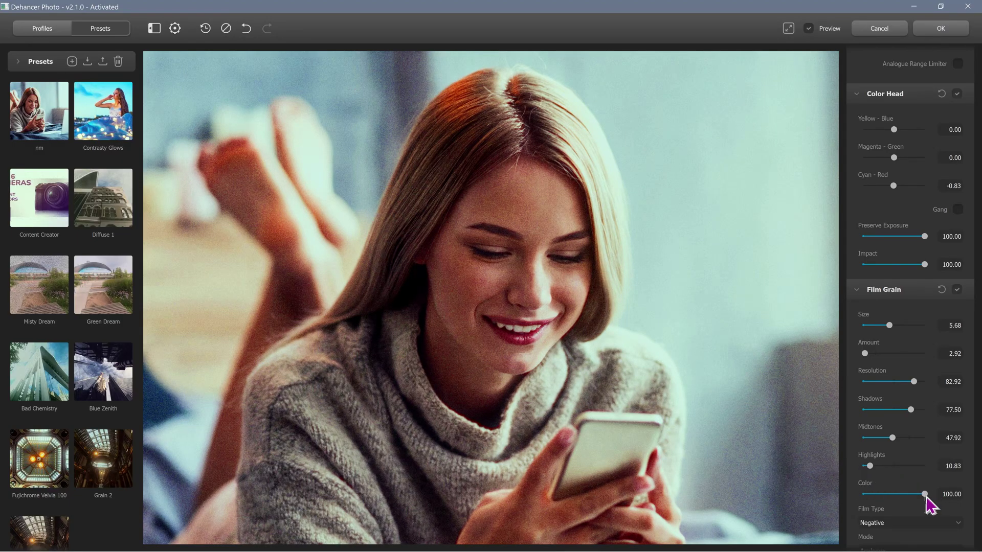
pyautogui.moveTo(924, 495)
pyautogui.mouseDown()
pyautogui.moveTo(872, 495)
pyautogui.moveTo(921, 495)
pyautogui.mouseUp()
pyautogui.click(882, 495)
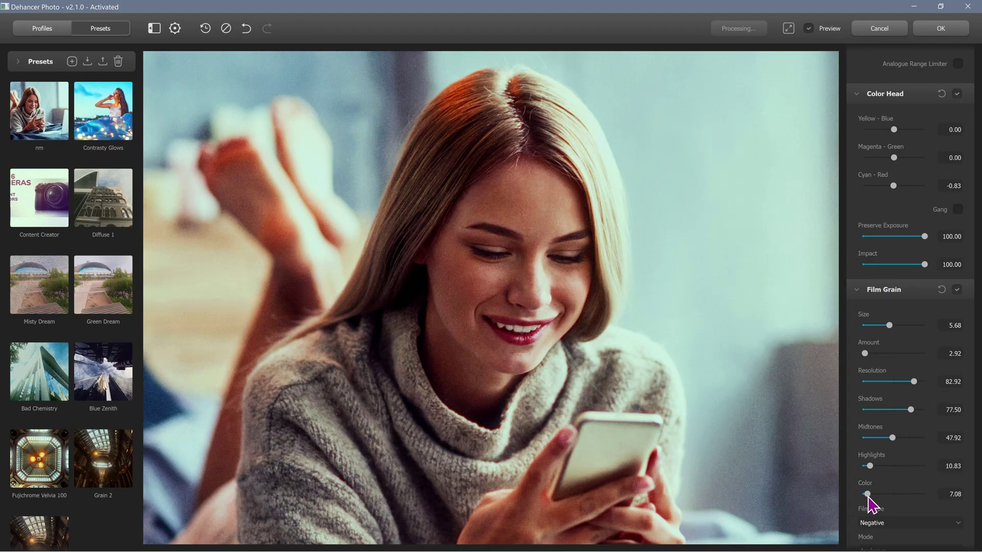
pyautogui.moveTo(883, 327); pyautogui.dragTo(877, 327)
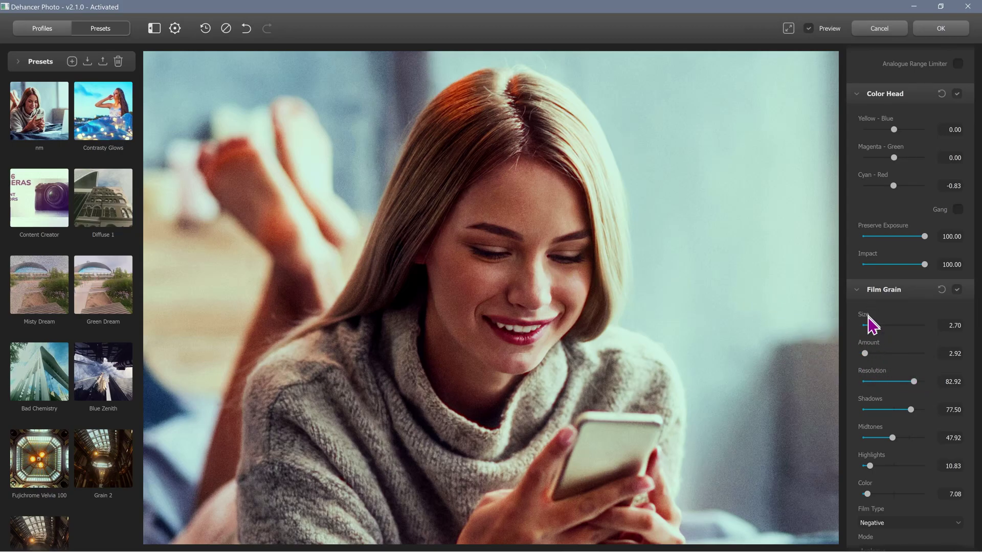
pyautogui.moveTo(865, 328); pyautogui.dragTo(868, 331)
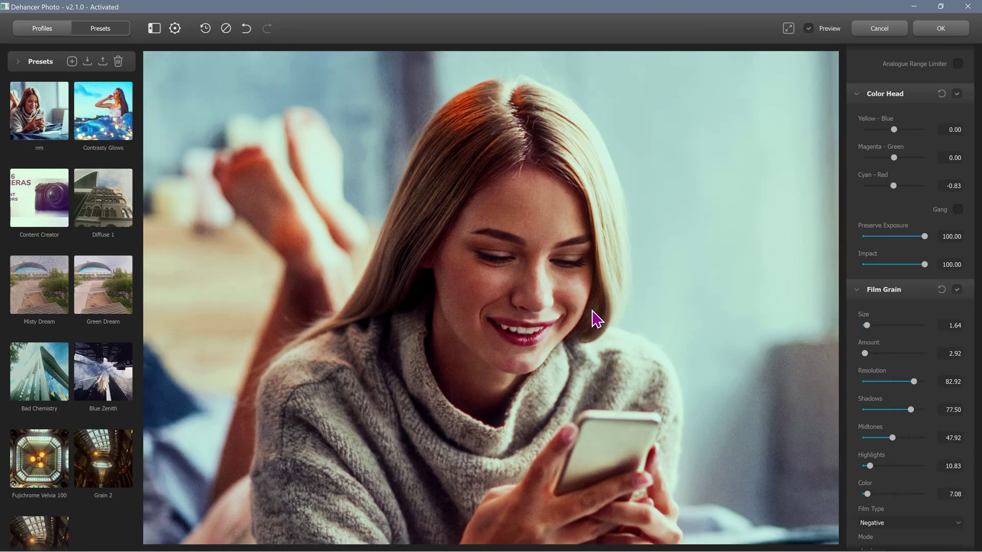
# Set Halation Source Limiter 66.25, Background Gain 52.92, Local Diffusion 53.33 and Amplify 97.50
pyautogui.scroll(-1, 911, 460)
pyautogui.scroll(-10, 912, 465)
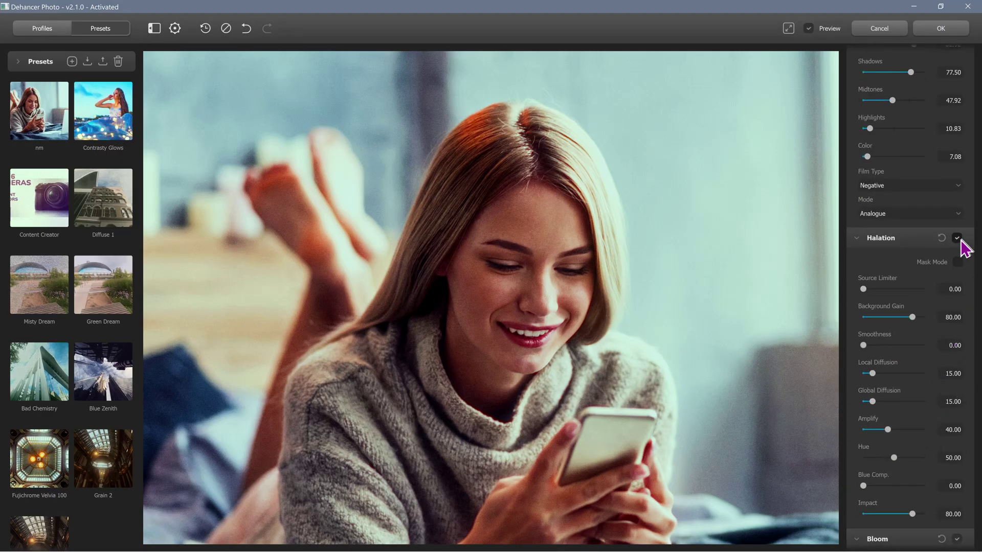
pyautogui.click(957, 238)
pyautogui.click(956, 238)
pyautogui.moveTo(863, 290); pyautogui.dragTo(895, 324)
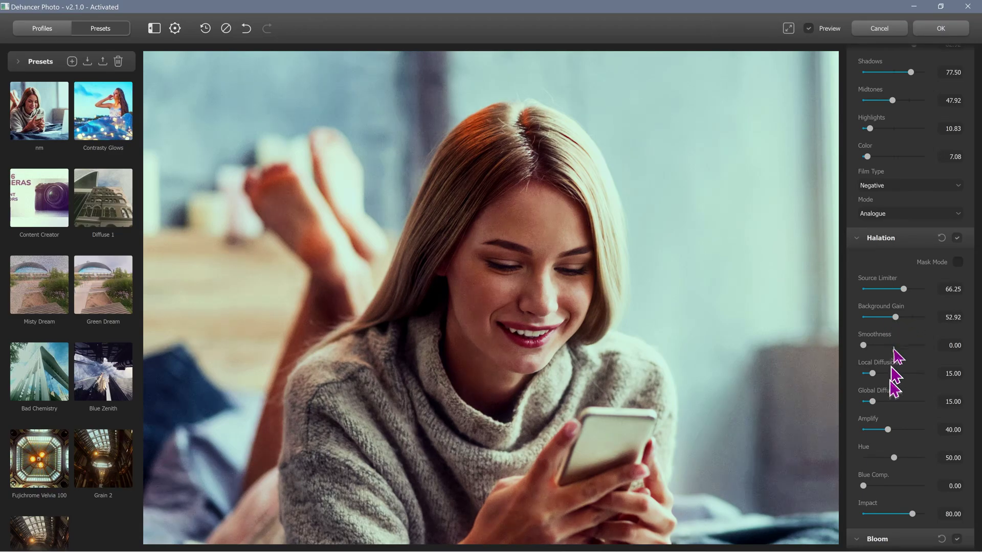
pyautogui.moveTo(873, 374); pyautogui.dragTo(921, 399)
pyautogui.scroll(-1, 892, 399)
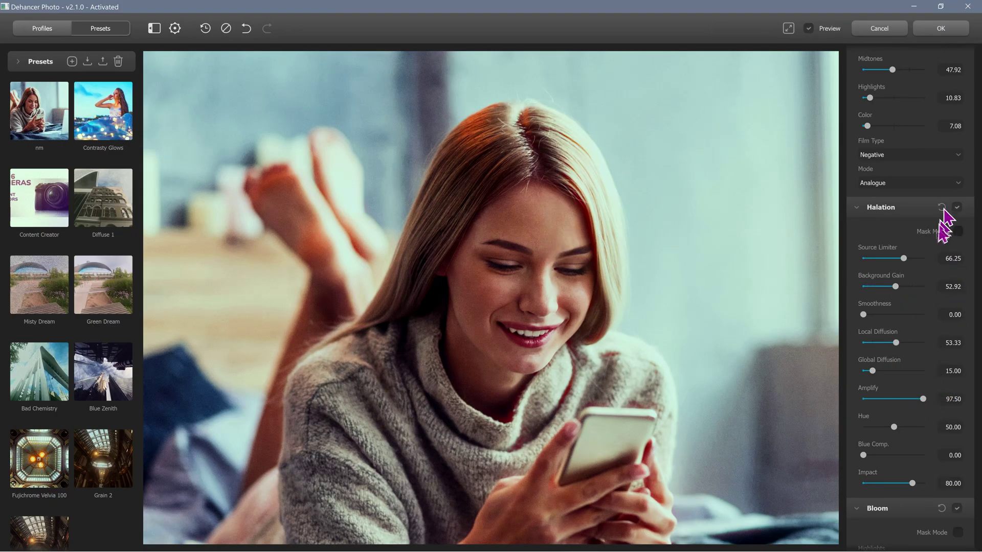
pyautogui.scroll(-2, 919, 432)
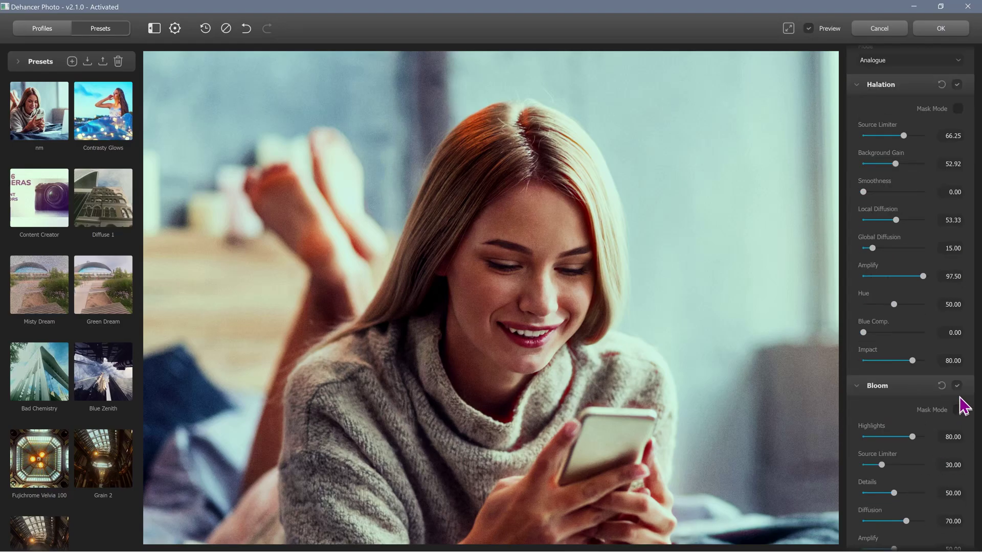
# Turn on Bloom (Highlights 80, Diffusion 70, Amplify 50, Impact 60) after a quick on/off comparison
pyautogui.click(957, 387)
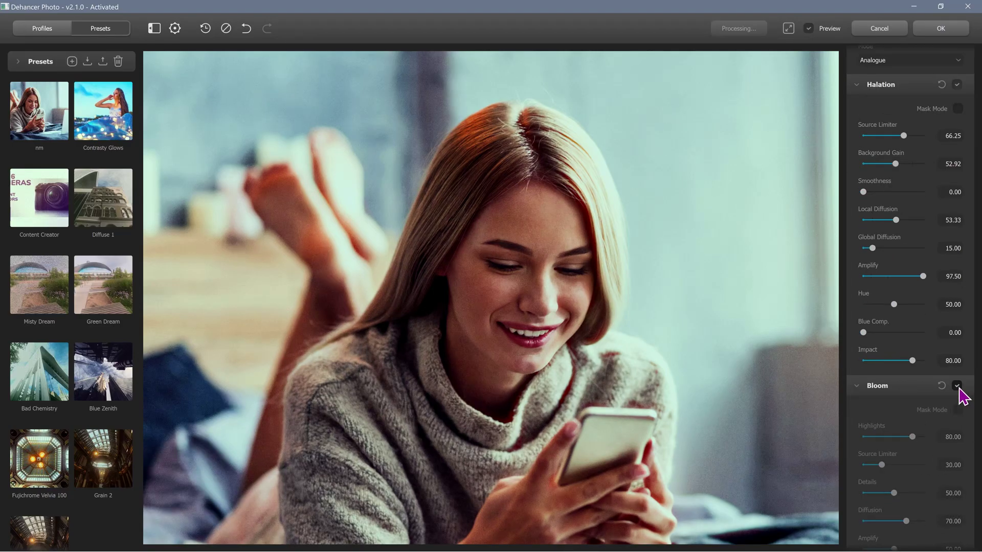
pyautogui.click(958, 387)
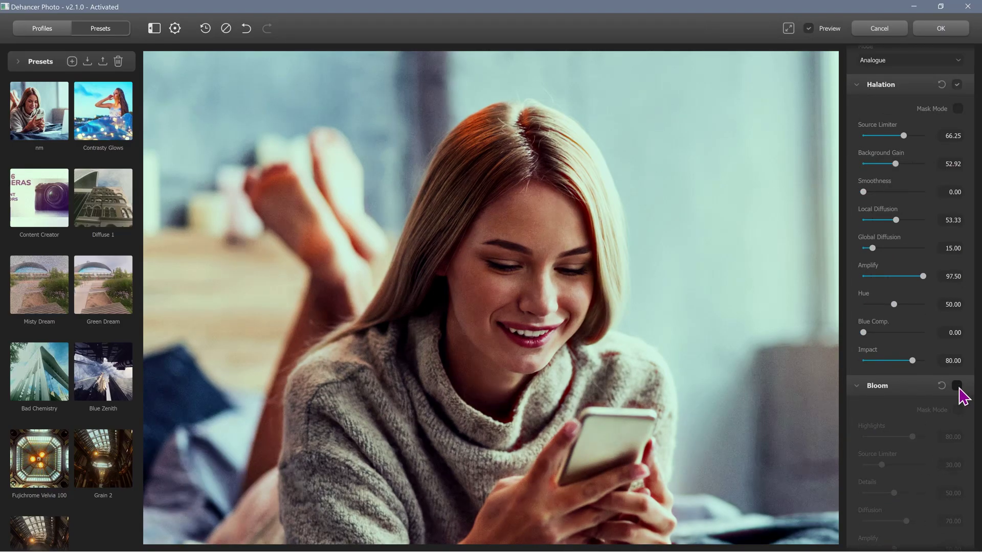
pyautogui.click(958, 387)
pyautogui.scroll(-3, 931, 423)
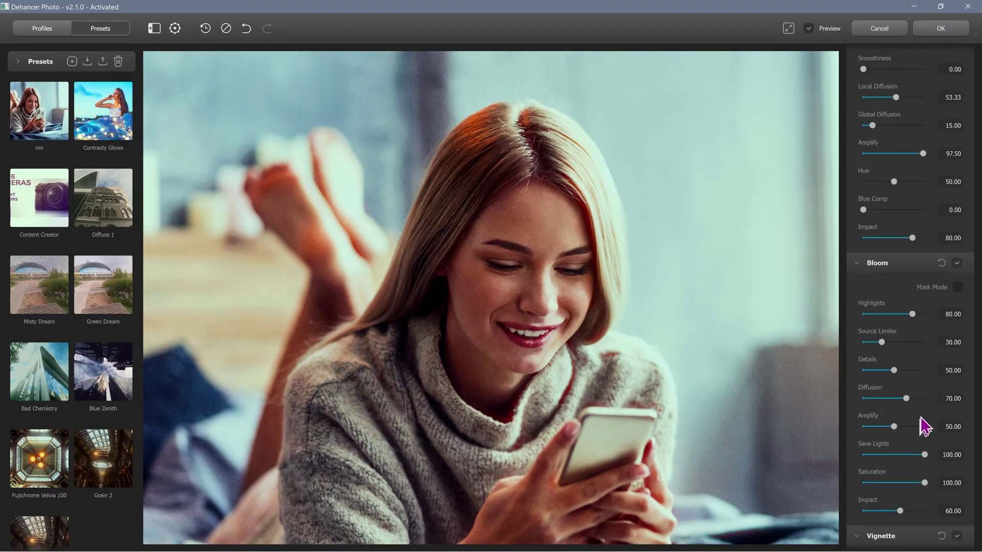
pyautogui.scroll(-1, 909, 250)
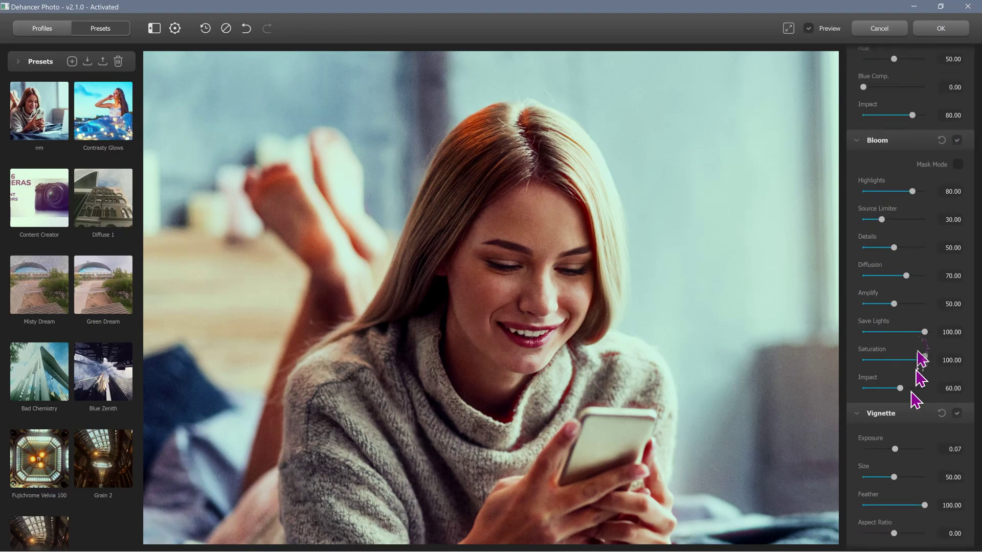
pyautogui.scroll(-1, 908, 404)
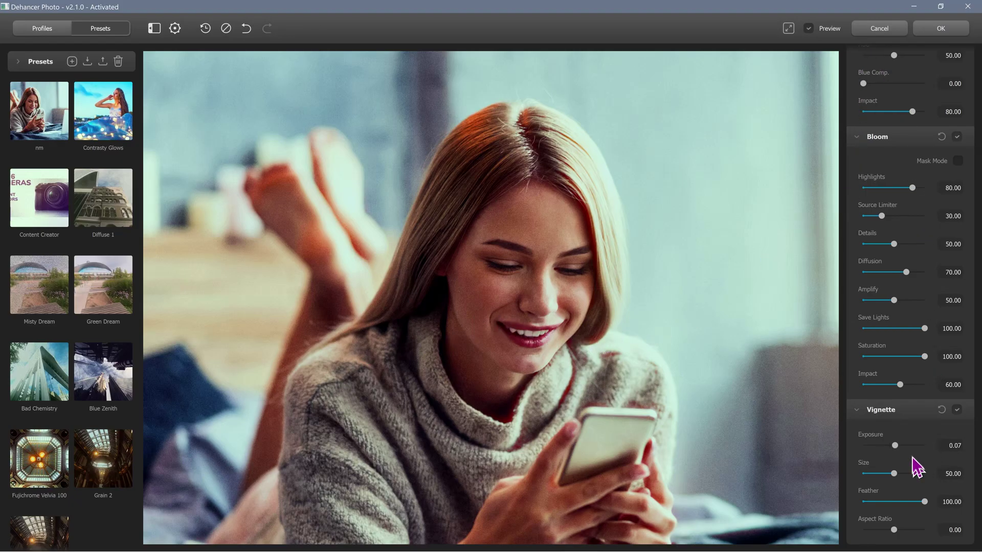
# Add a new preset named 'Demo' from the current film look
pyautogui.click(32, 65)
pyautogui.click(43, 29)
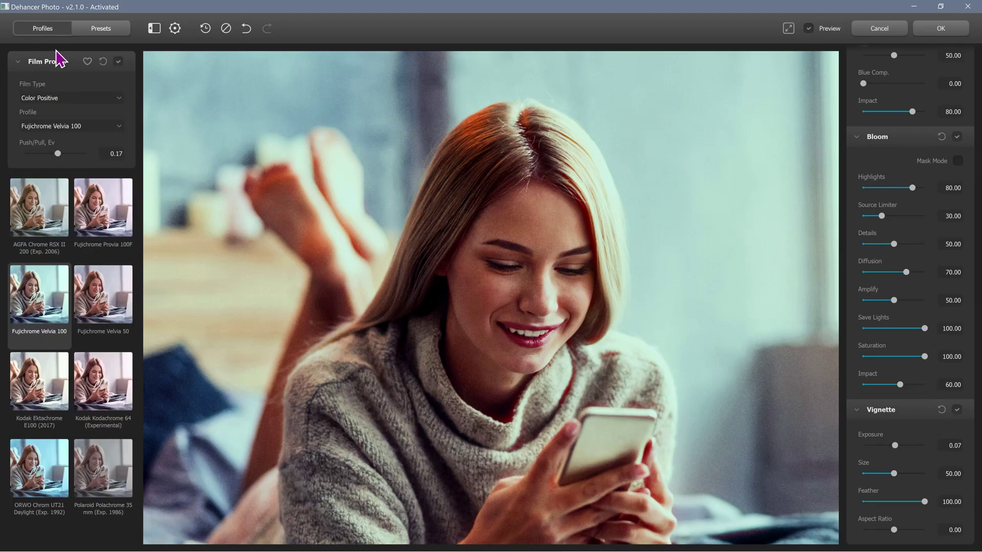
pyautogui.click(110, 29)
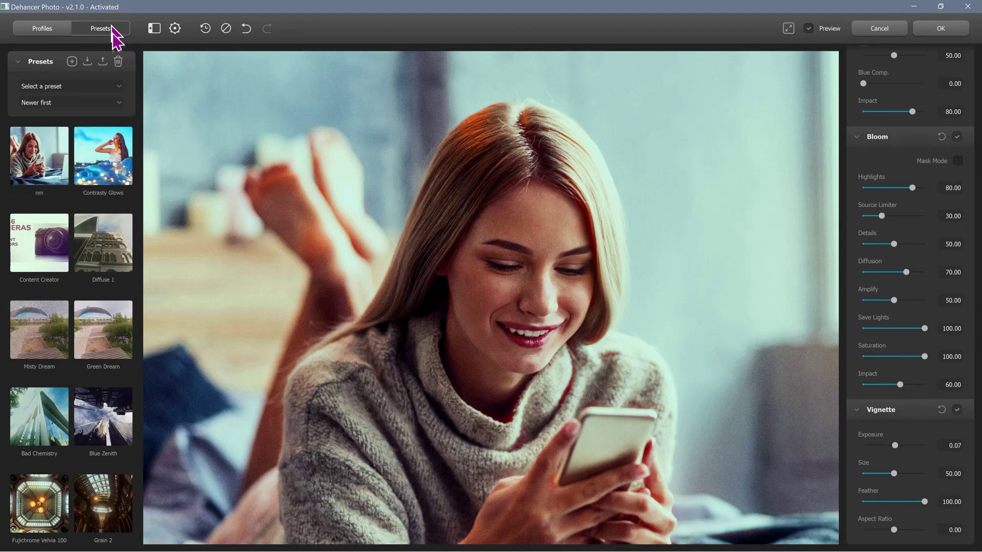
pyautogui.click(72, 62)
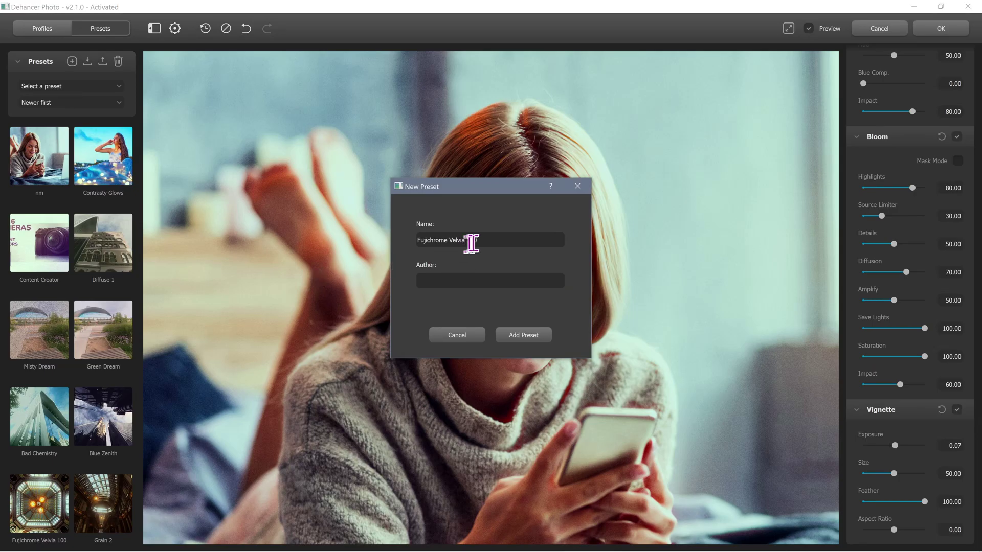
pyautogui.moveTo(478, 240); pyautogui.dragTo(269, 219)
pyautogui.write('Demo')
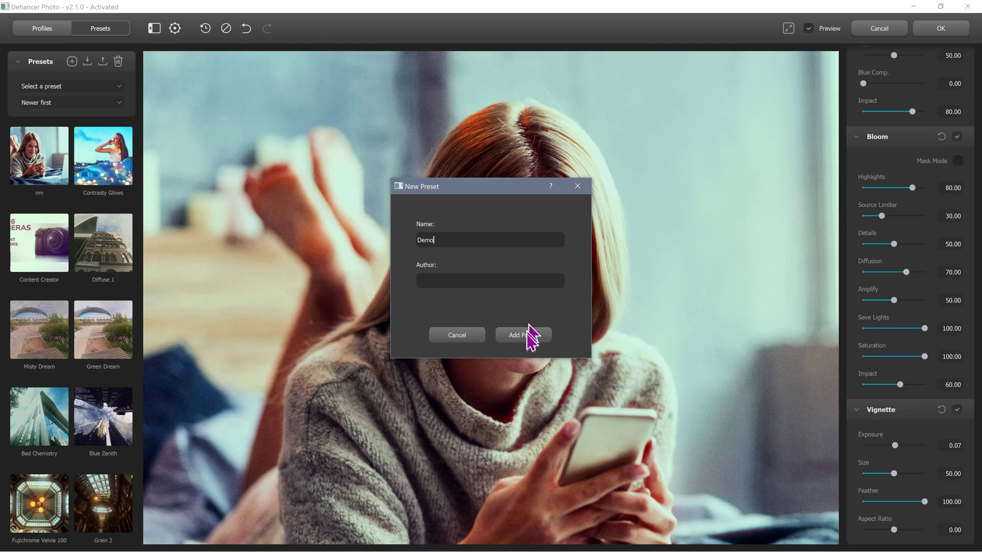
pyautogui.click(542, 339)
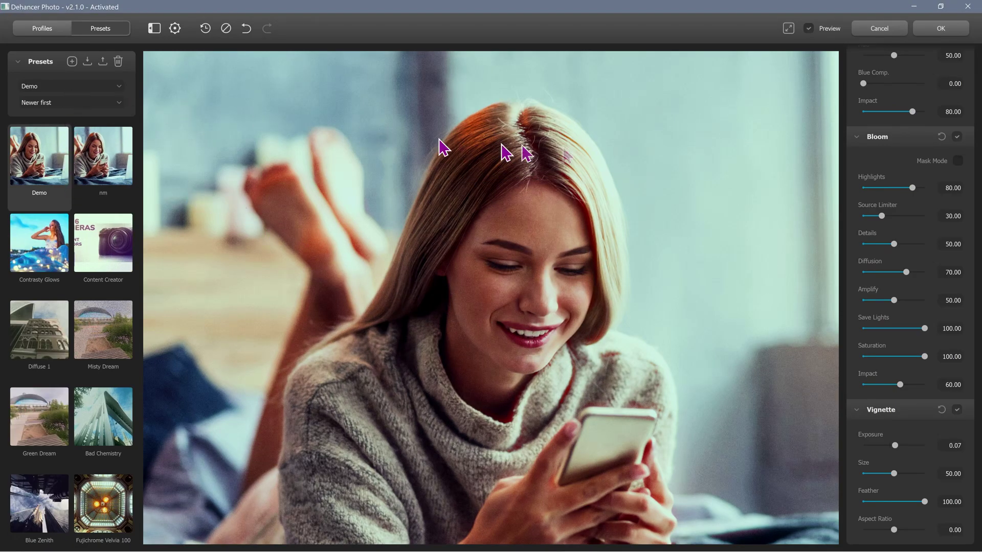
pyautogui.click(70, 86)
# Keep Color Positive and choose Kodak Ektachrome E100 (2017) after trying Polachrome and Provia 100F
pyautogui.click(70, 86)
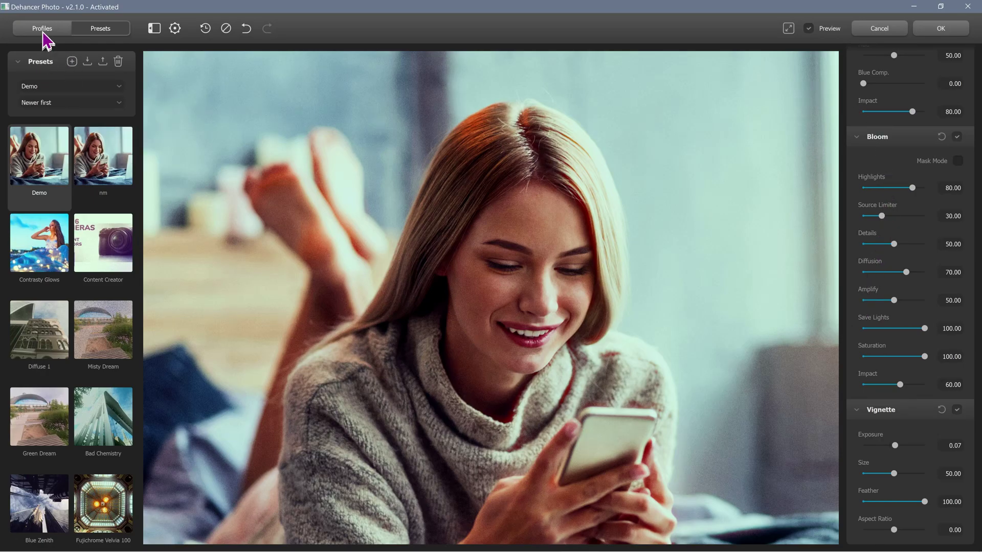
pyautogui.click(43, 31)
pyautogui.click(60, 98)
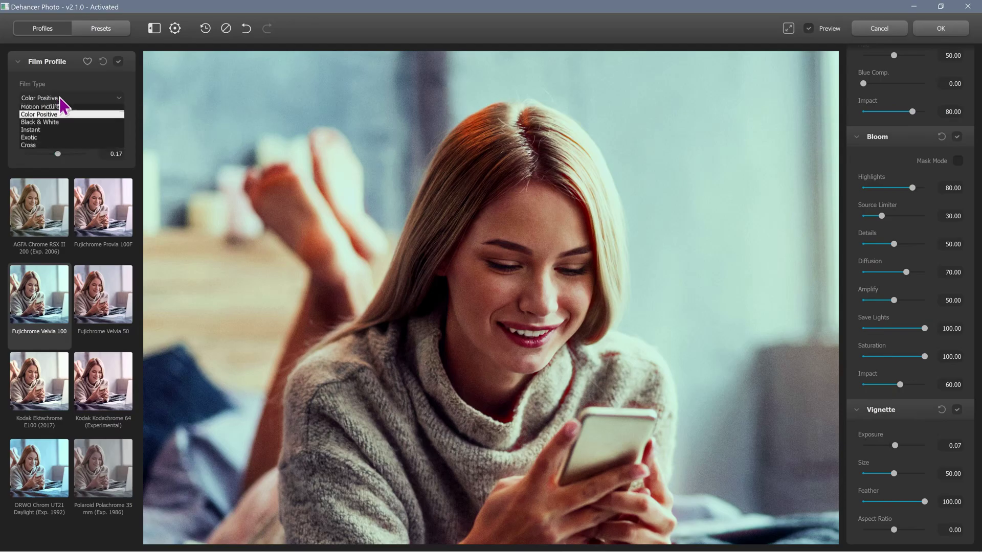
pyautogui.click(61, 104)
pyautogui.click(61, 126)
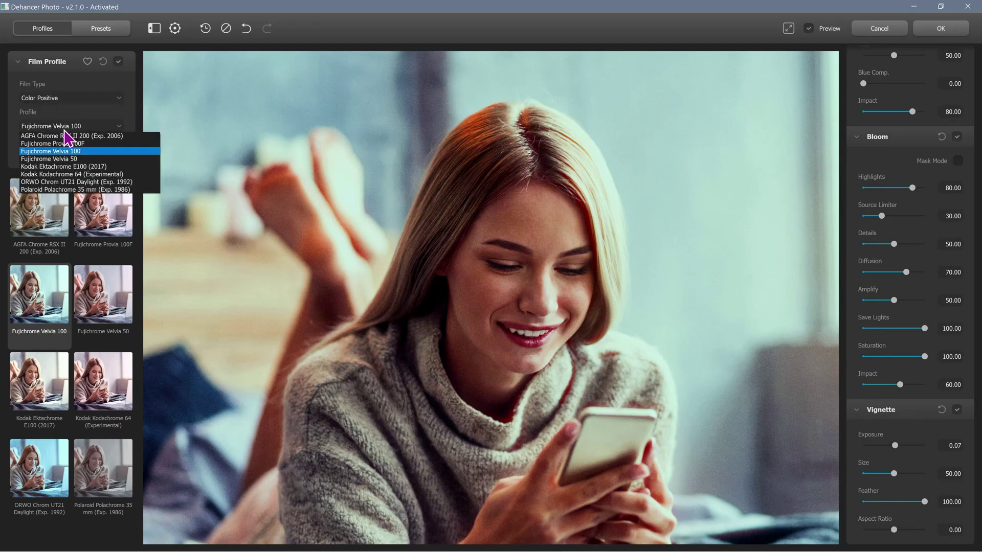
pyautogui.click(55, 190)
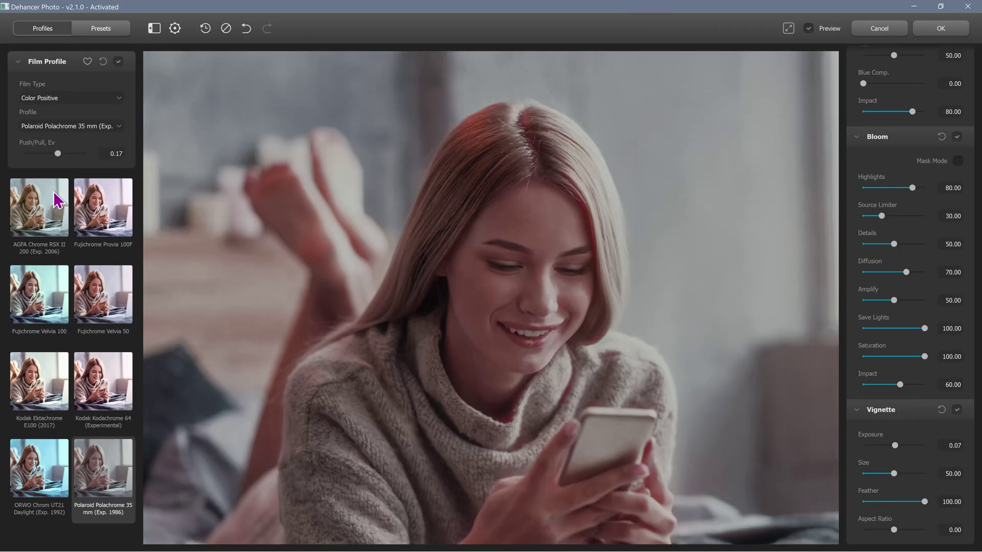
pyautogui.click(61, 128)
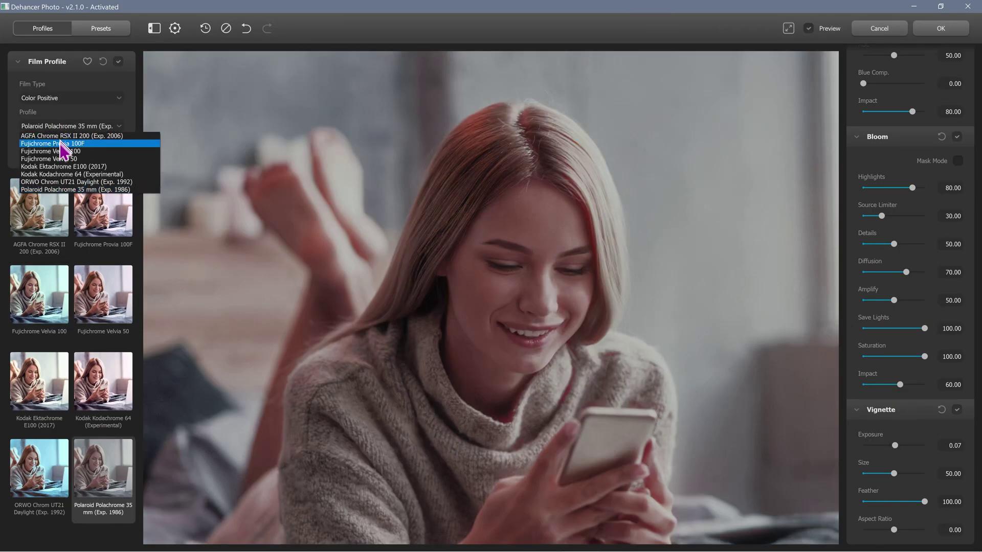
pyautogui.click(59, 145)
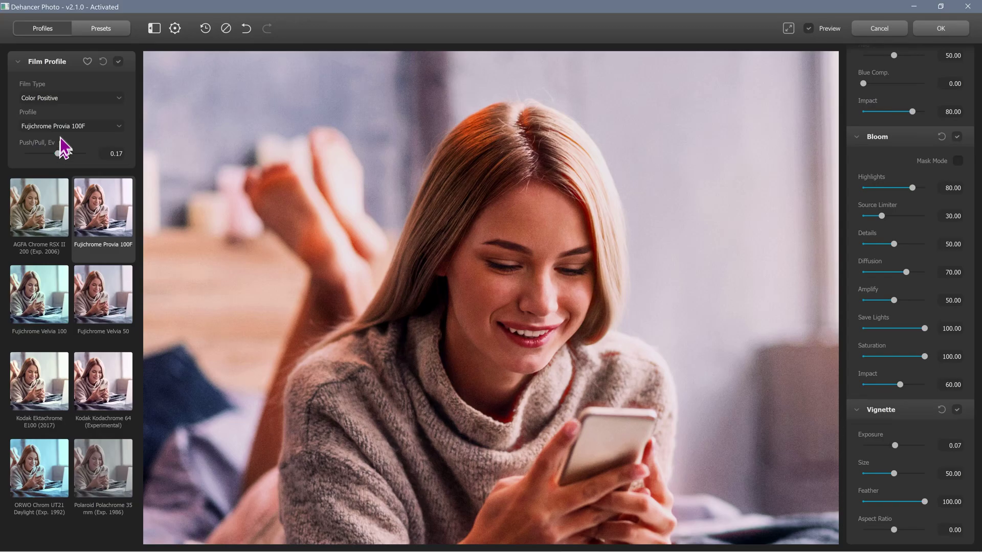
pyautogui.click(61, 128)
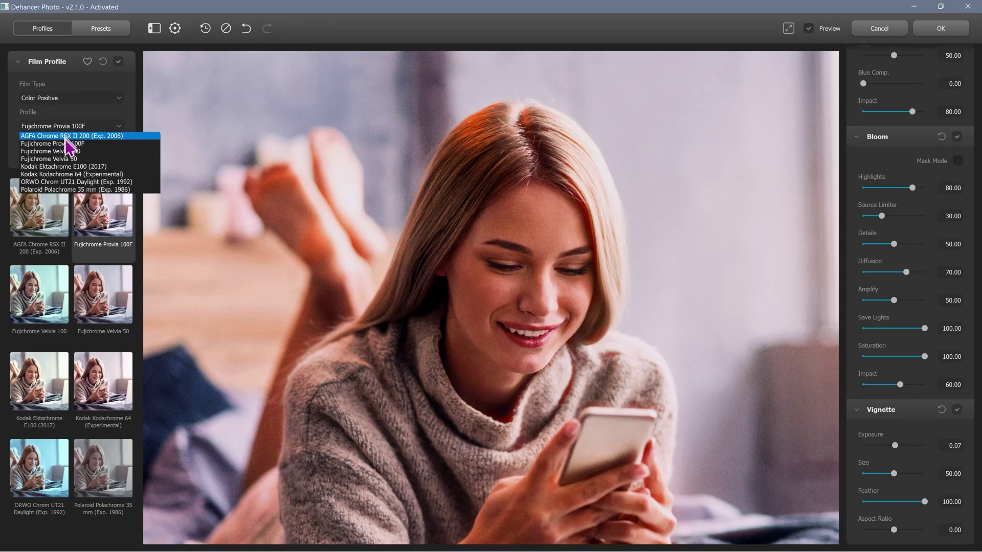
pyautogui.click(66, 167)
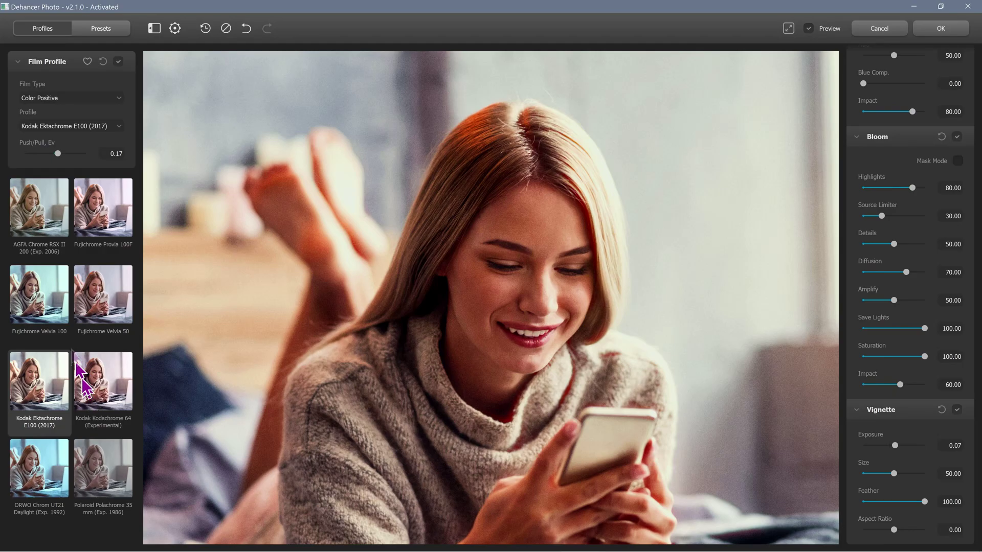
pyautogui.scroll(-2, 387, 267)
pyautogui.moveTo(387, 266); pyautogui.dragTo(425, 291)
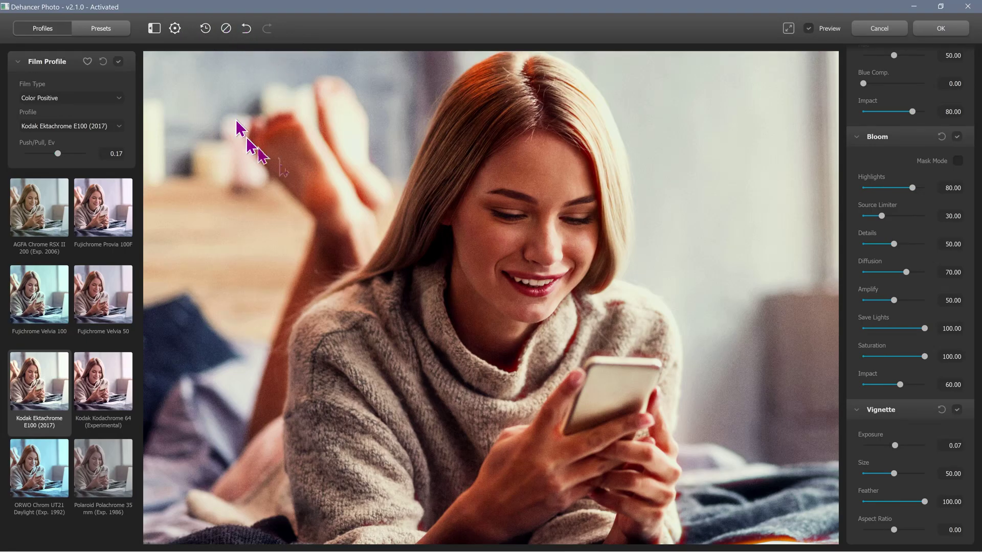
pyautogui.moveTo(500, 237); pyautogui.dragTo(495, 278)
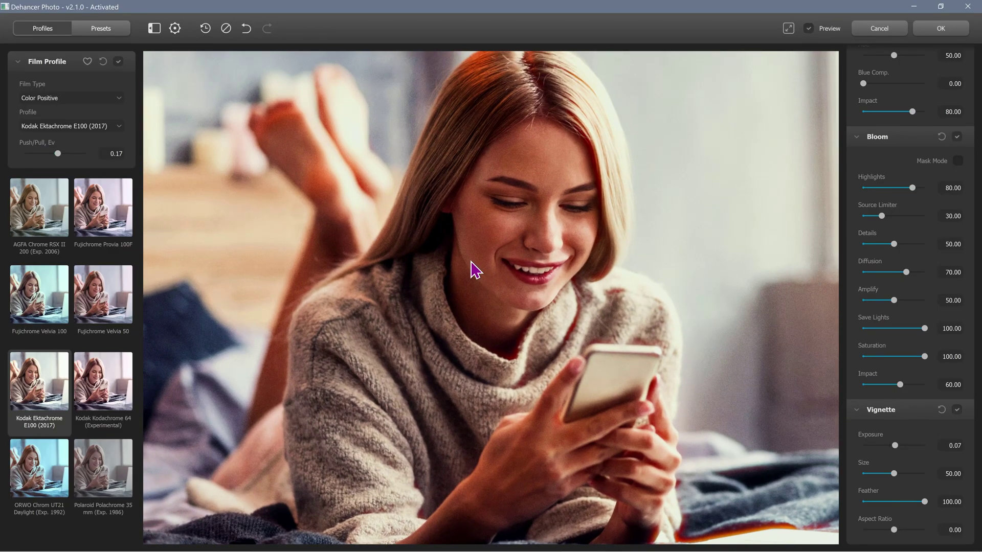
pyautogui.moveTo(502, 287); pyautogui.dragTo(499, 246)
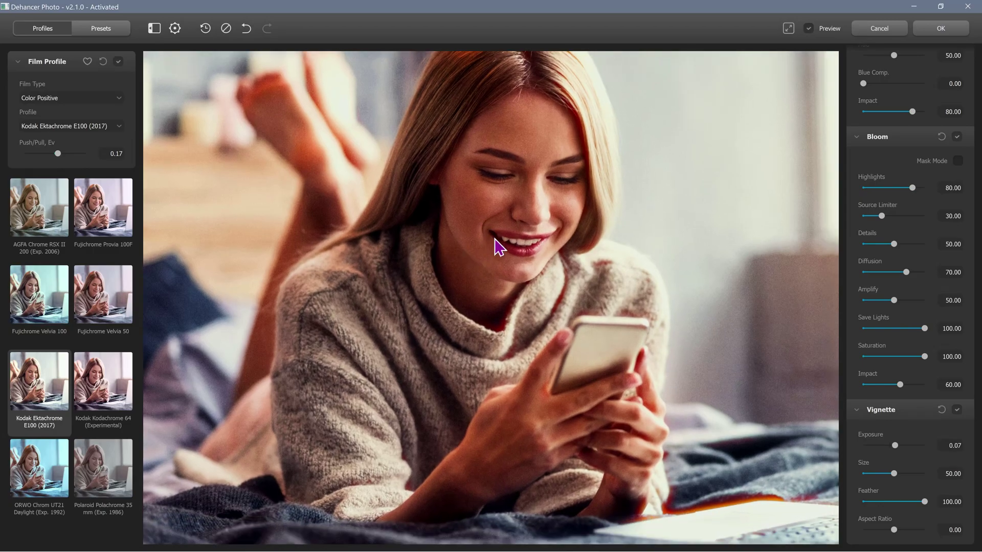
pyautogui.moveTo(571, 243); pyautogui.dragTo(603, 264)
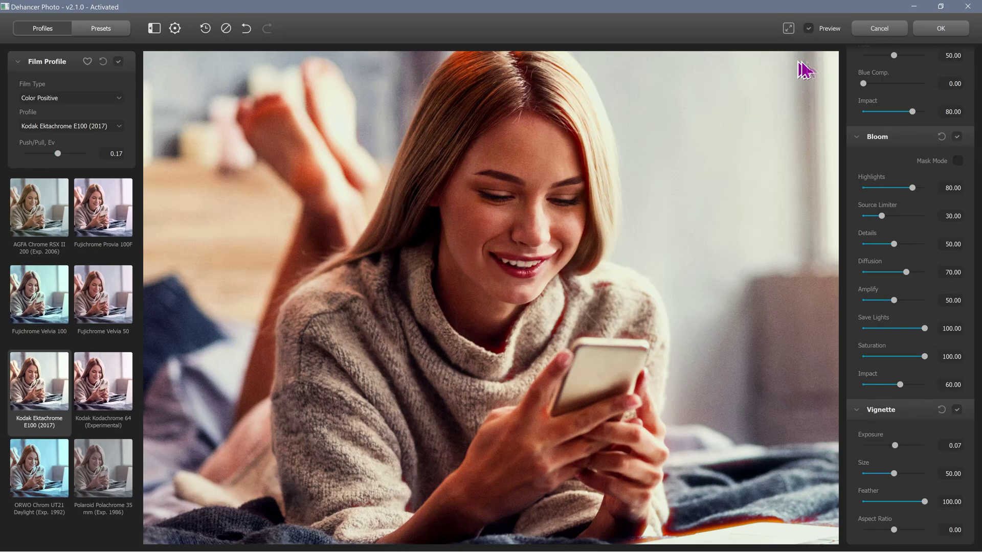
# Apply the Dehancer look to the Background layer, then zoom in on the woman's face
pyautogui.click(940, 30)
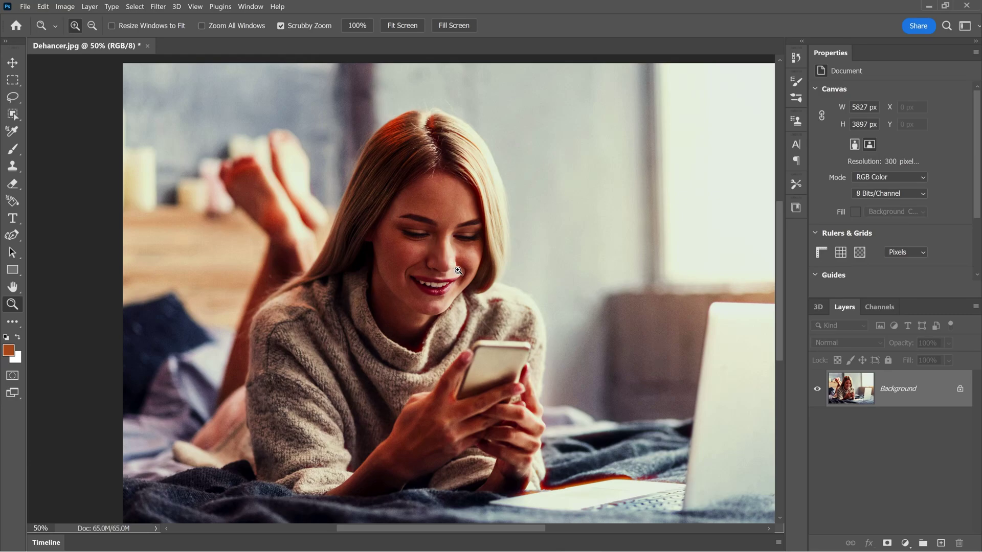
pyautogui.click(458, 270)
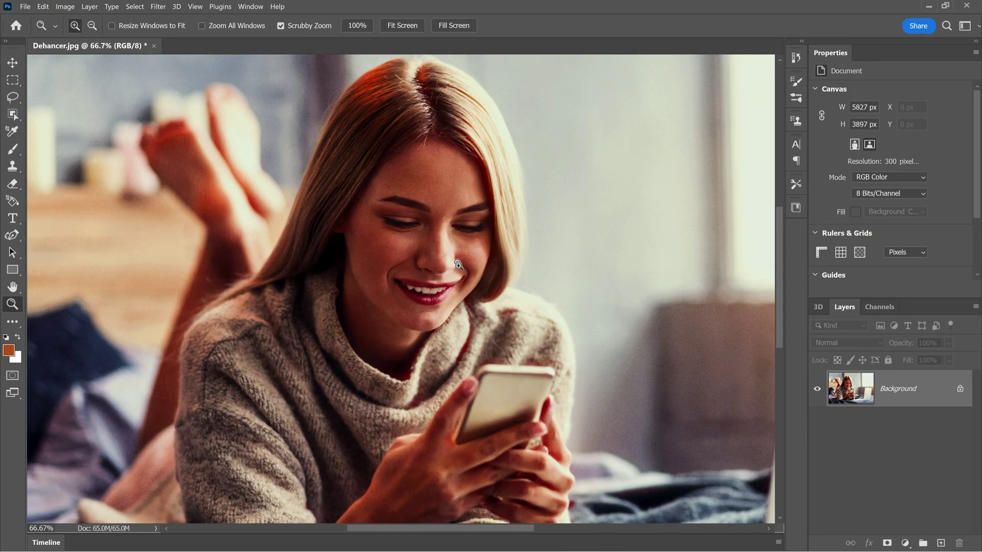